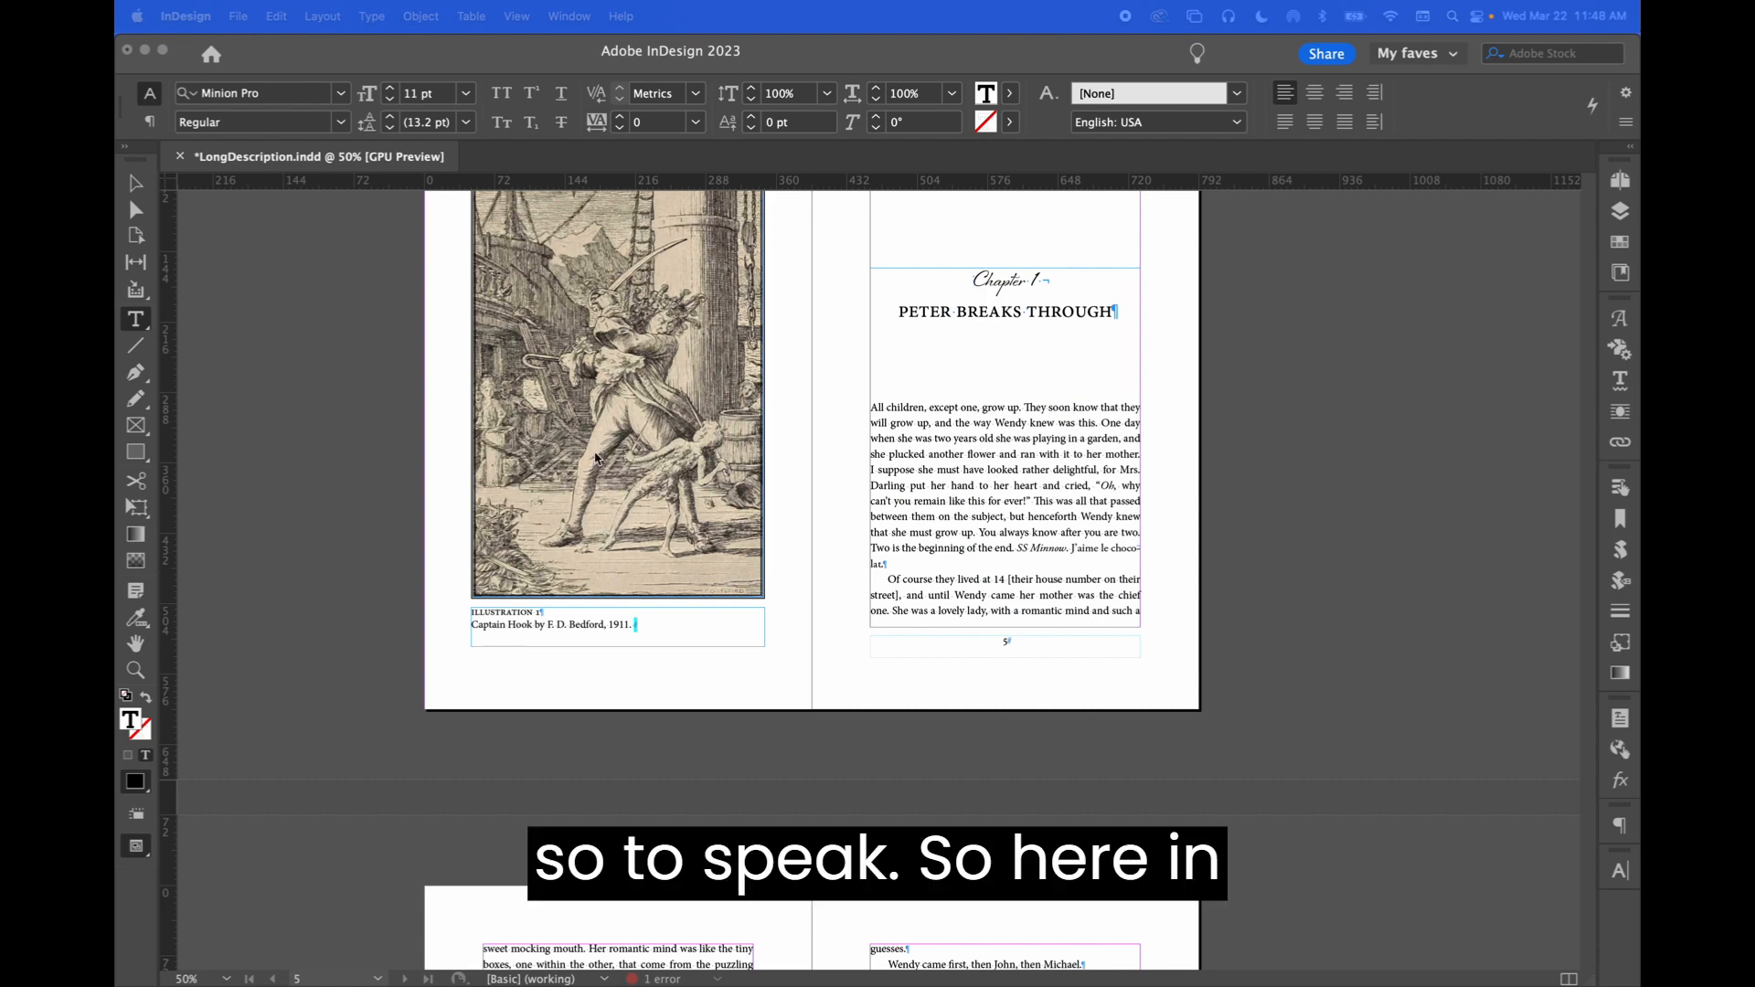
Bring the LongDescription document window forward, with the Cross-References panel listing 'Illustration 1'
click(646, 631)
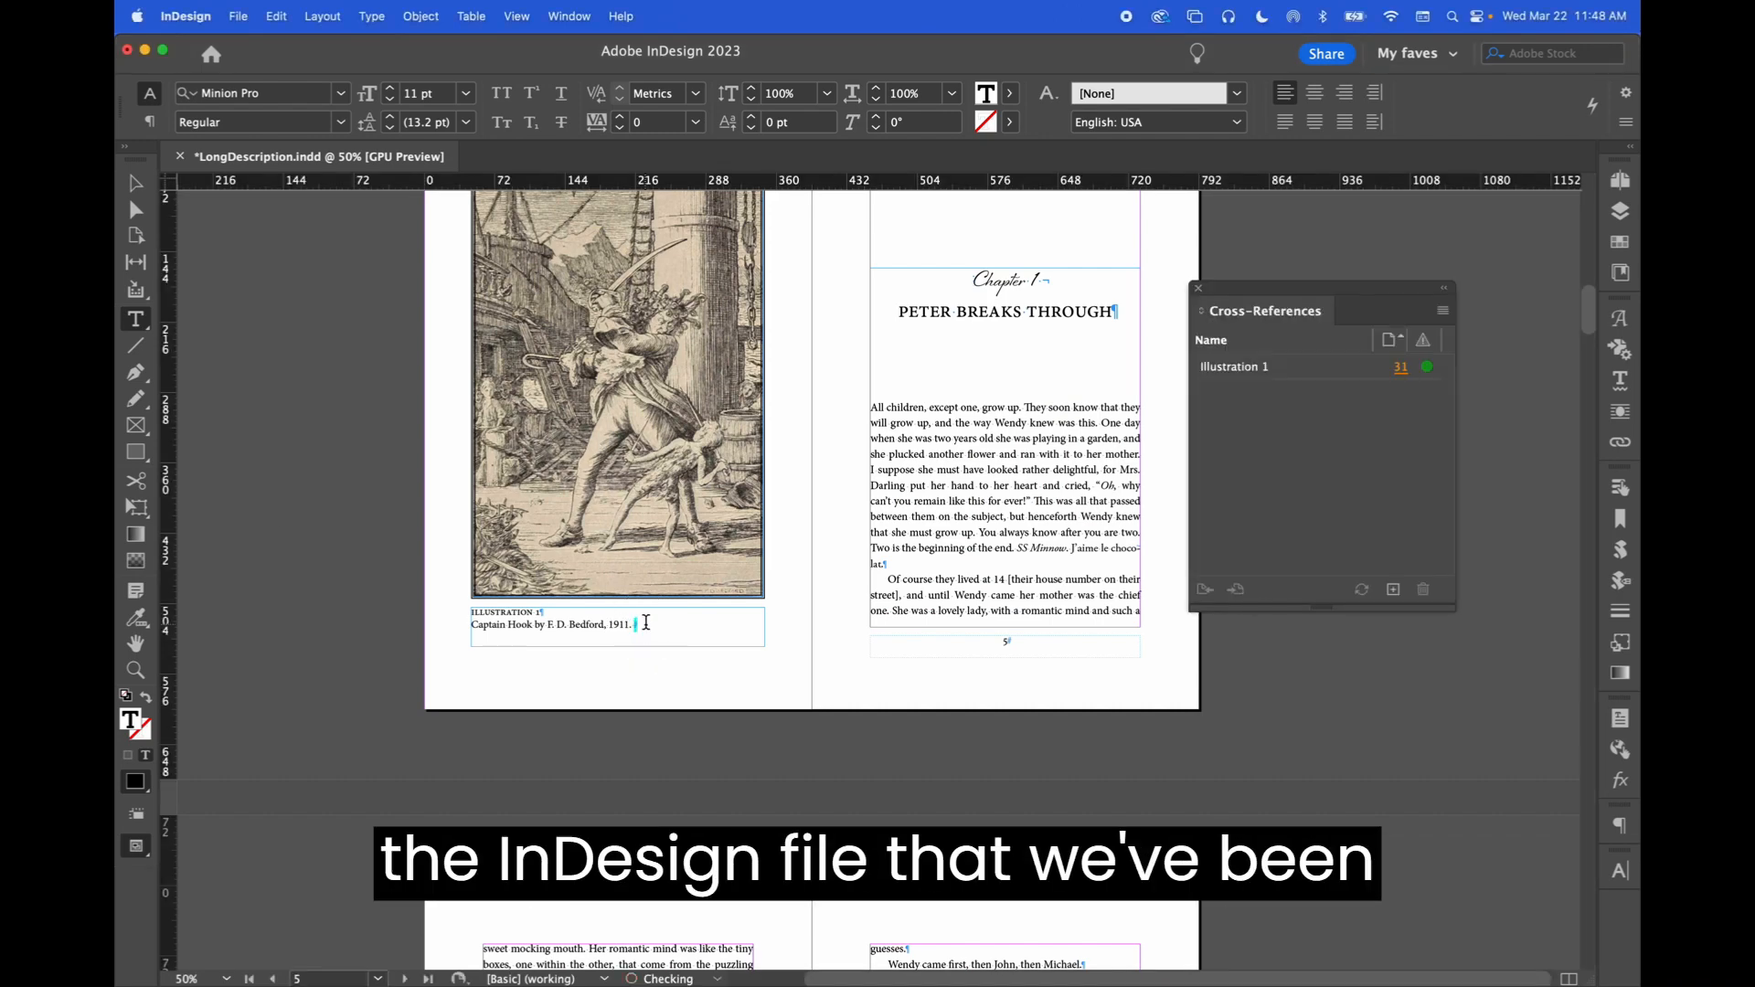
Zoom in and inspect the ILLUSTRATION 1 caption label
key(super+equal)
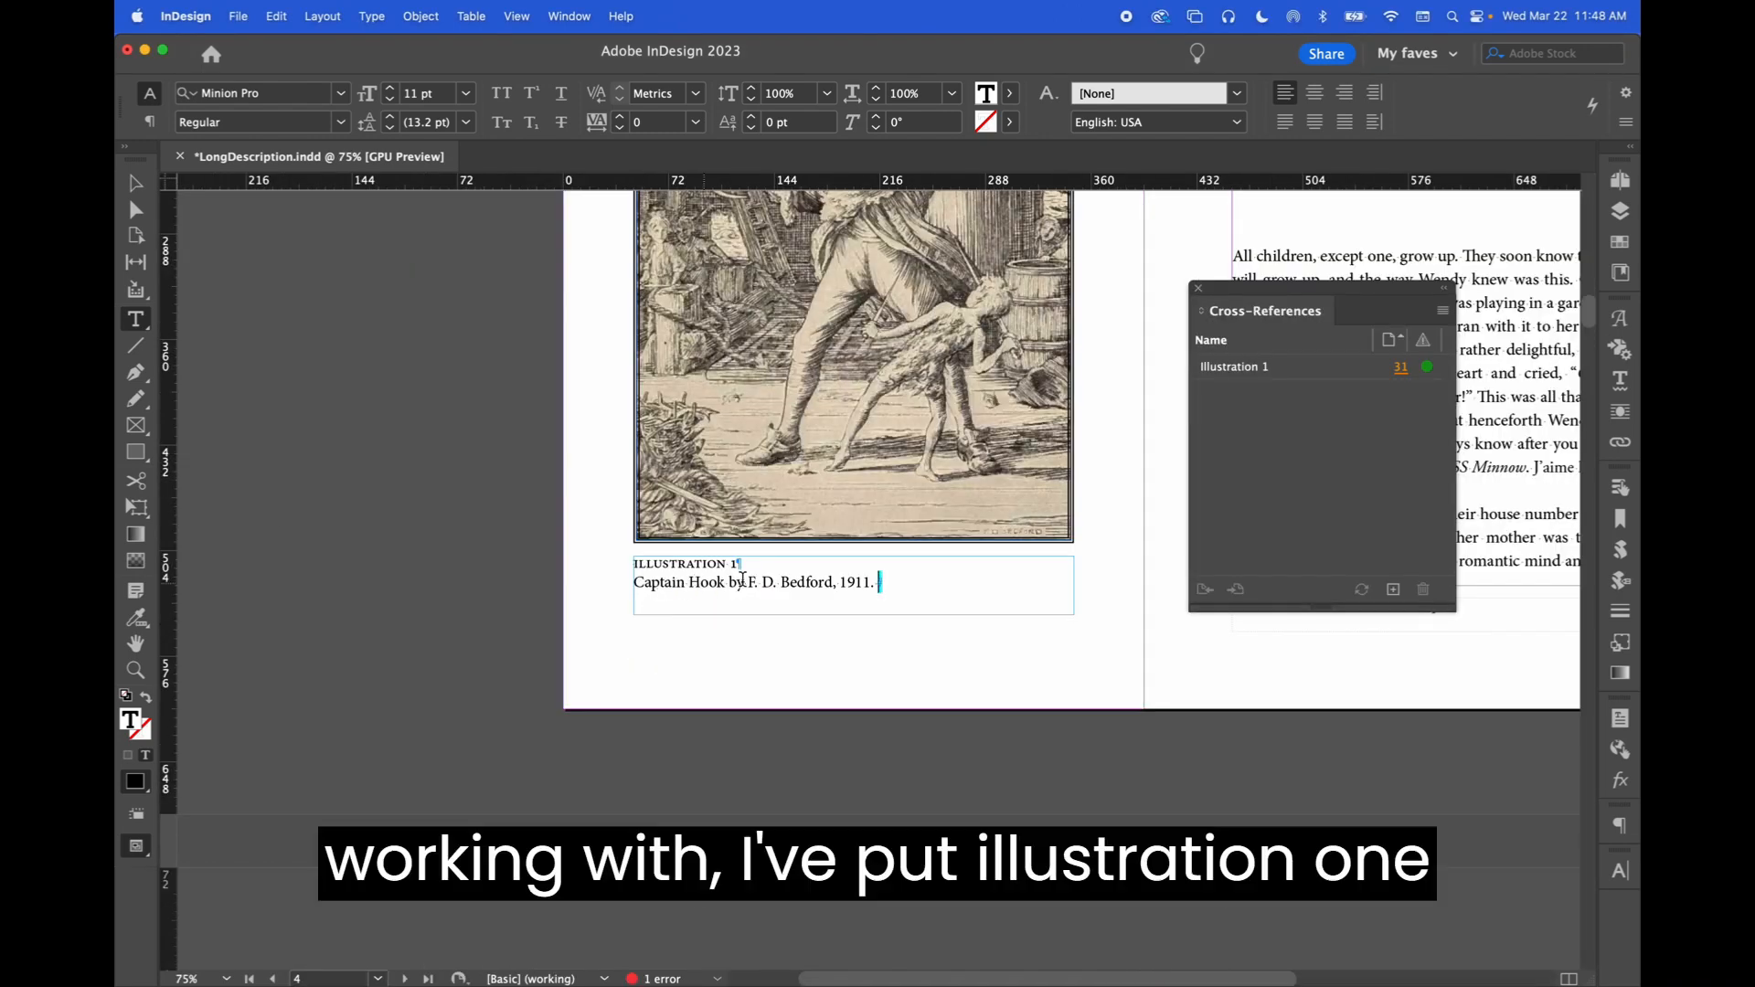
drag(749, 565, 628, 566)
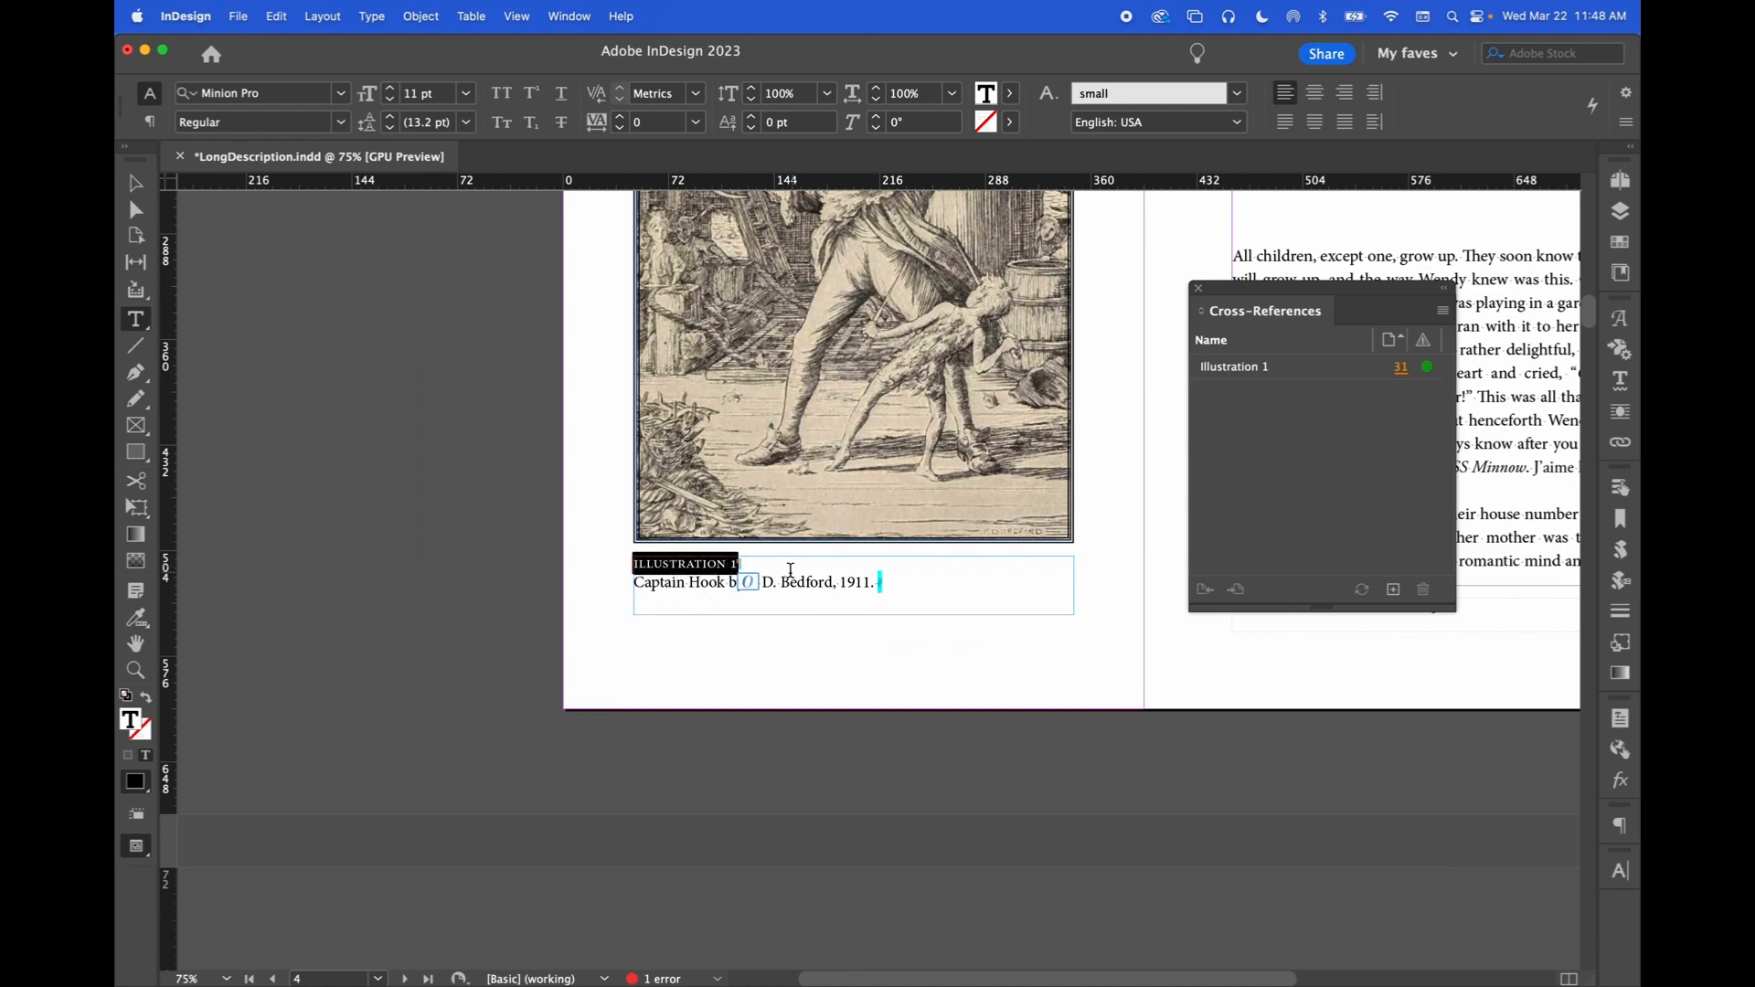
click(809, 583)
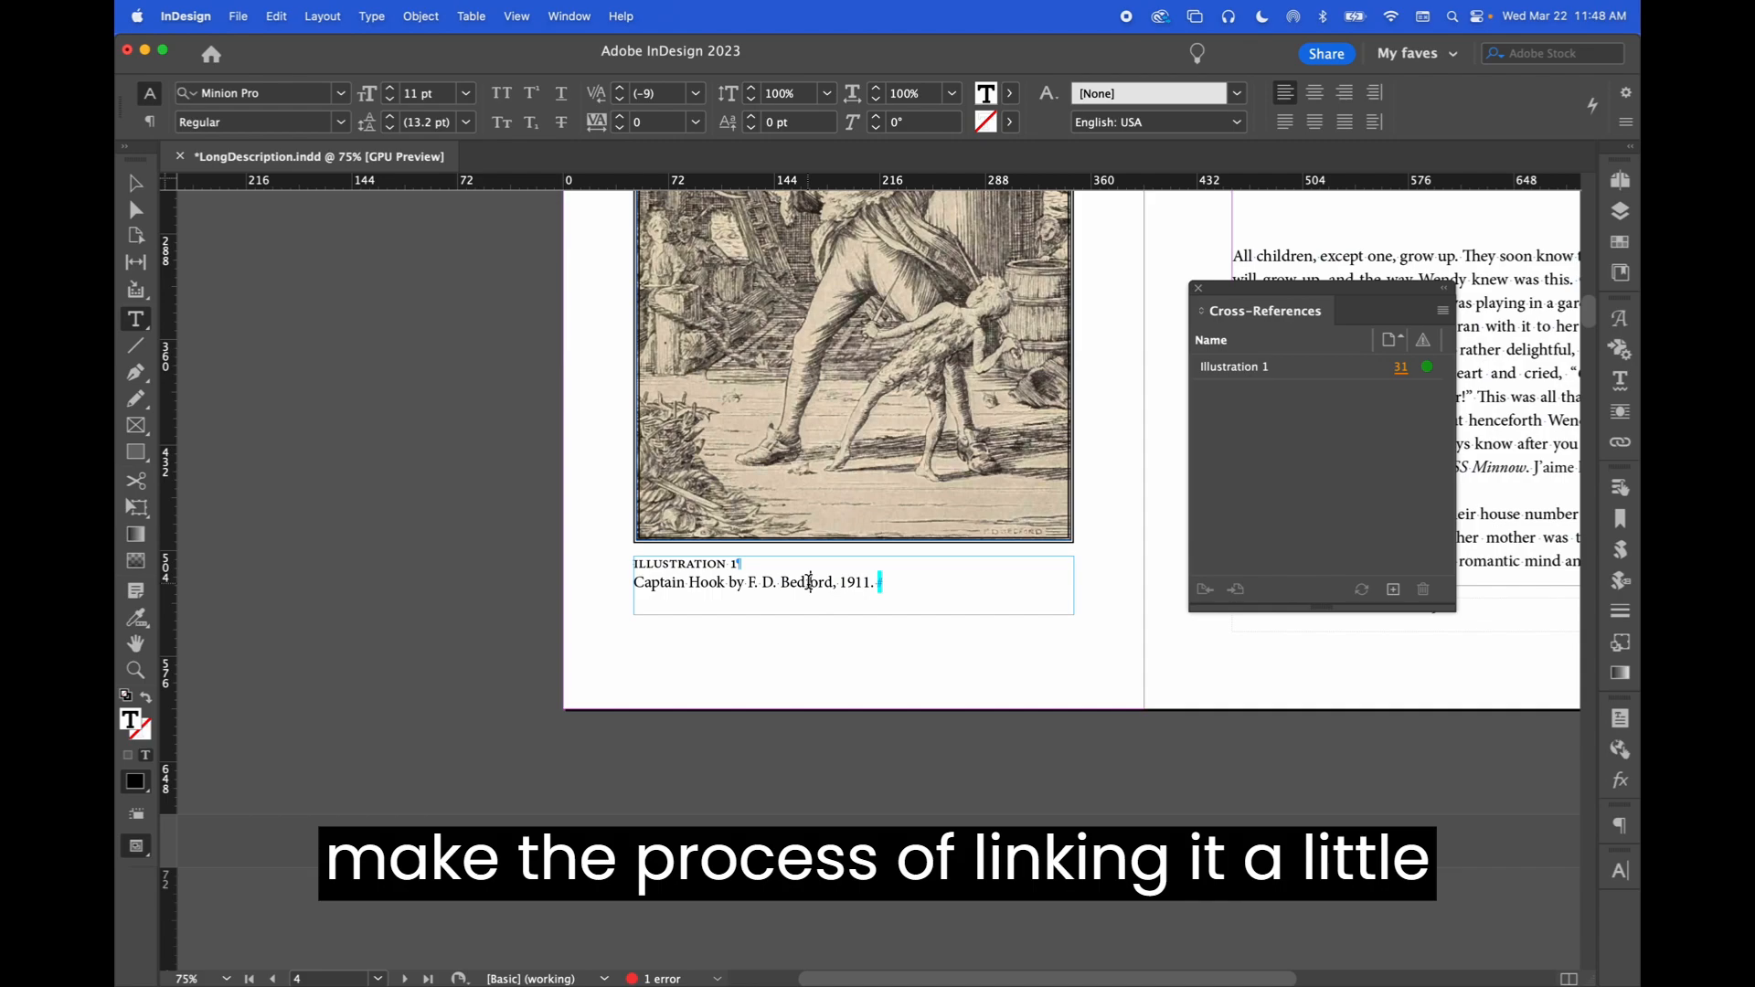
On page 31, select and delete the sentence 'Link back to Illustration 1.' with its cross-reference
key(super+minus)
key(super+minus)
scroll(809, 583, down, 20)
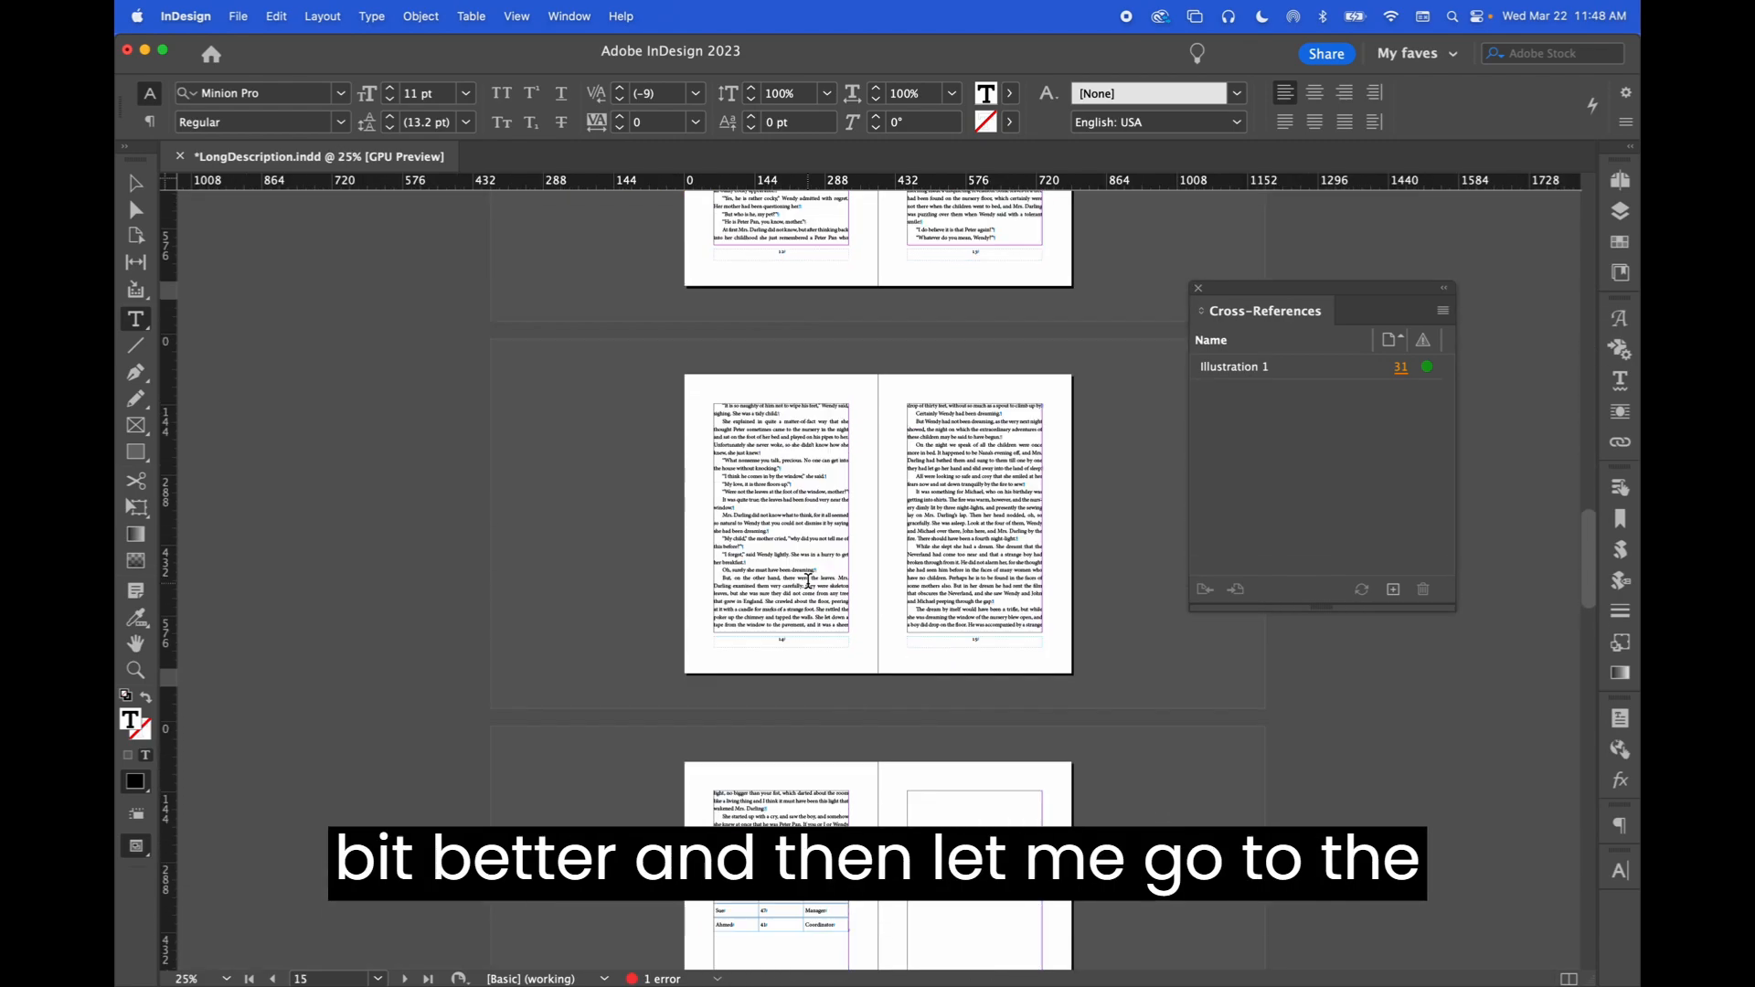
scroll(809, 582, down, 20)
click(1006, 798)
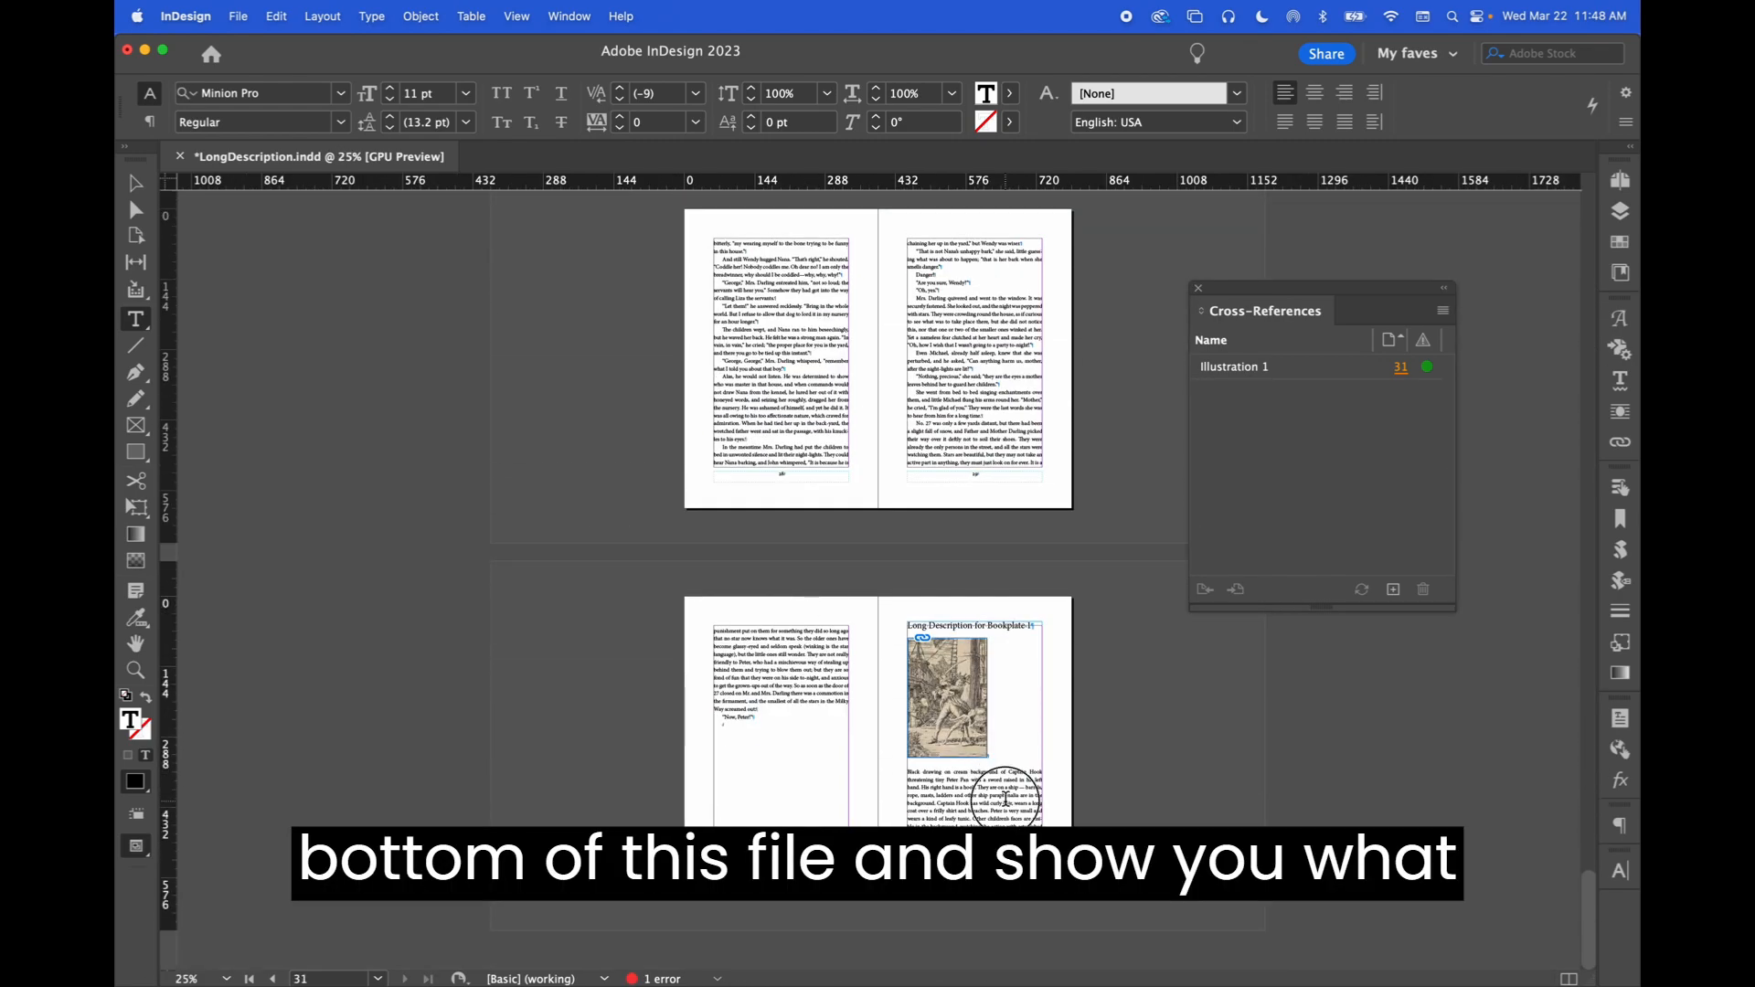
key(super+1)
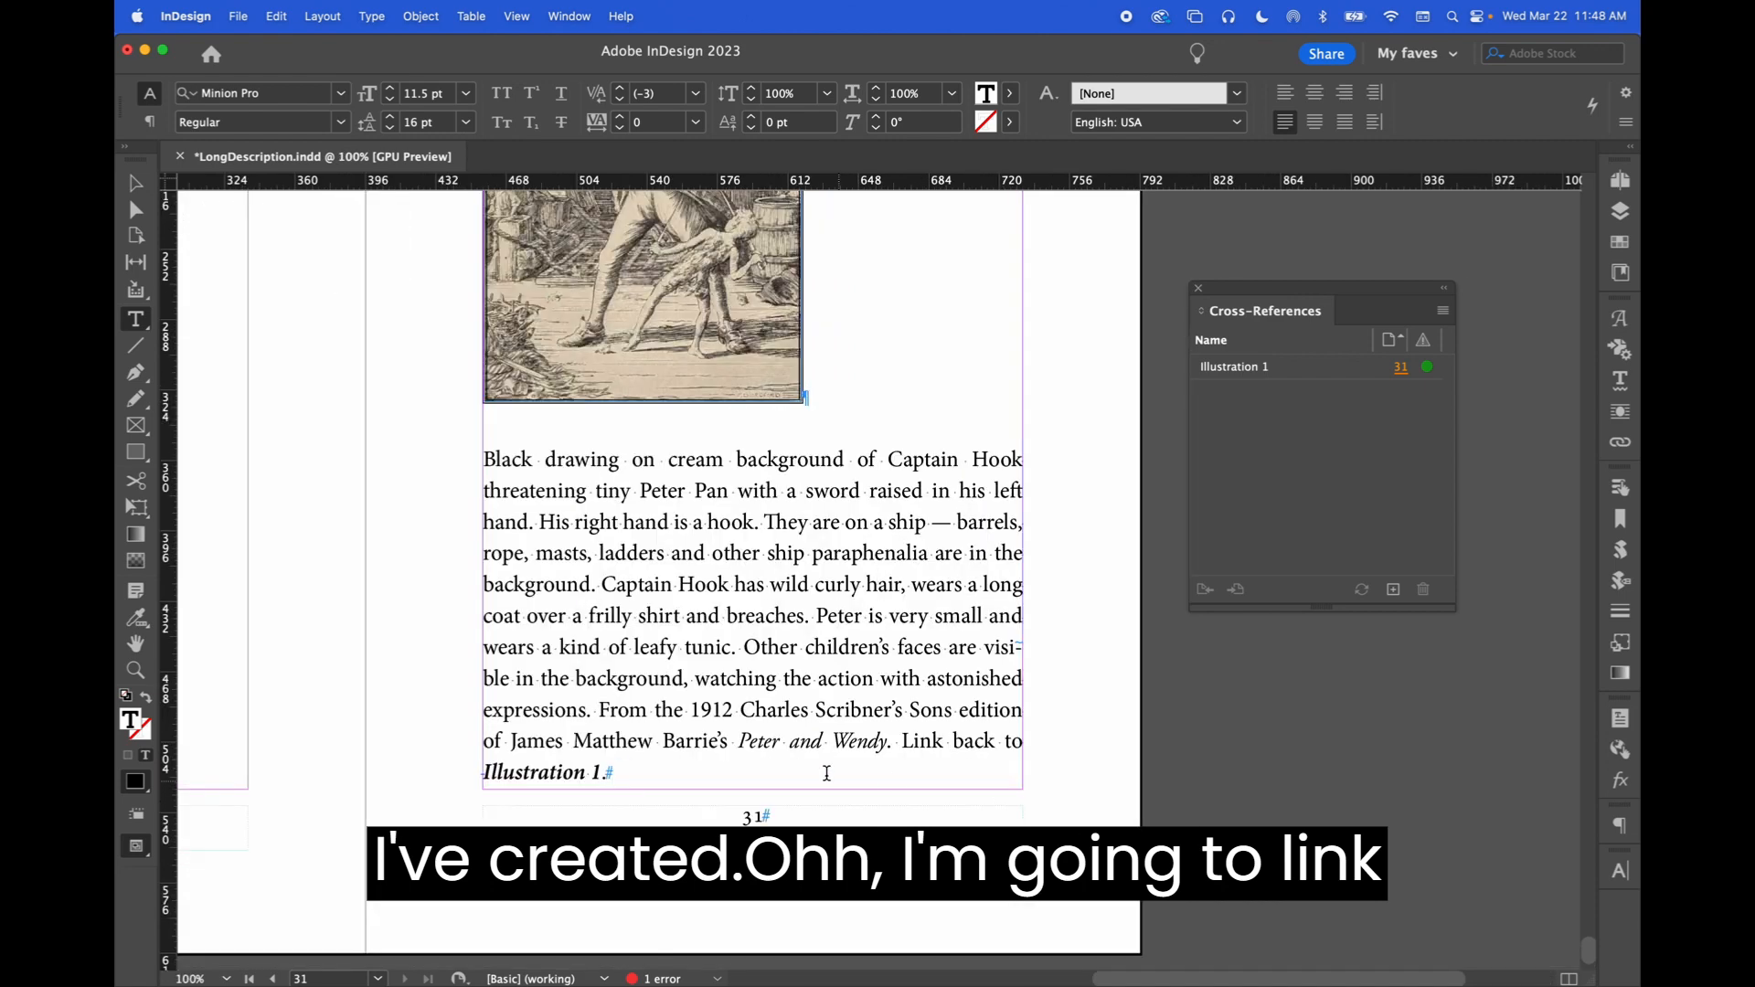
drag(900, 740, 913, 769)
key(BackSpace)
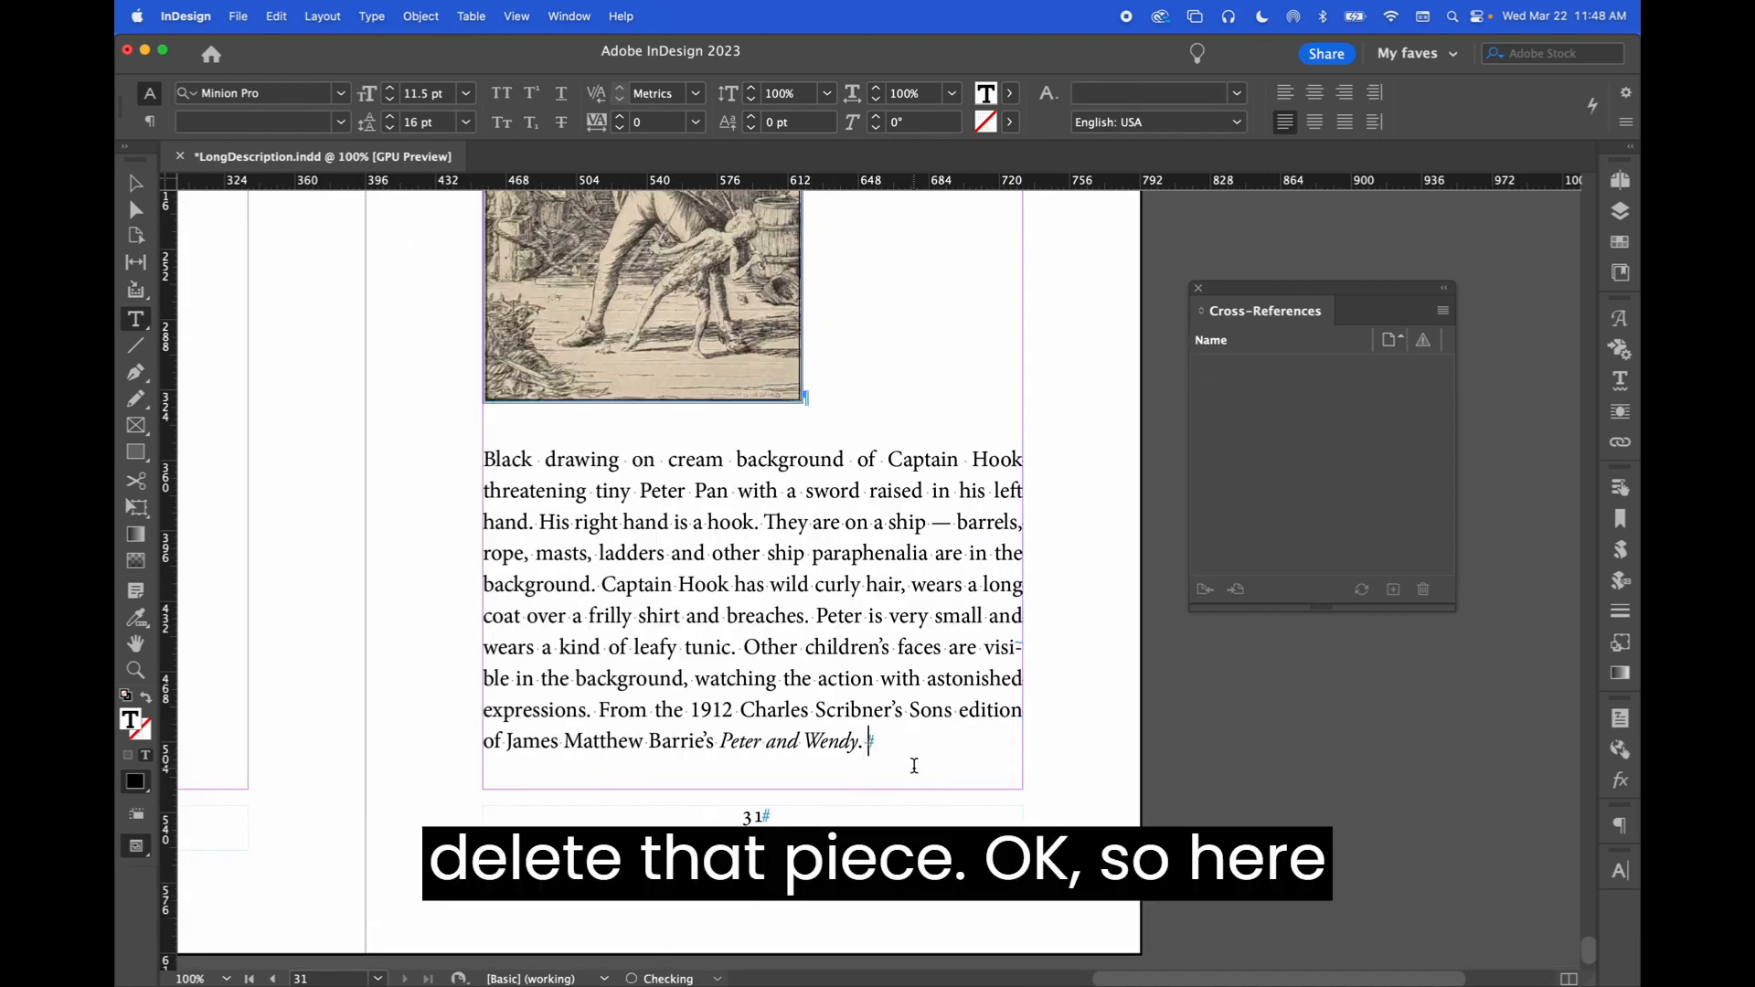
scroll(939, 642, up, 10)
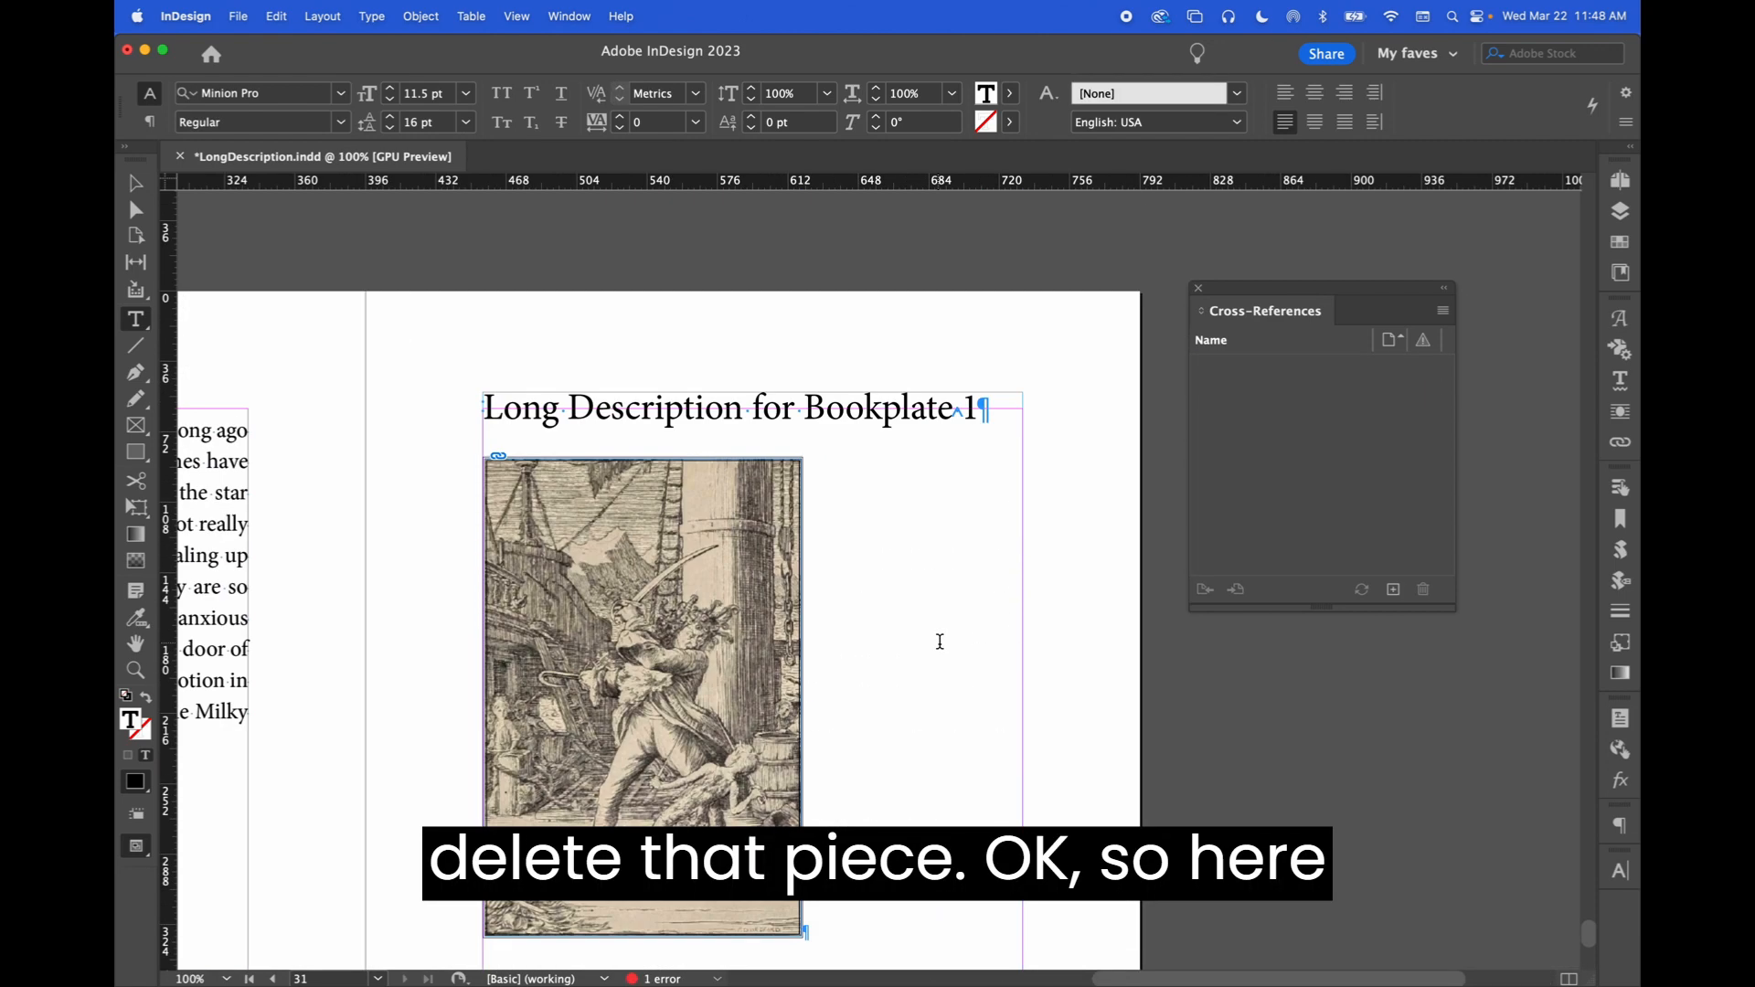
click(665, 409)
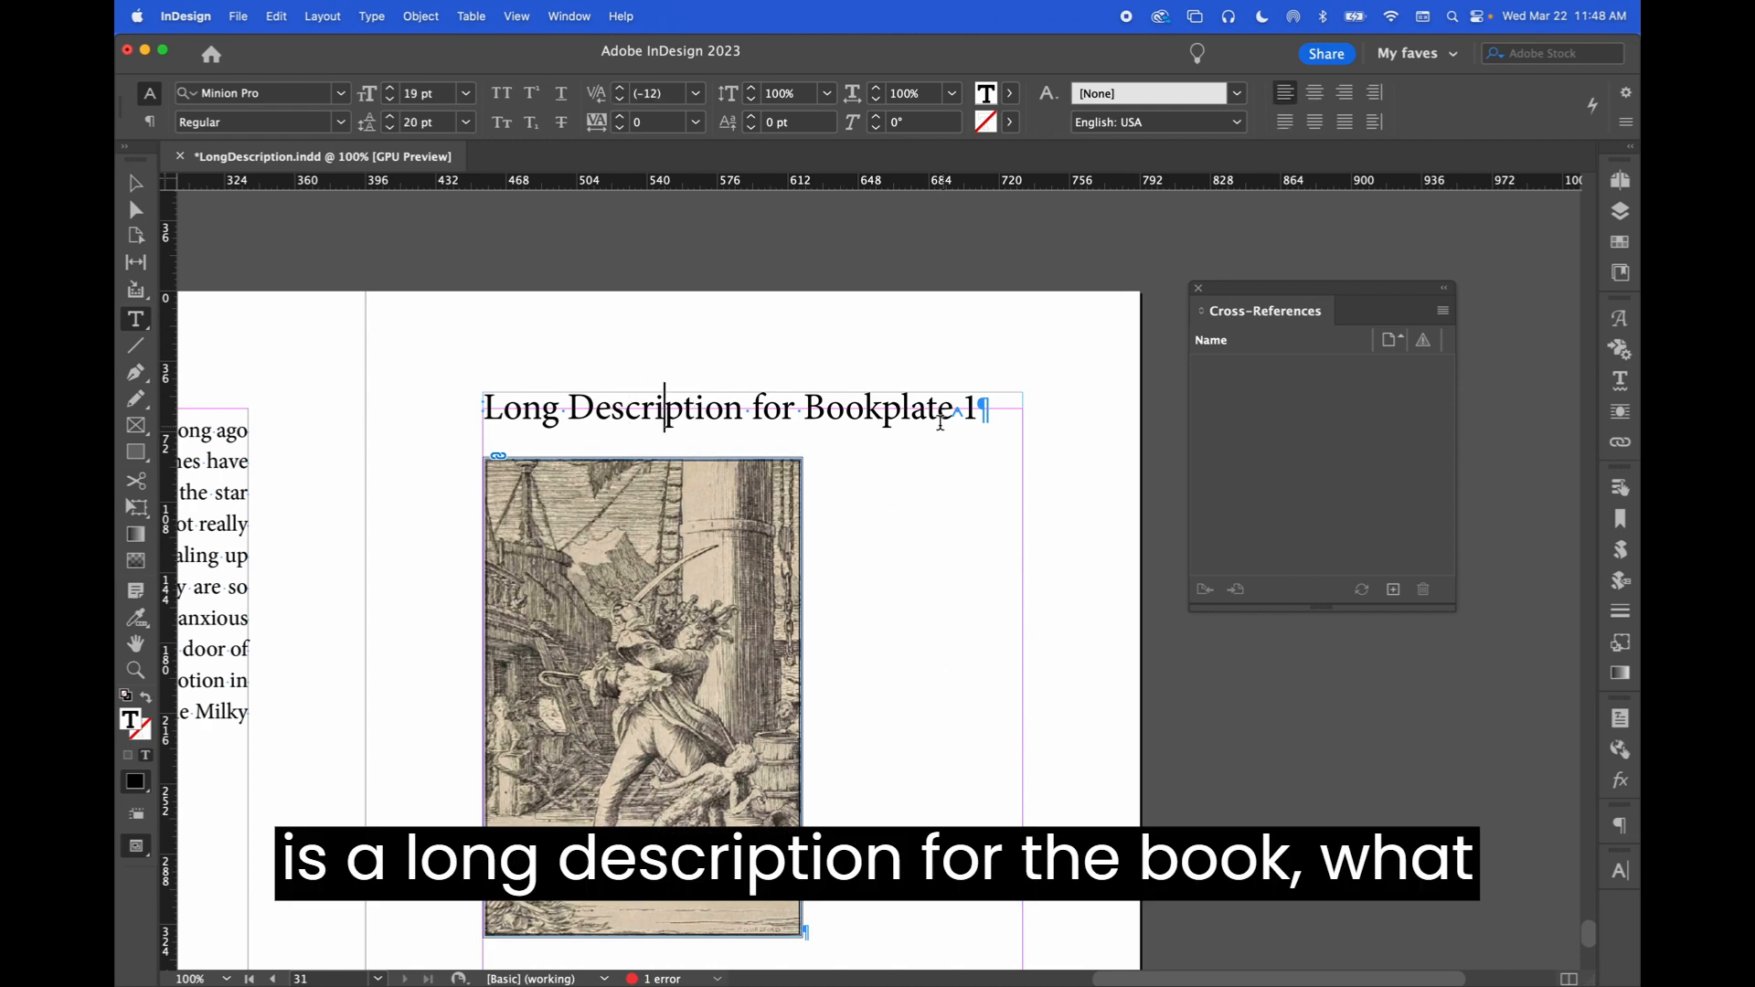
scroll(960, 517, down, 10)
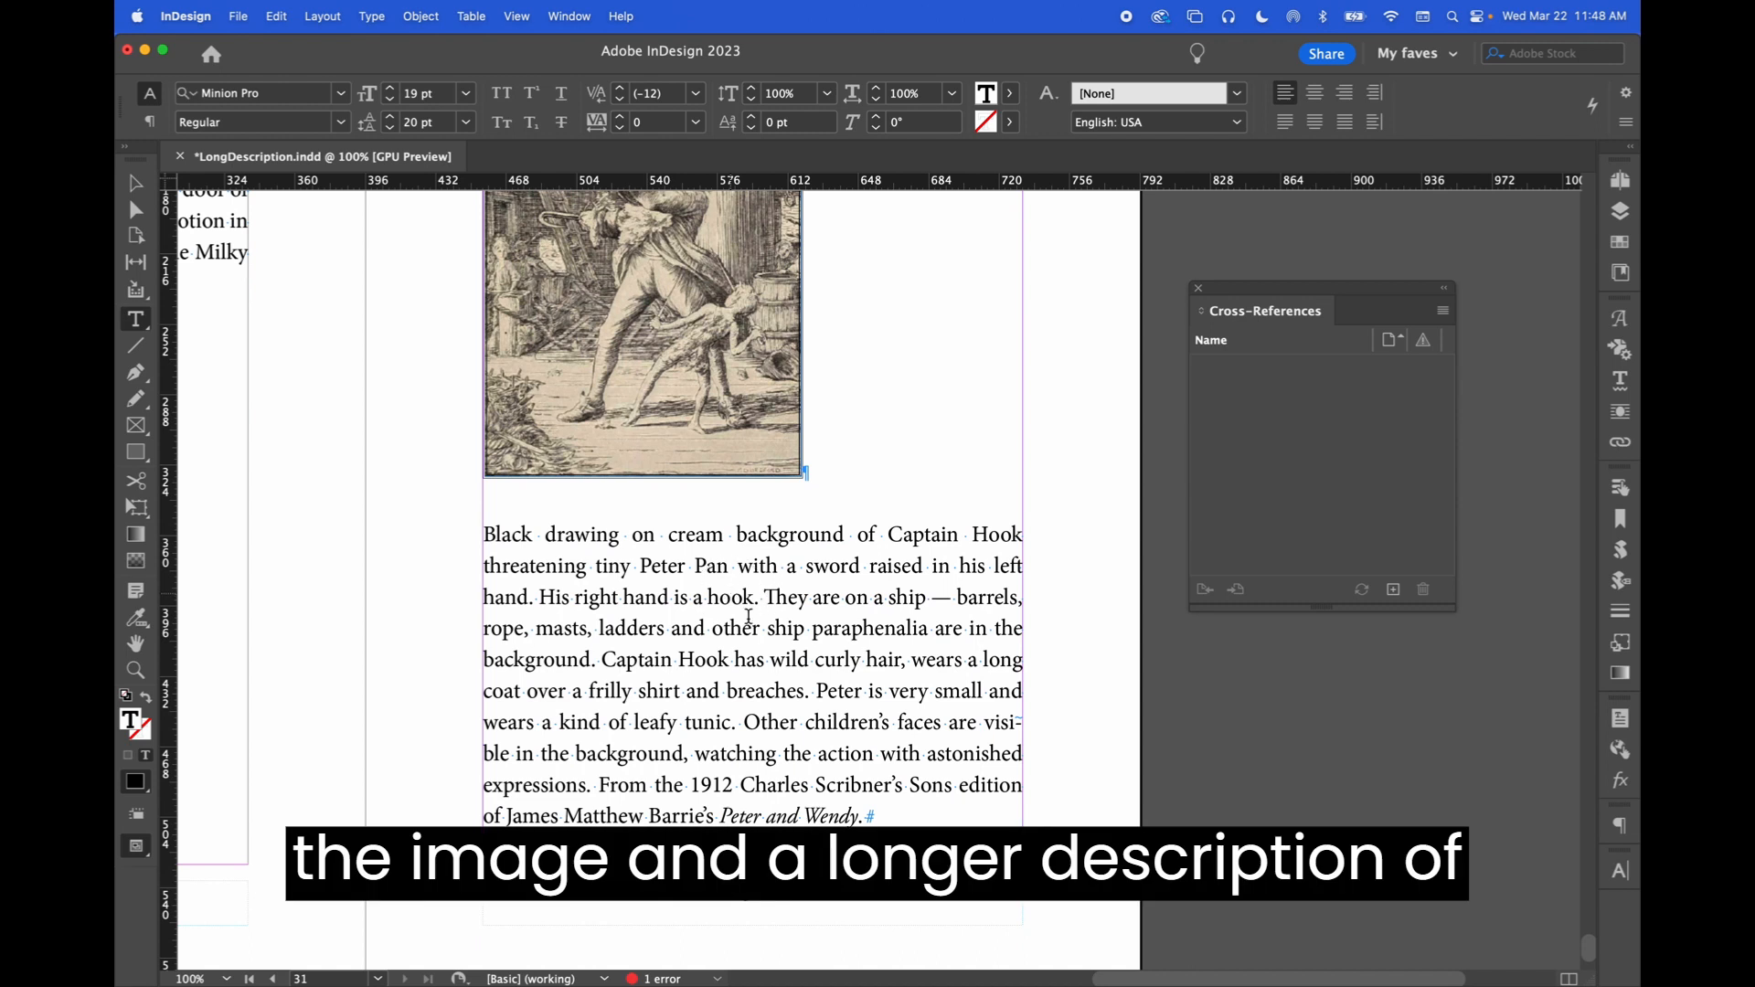
click(736, 603)
drag(869, 815, 450, 540)
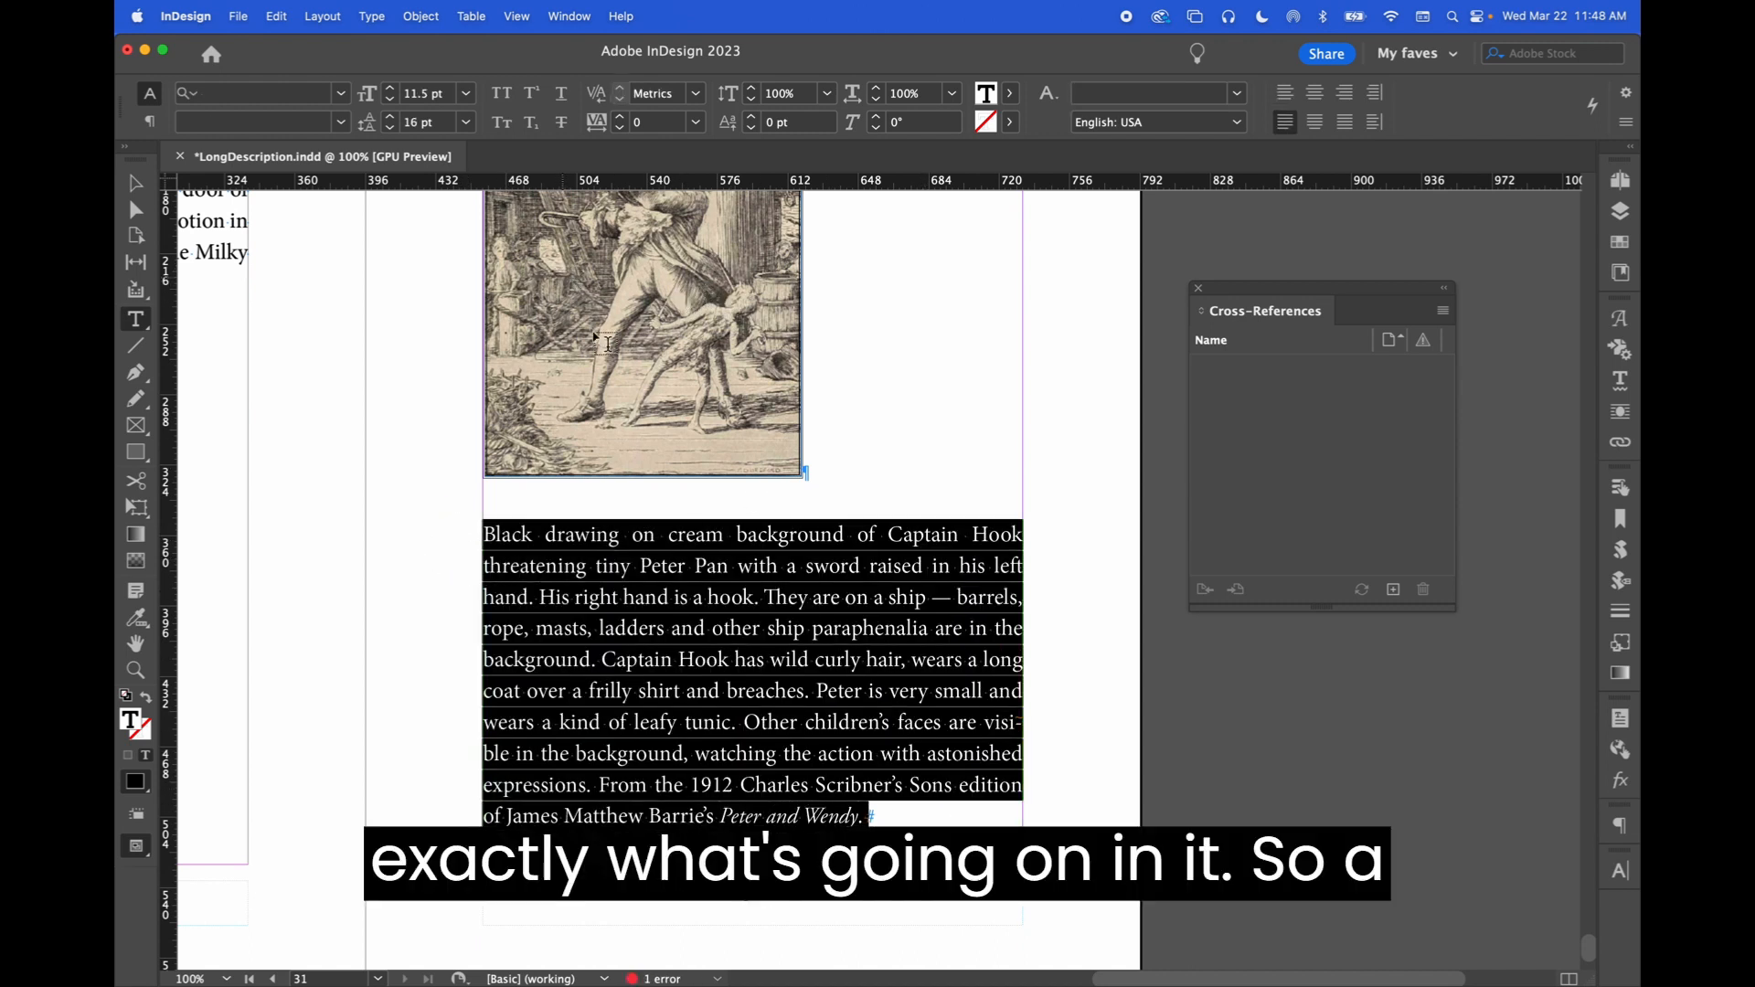
scroll(604, 407, up, 2)
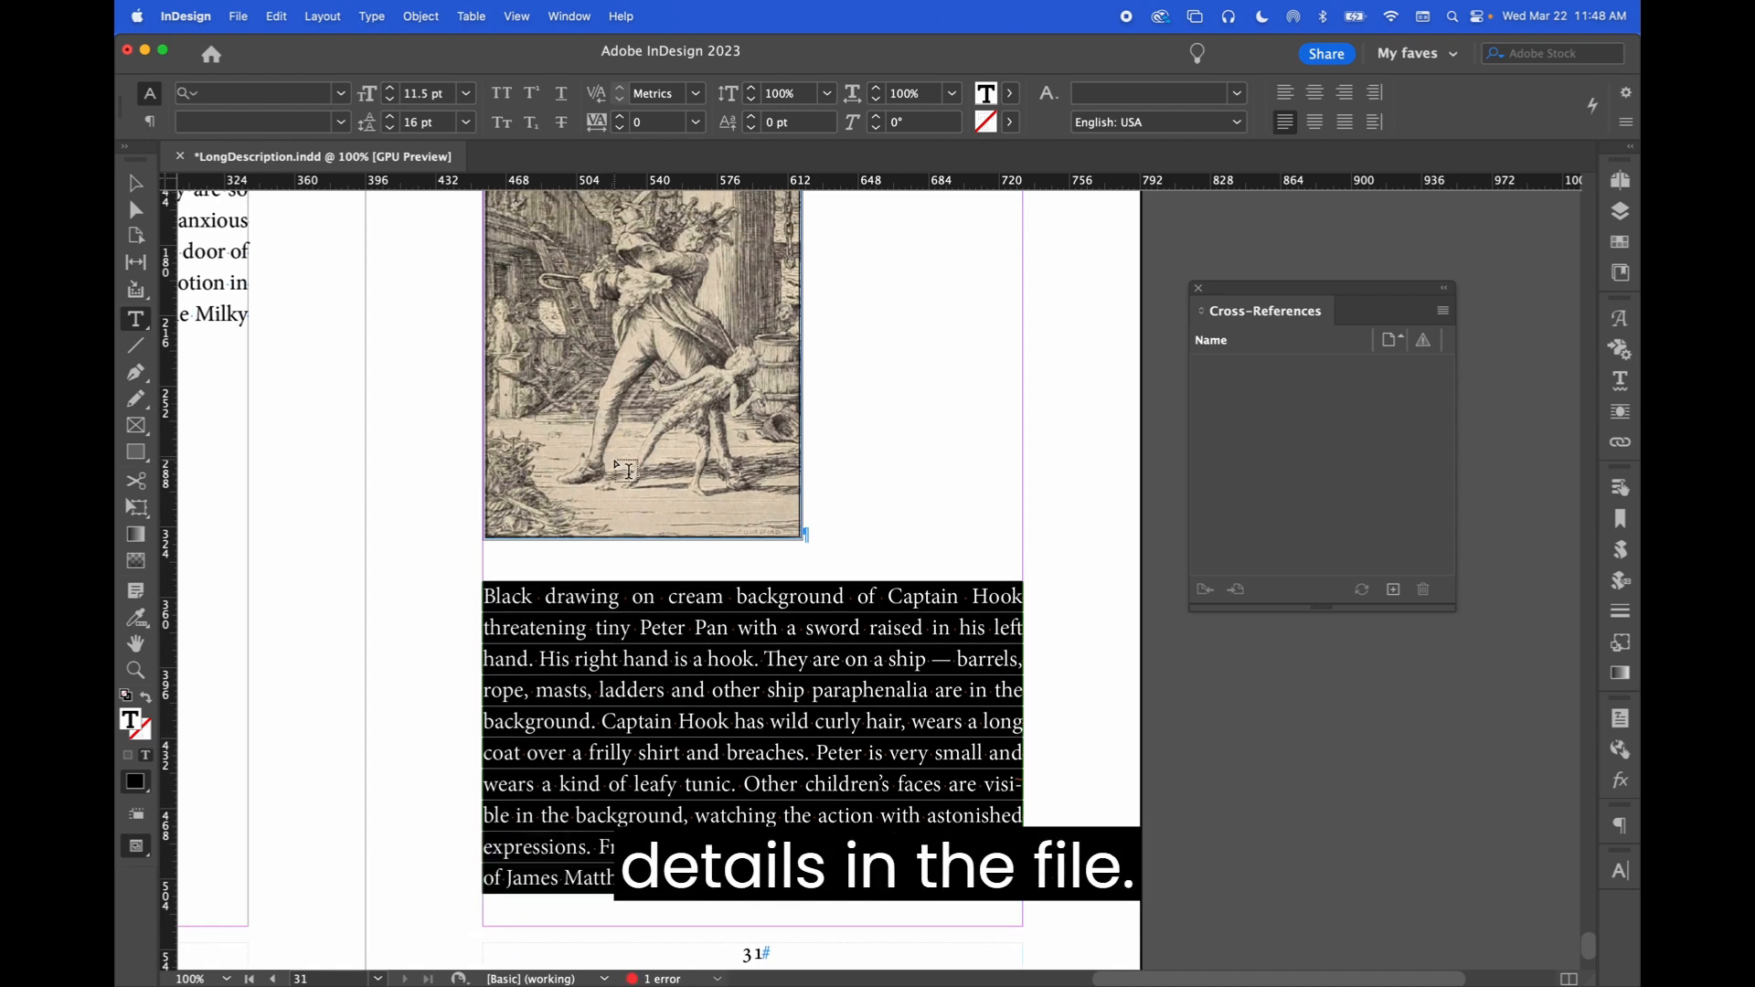
click(809, 722)
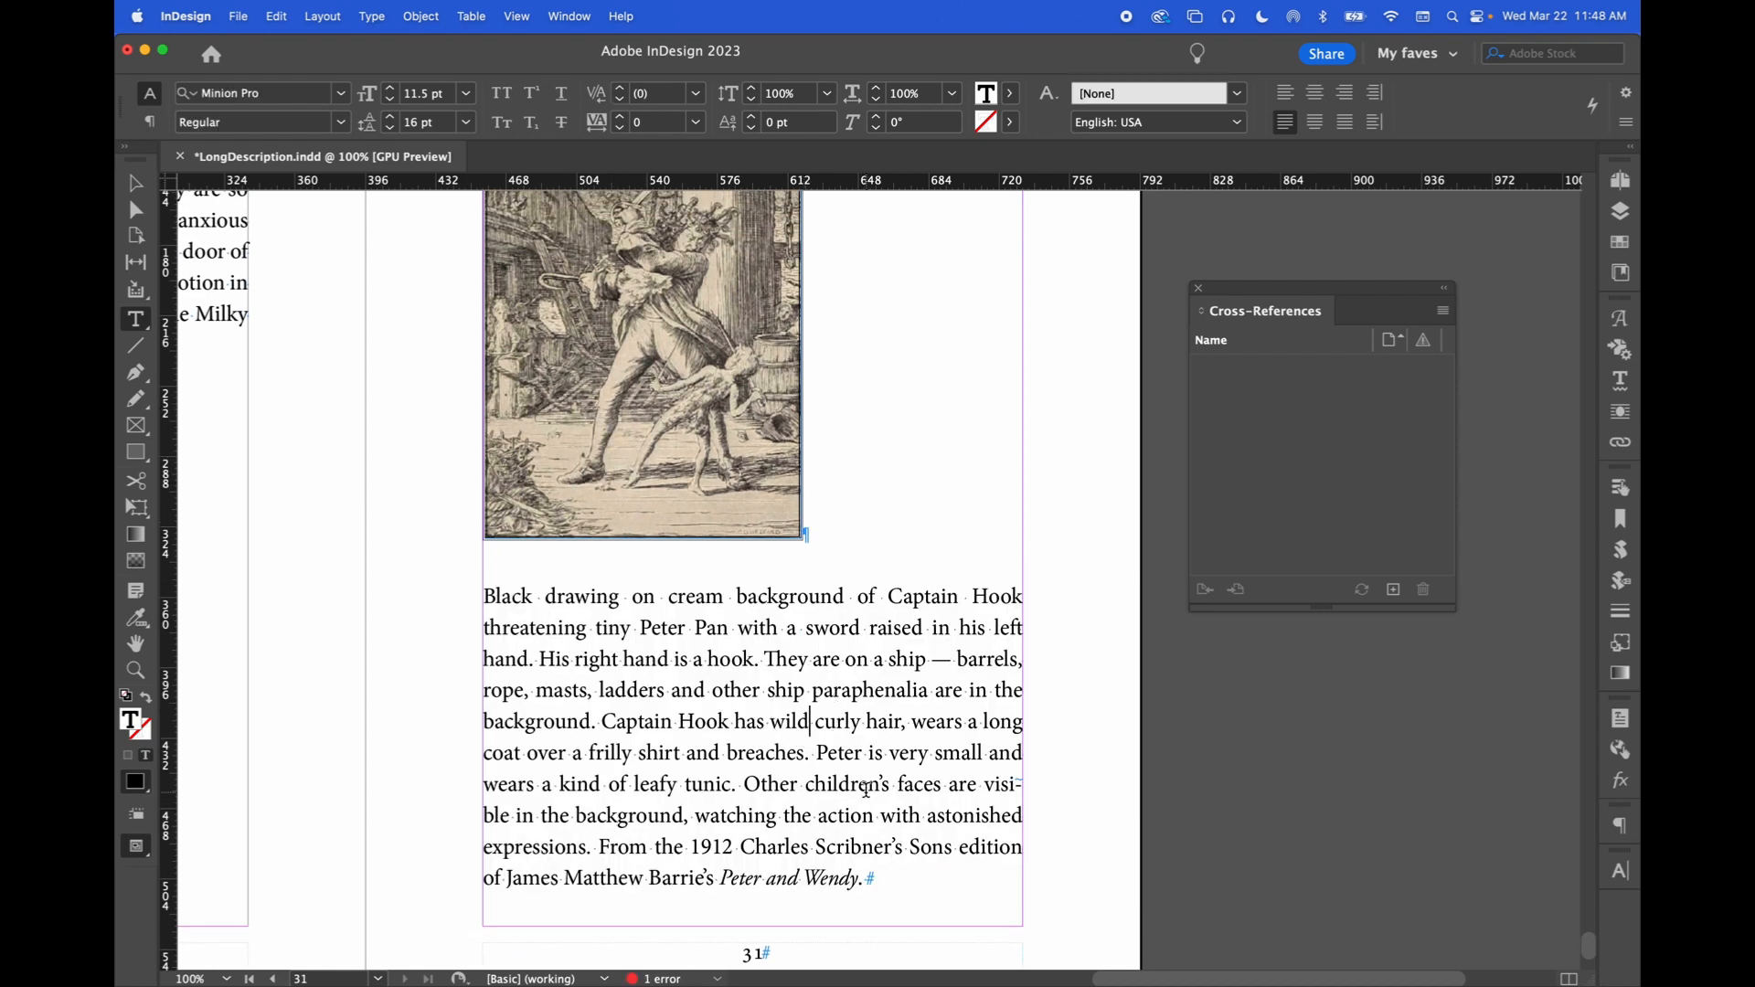
scroll(657, 361, up, 10)
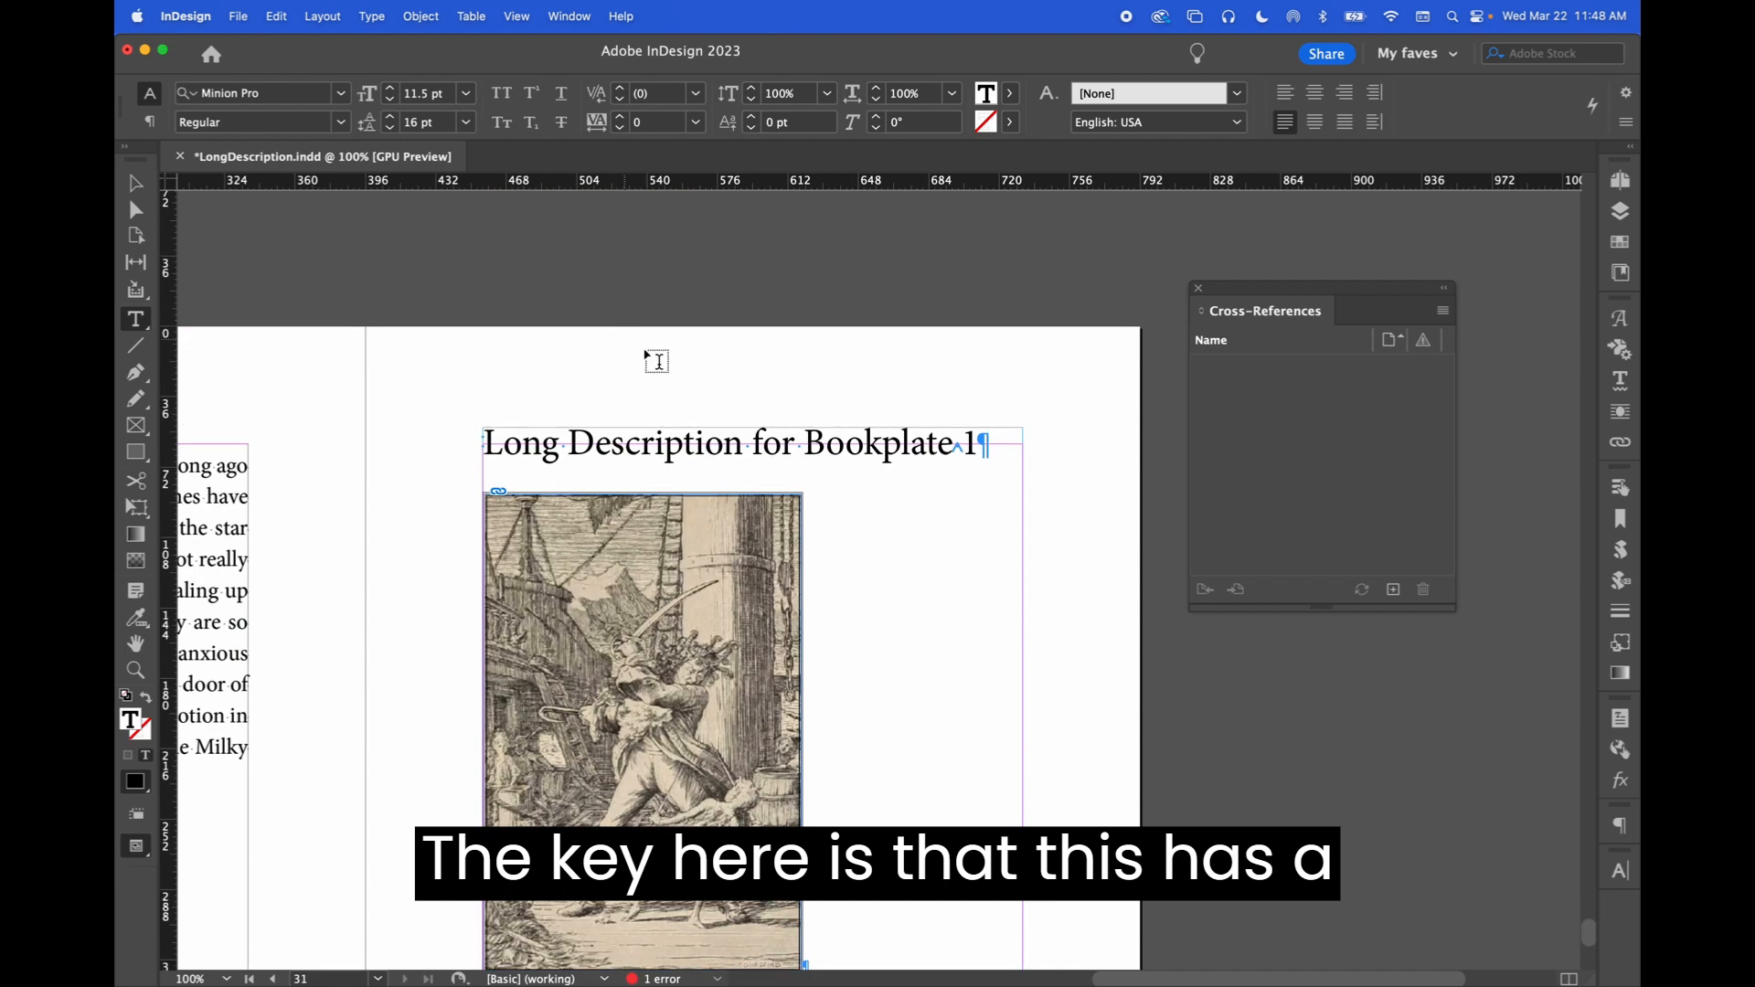
Show the Paragraph Styles panel beside the page, confirming the heading uses backmatter
drag(782, 443, 724, 444)
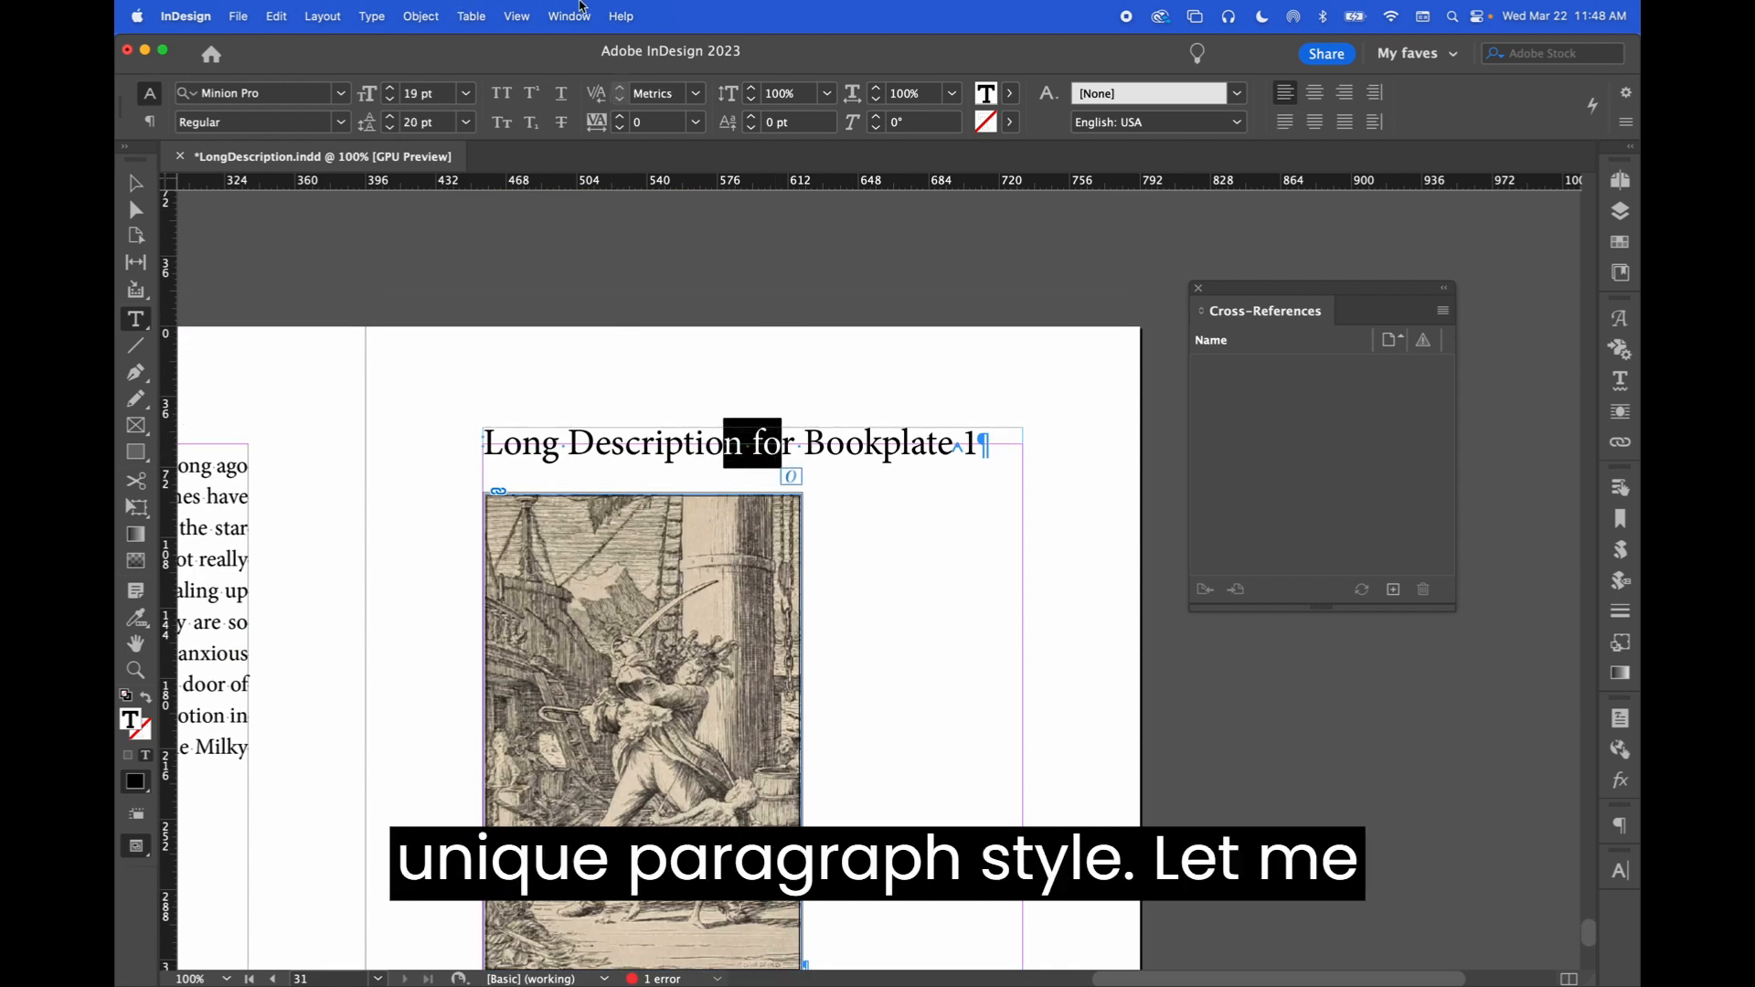
click(581, 5)
mouse_move(706, 523)
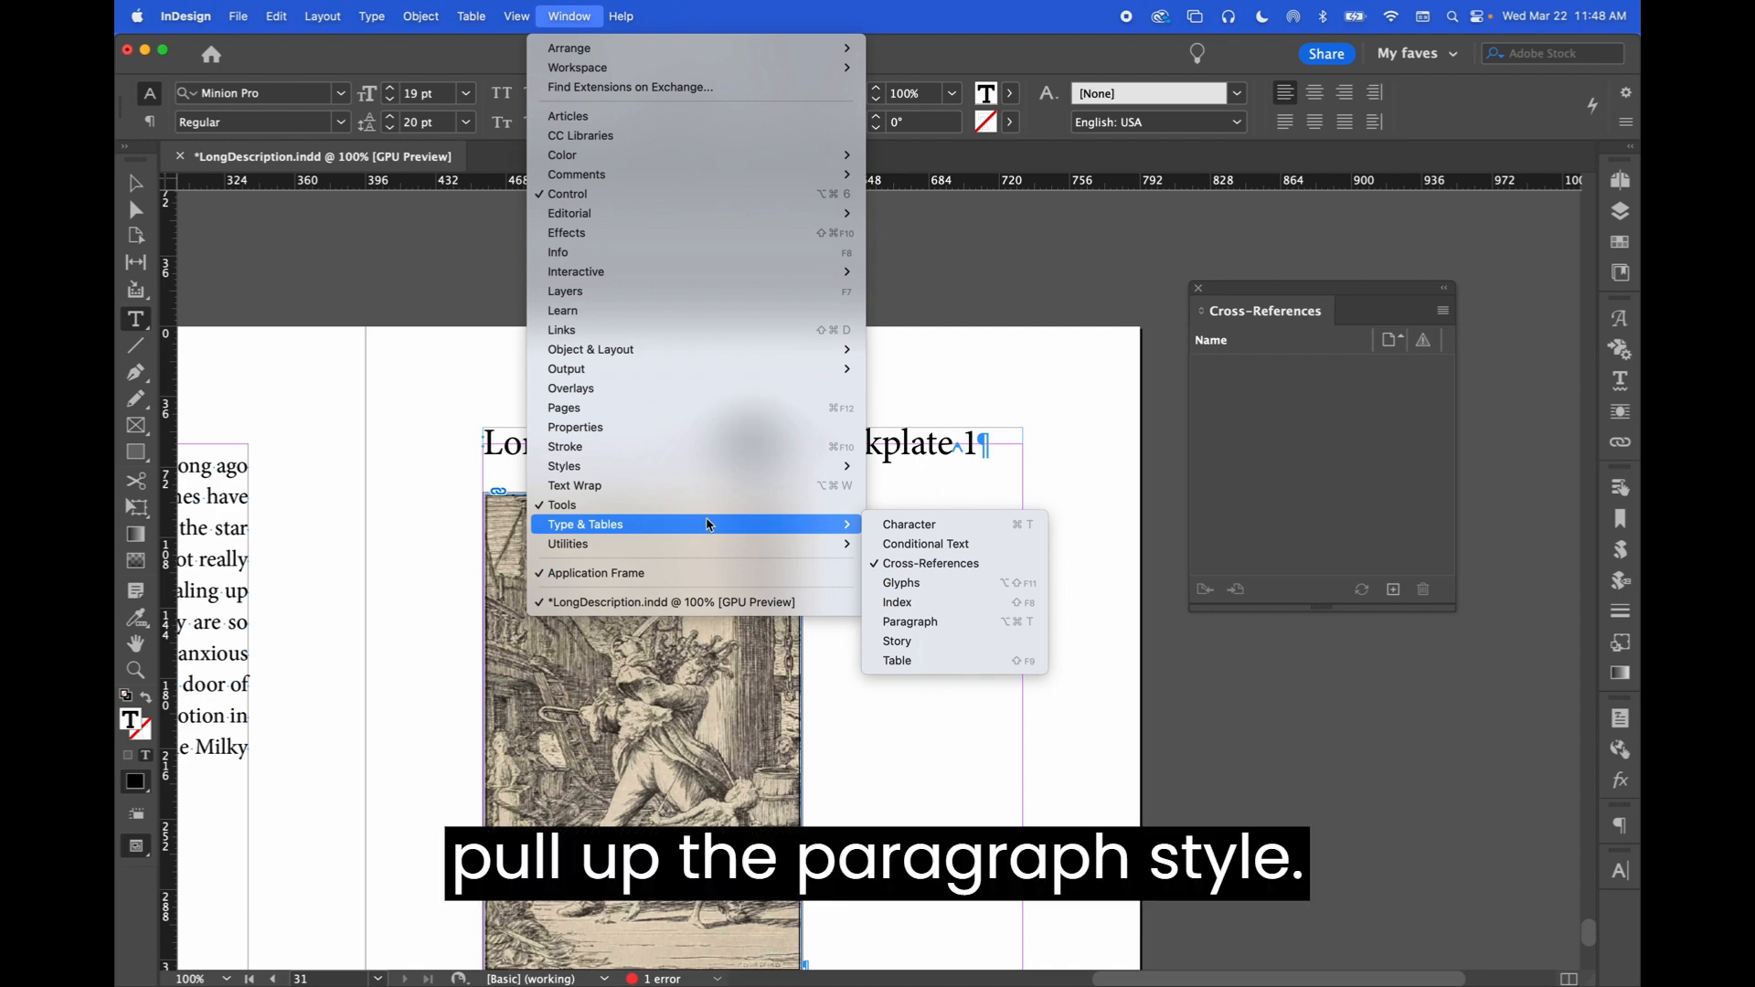
mouse_move(718, 468)
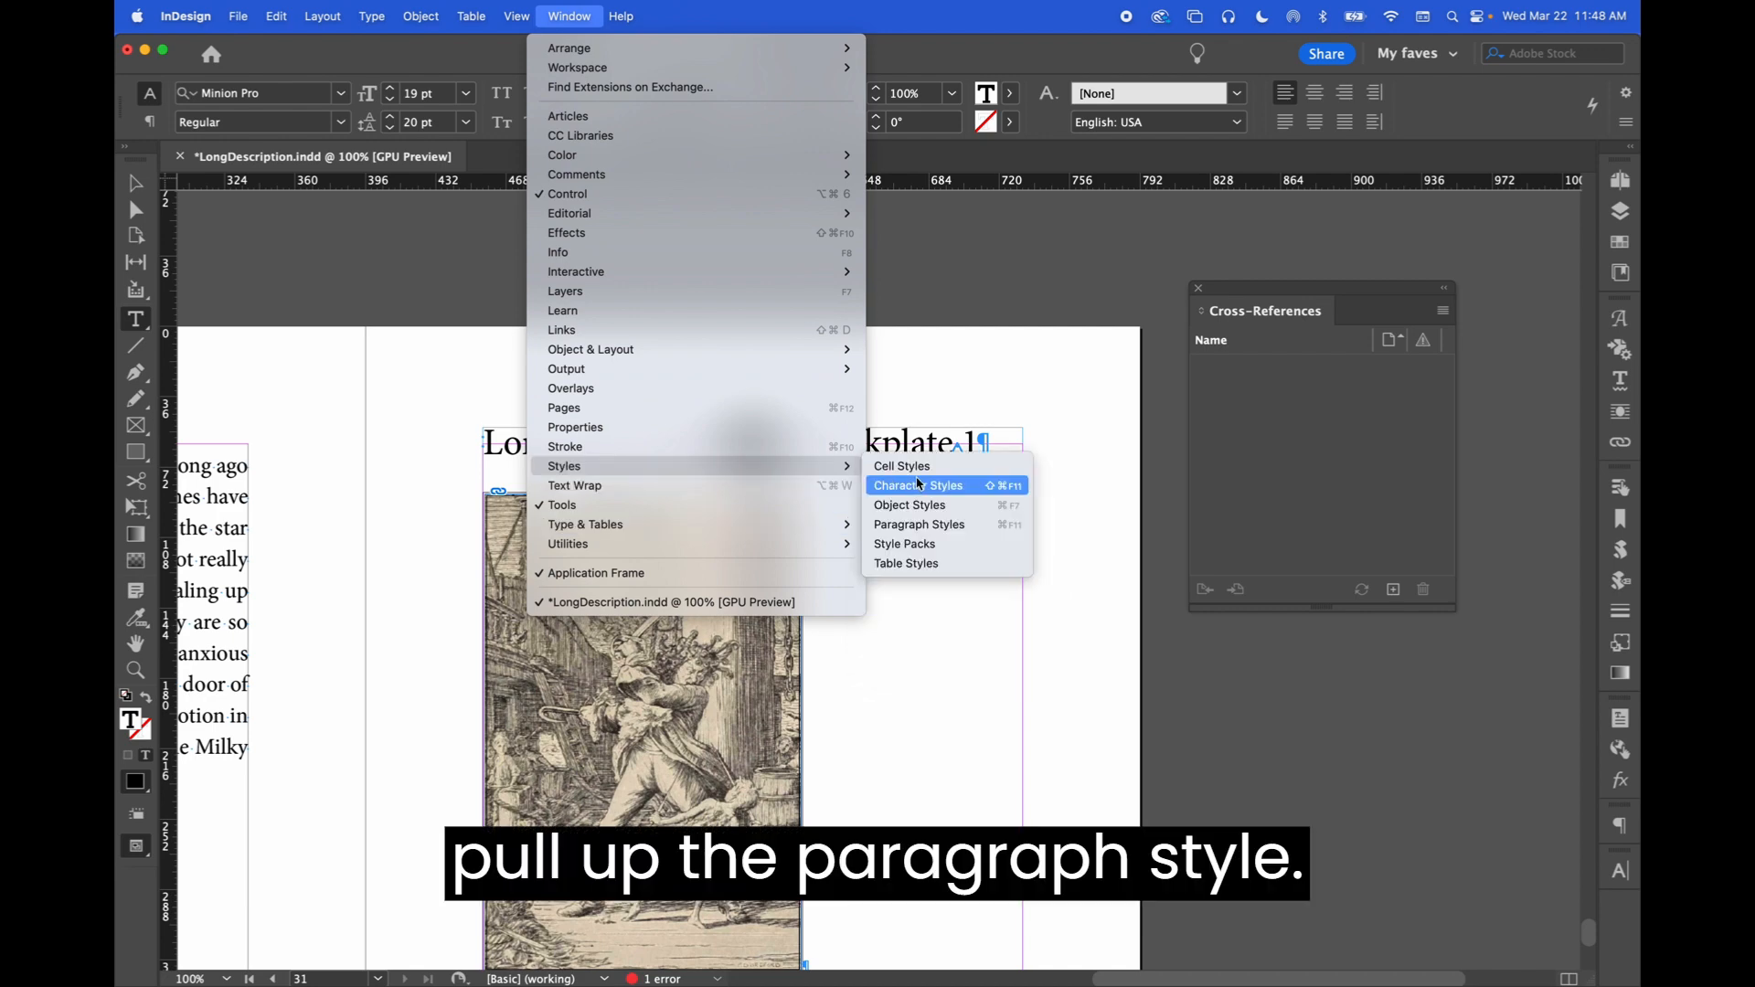
click(936, 528)
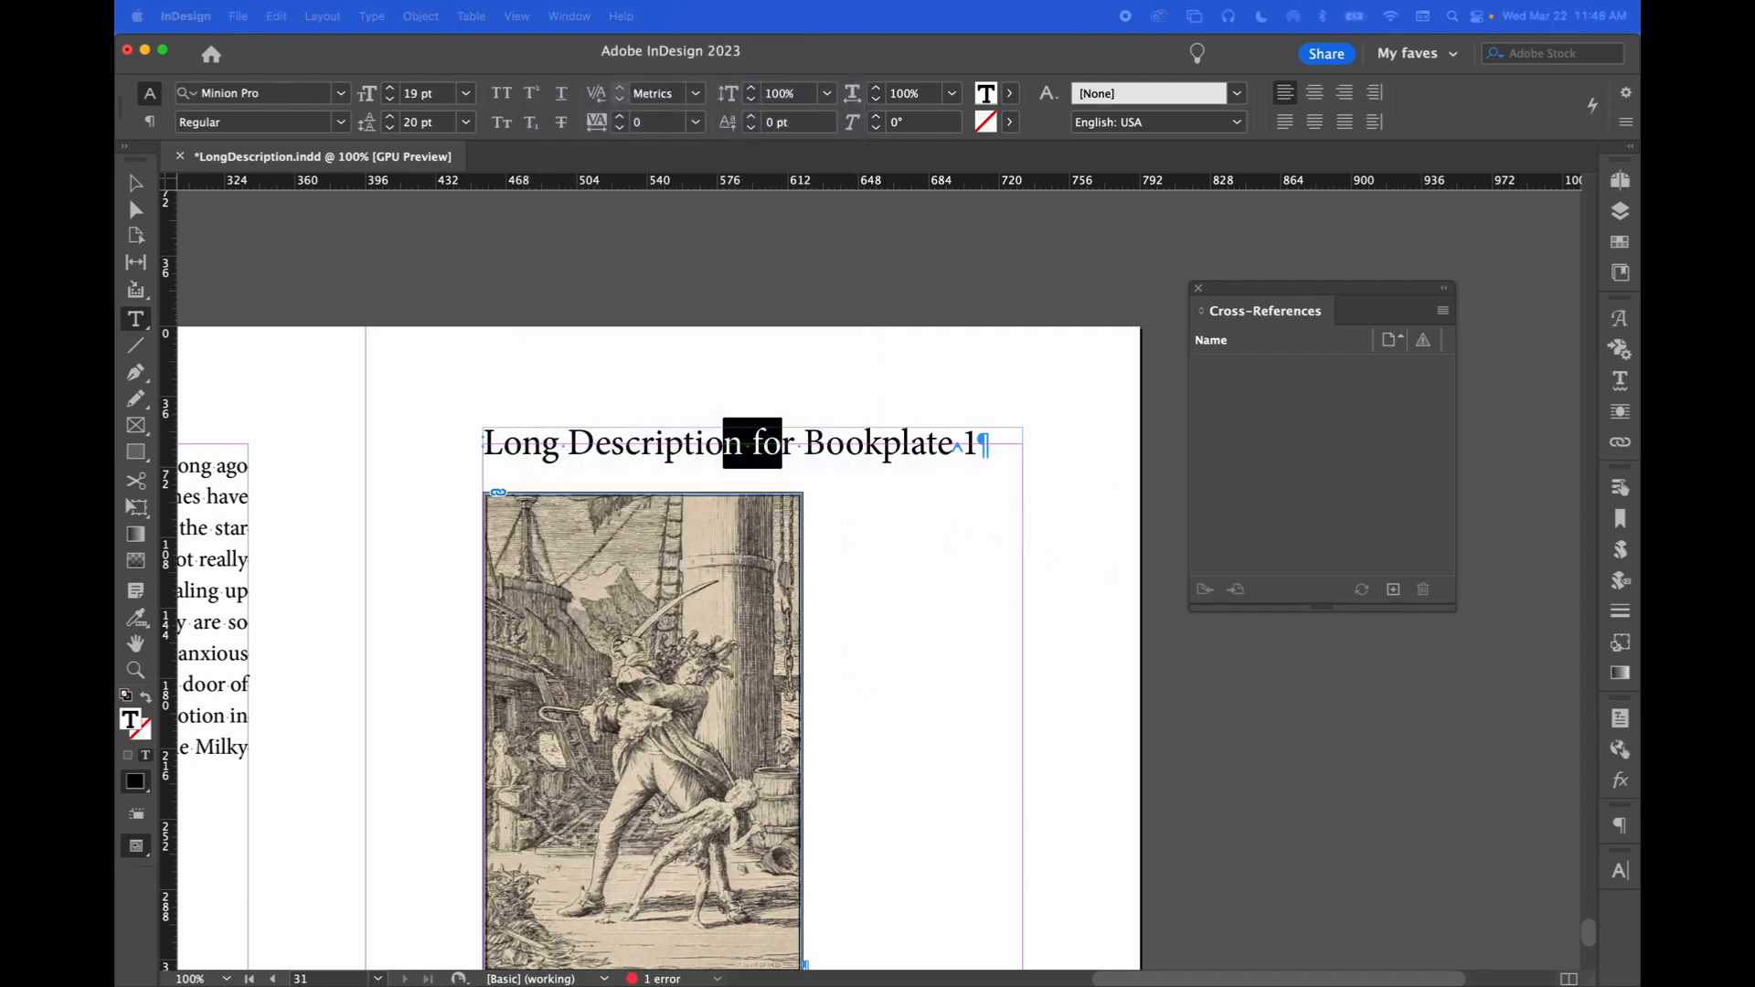
drag(1052, 358, 1365, 258)
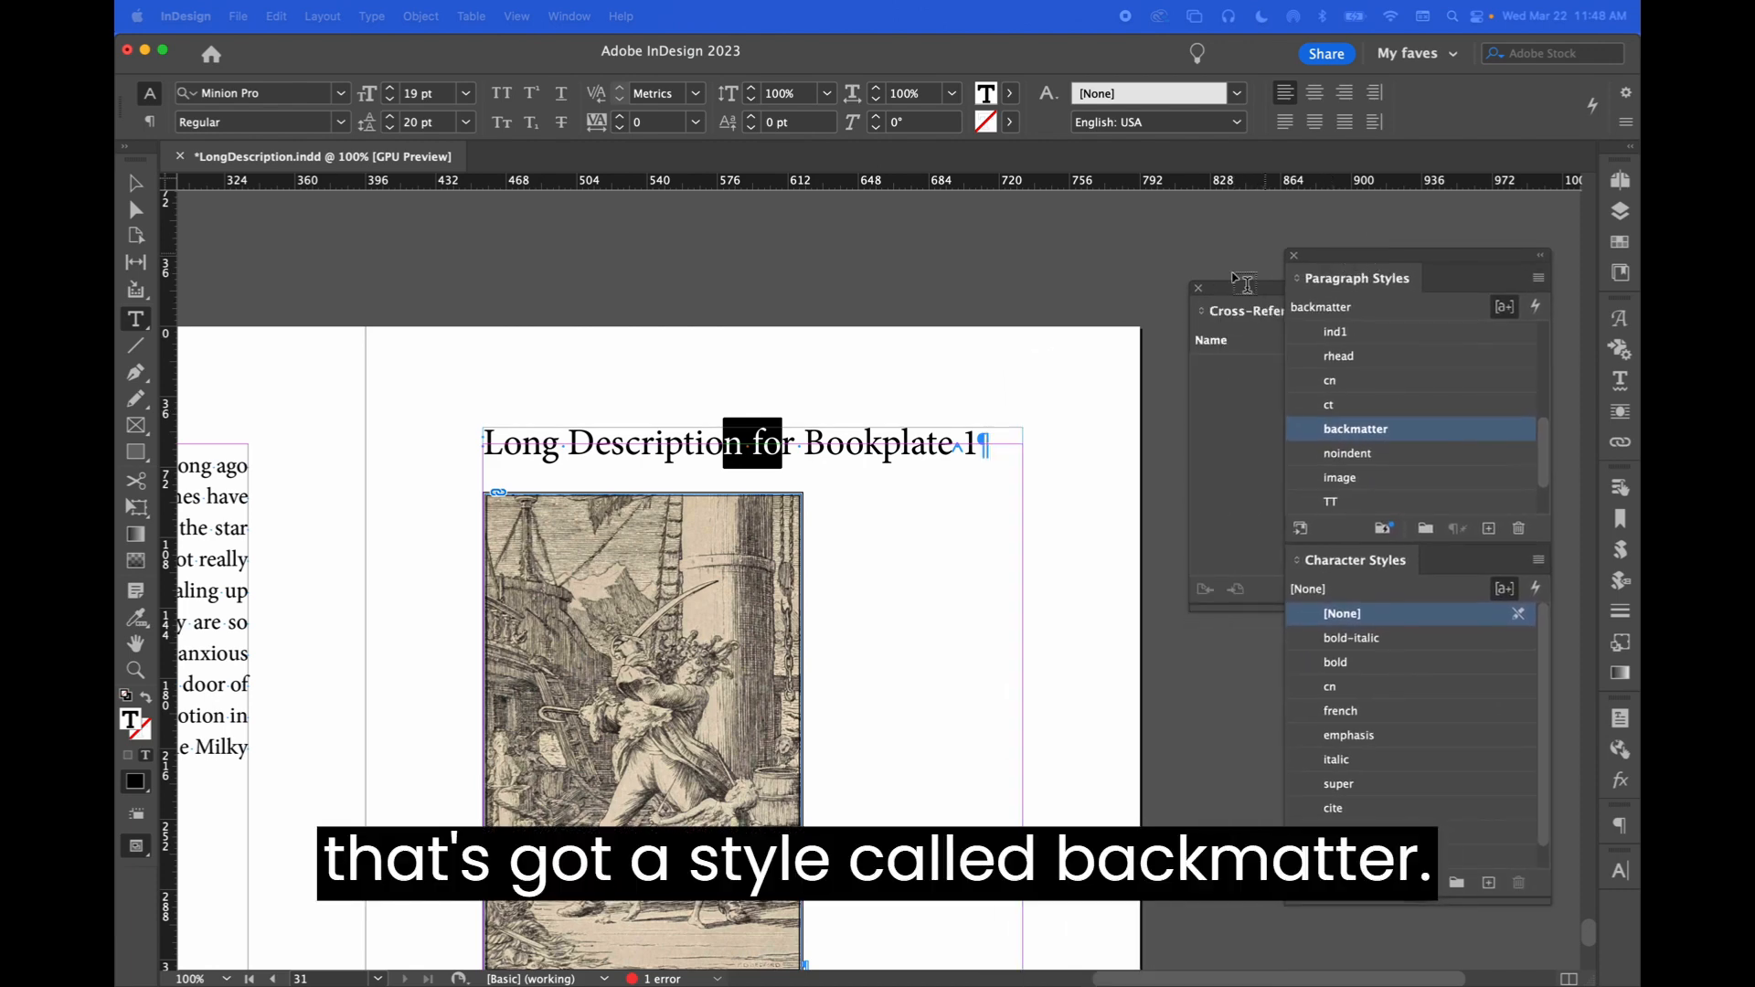
Select the long description text to confirm it uses the noindent paragraph style
scroll(832, 567, down, 10)
drag(833, 567, 746, 557)
click(759, 606)
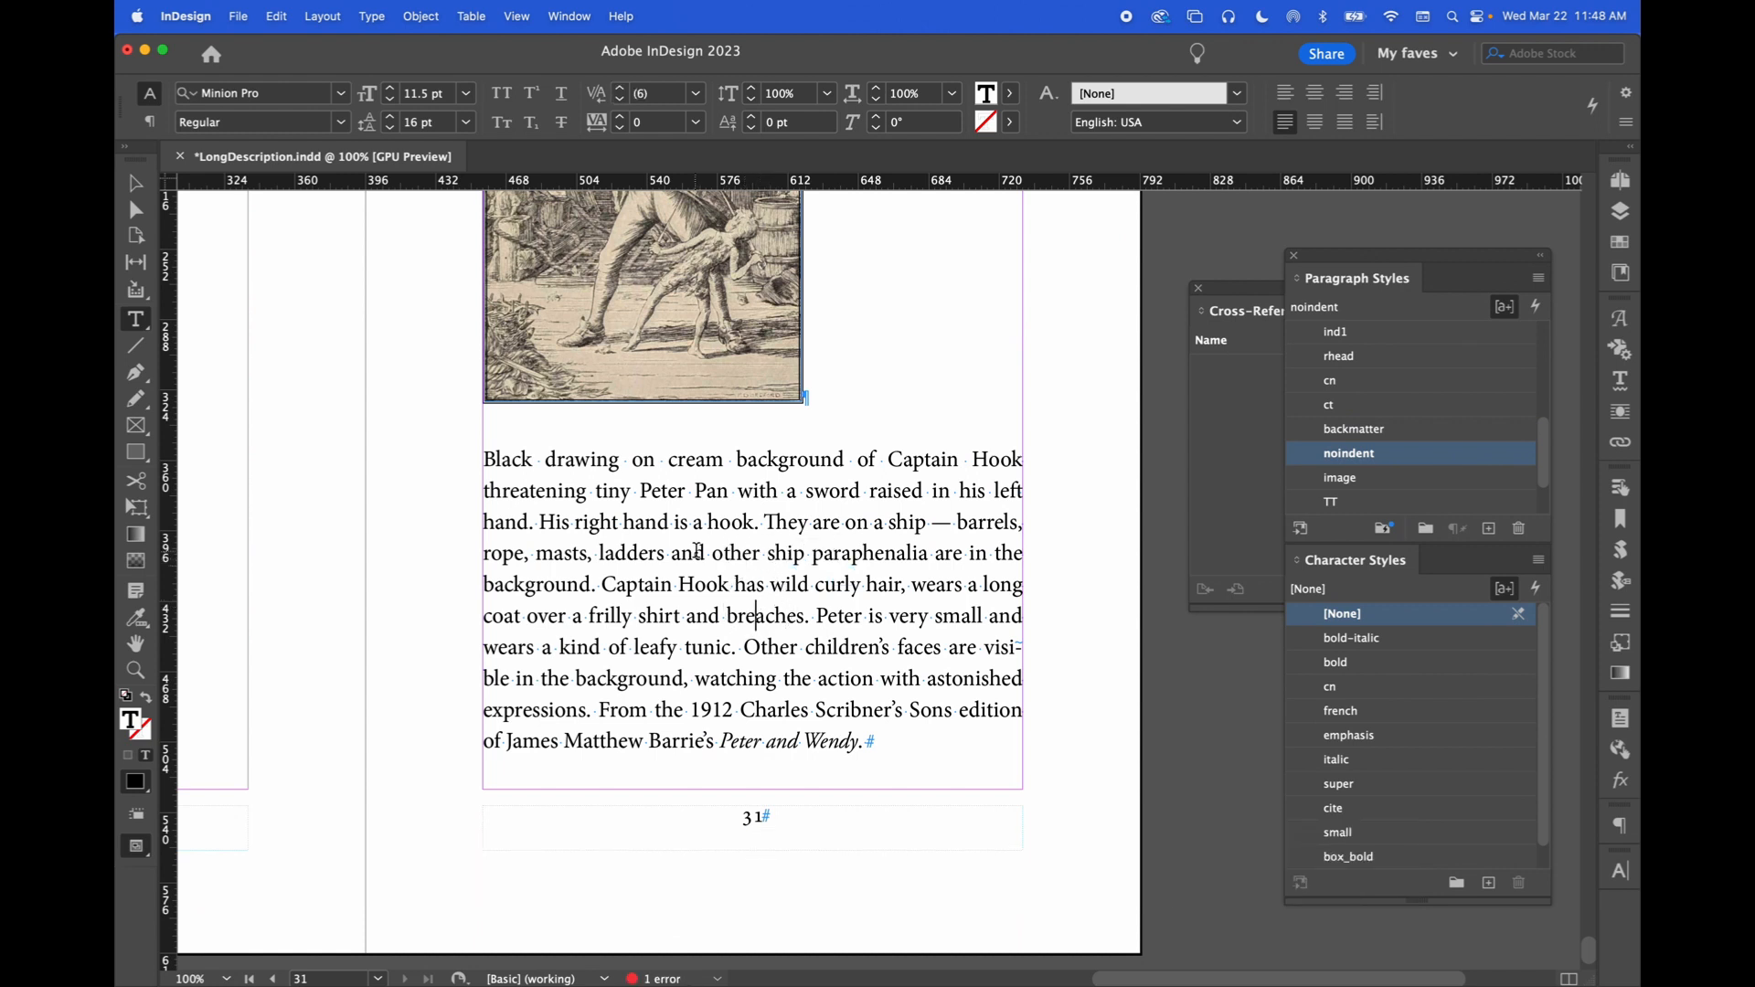
Append 'Link back to' to the end of the long description on page 31
click(879, 741)
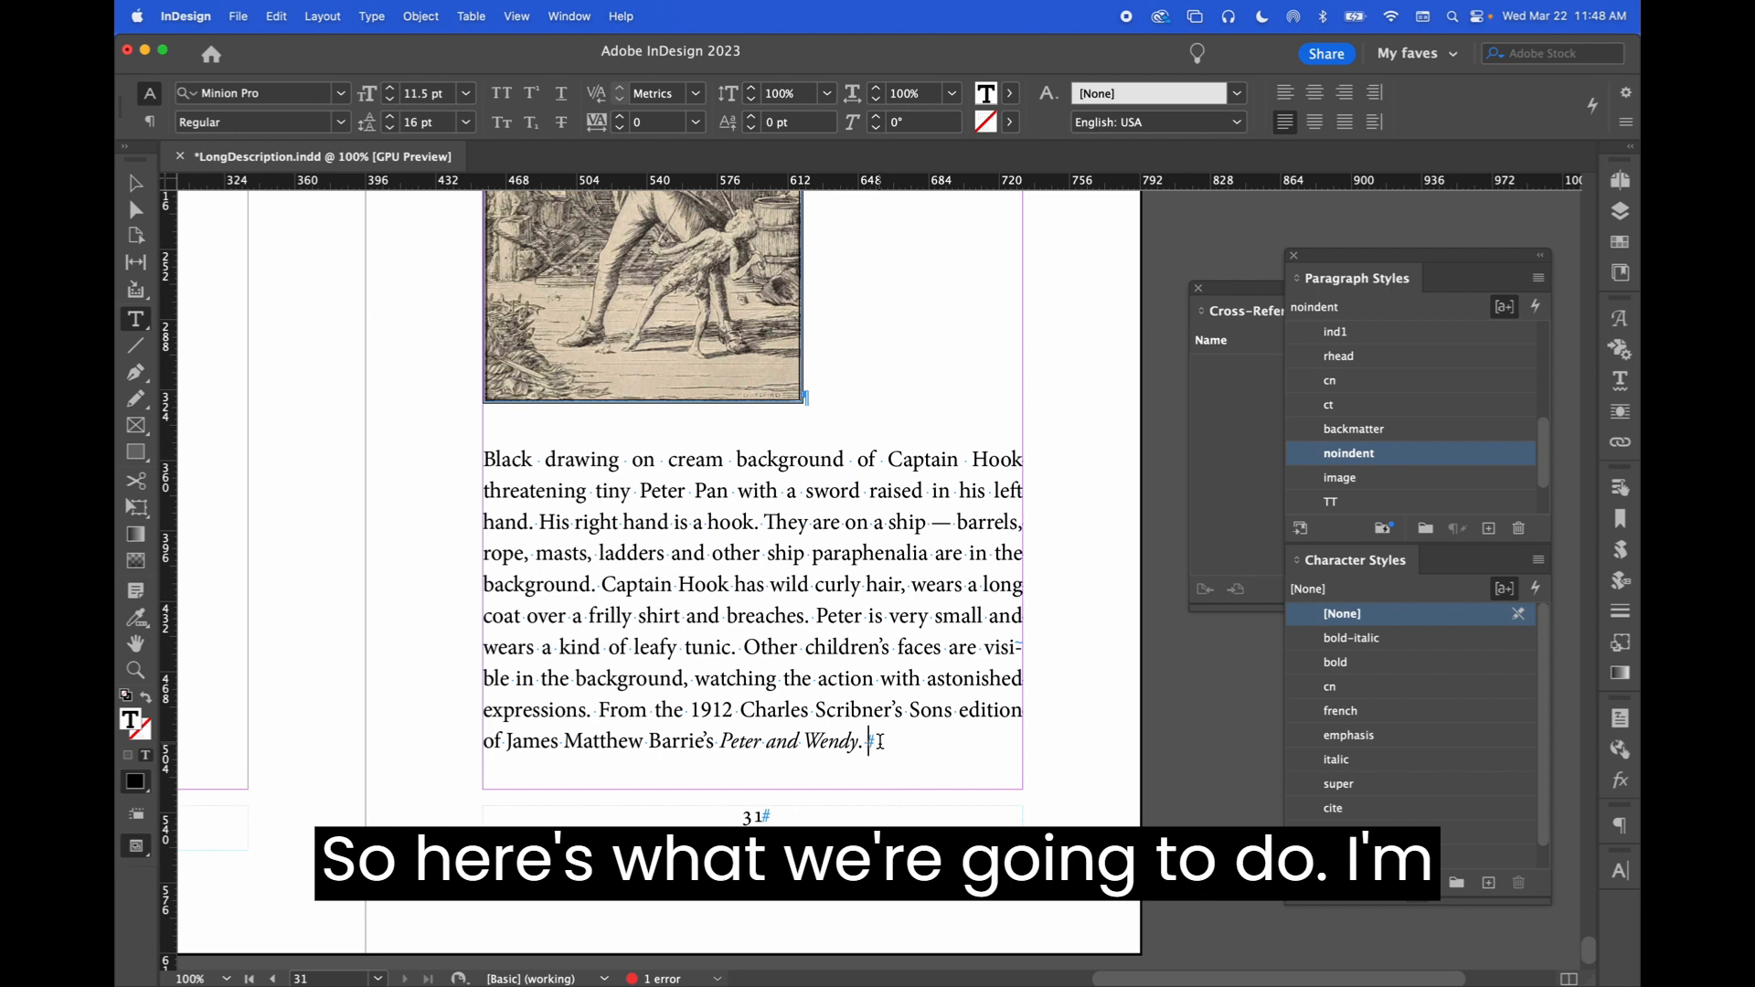
text(Lin)
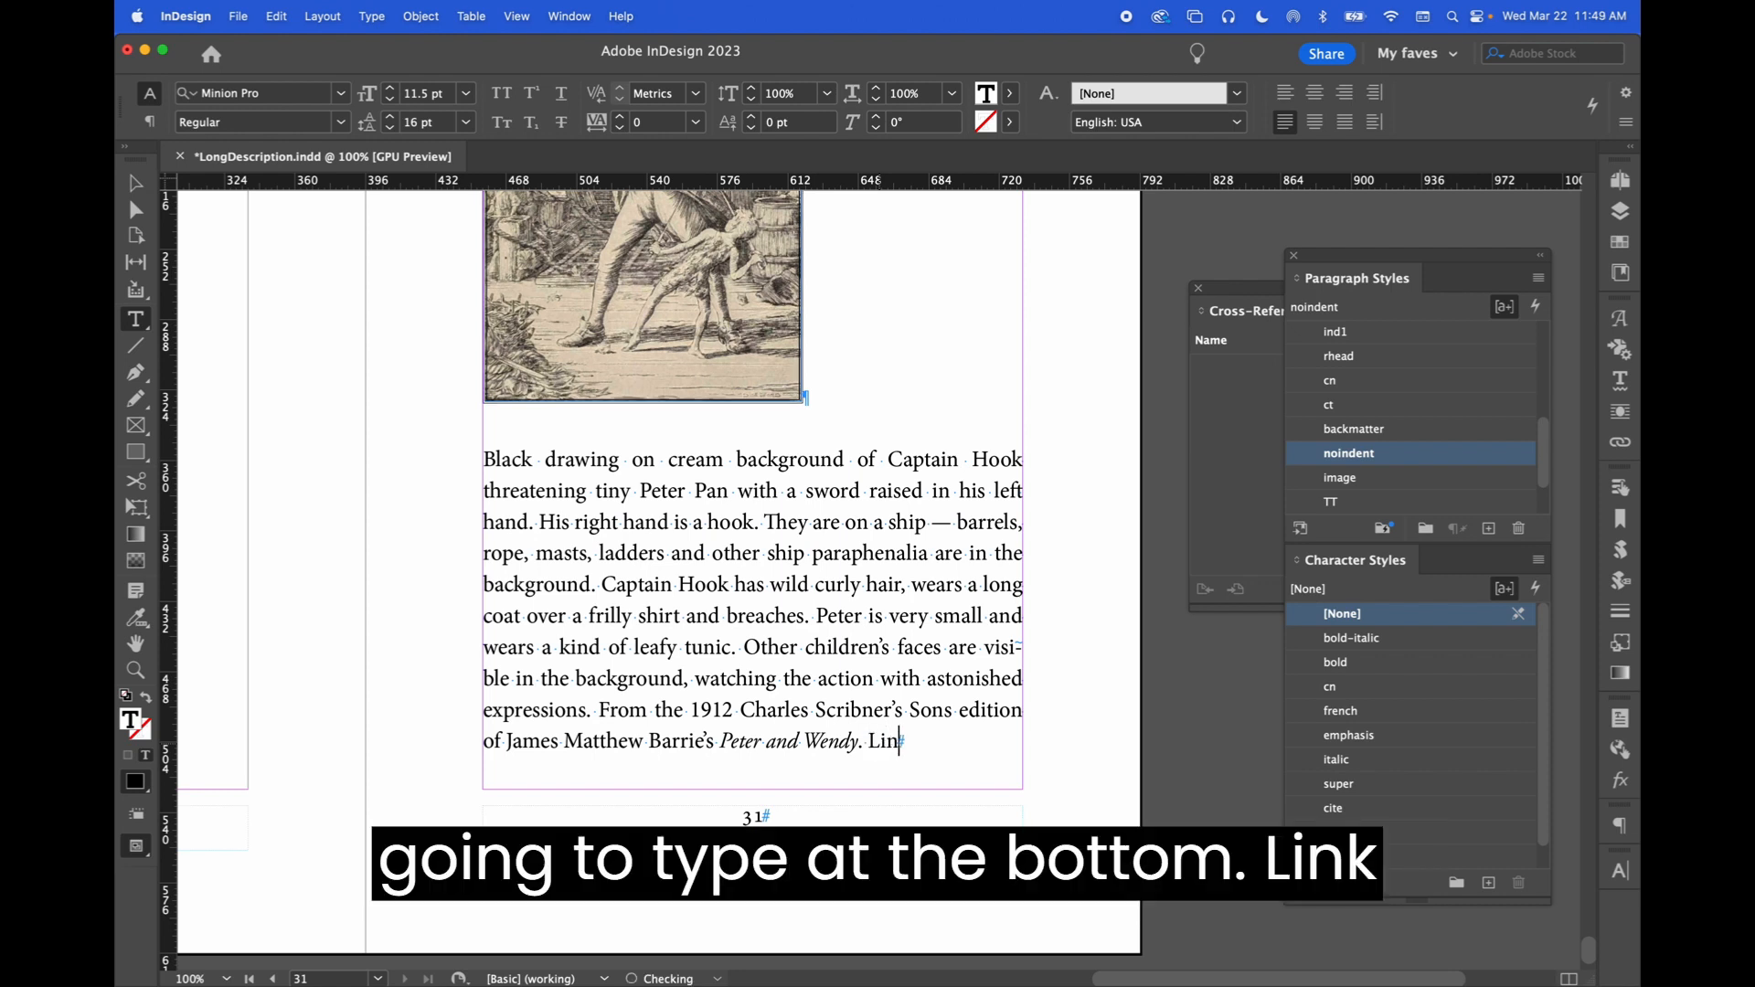
text(k back t)
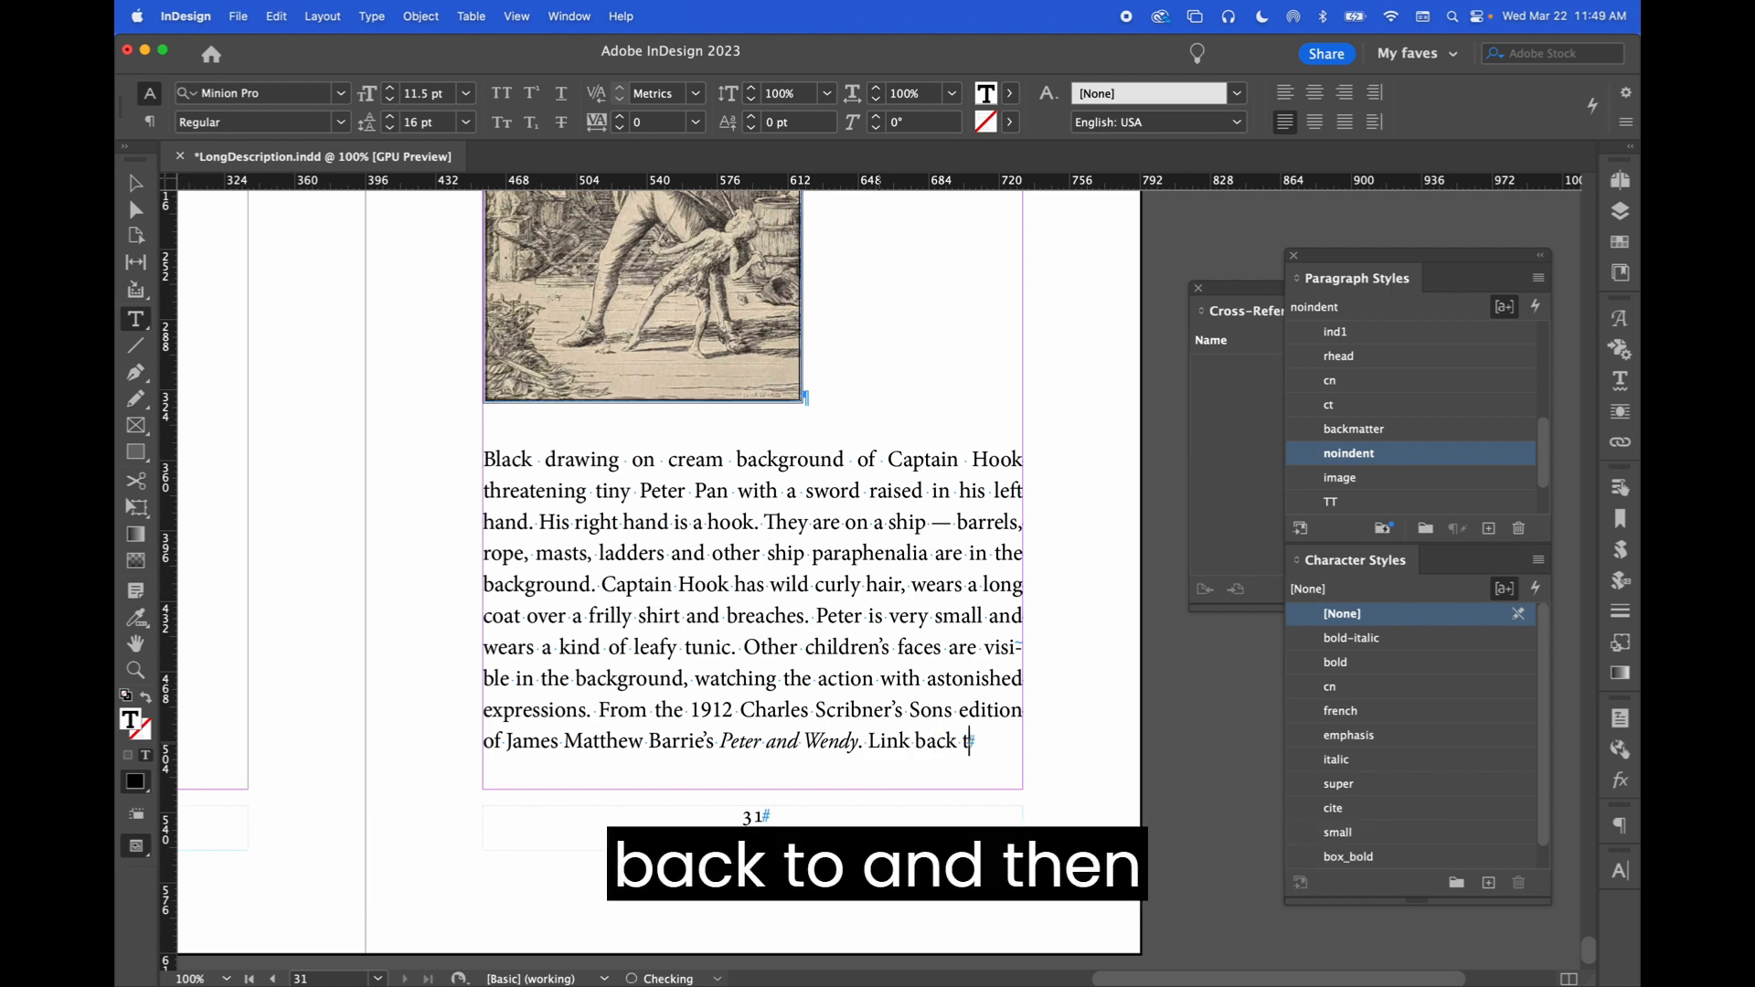
text(o)
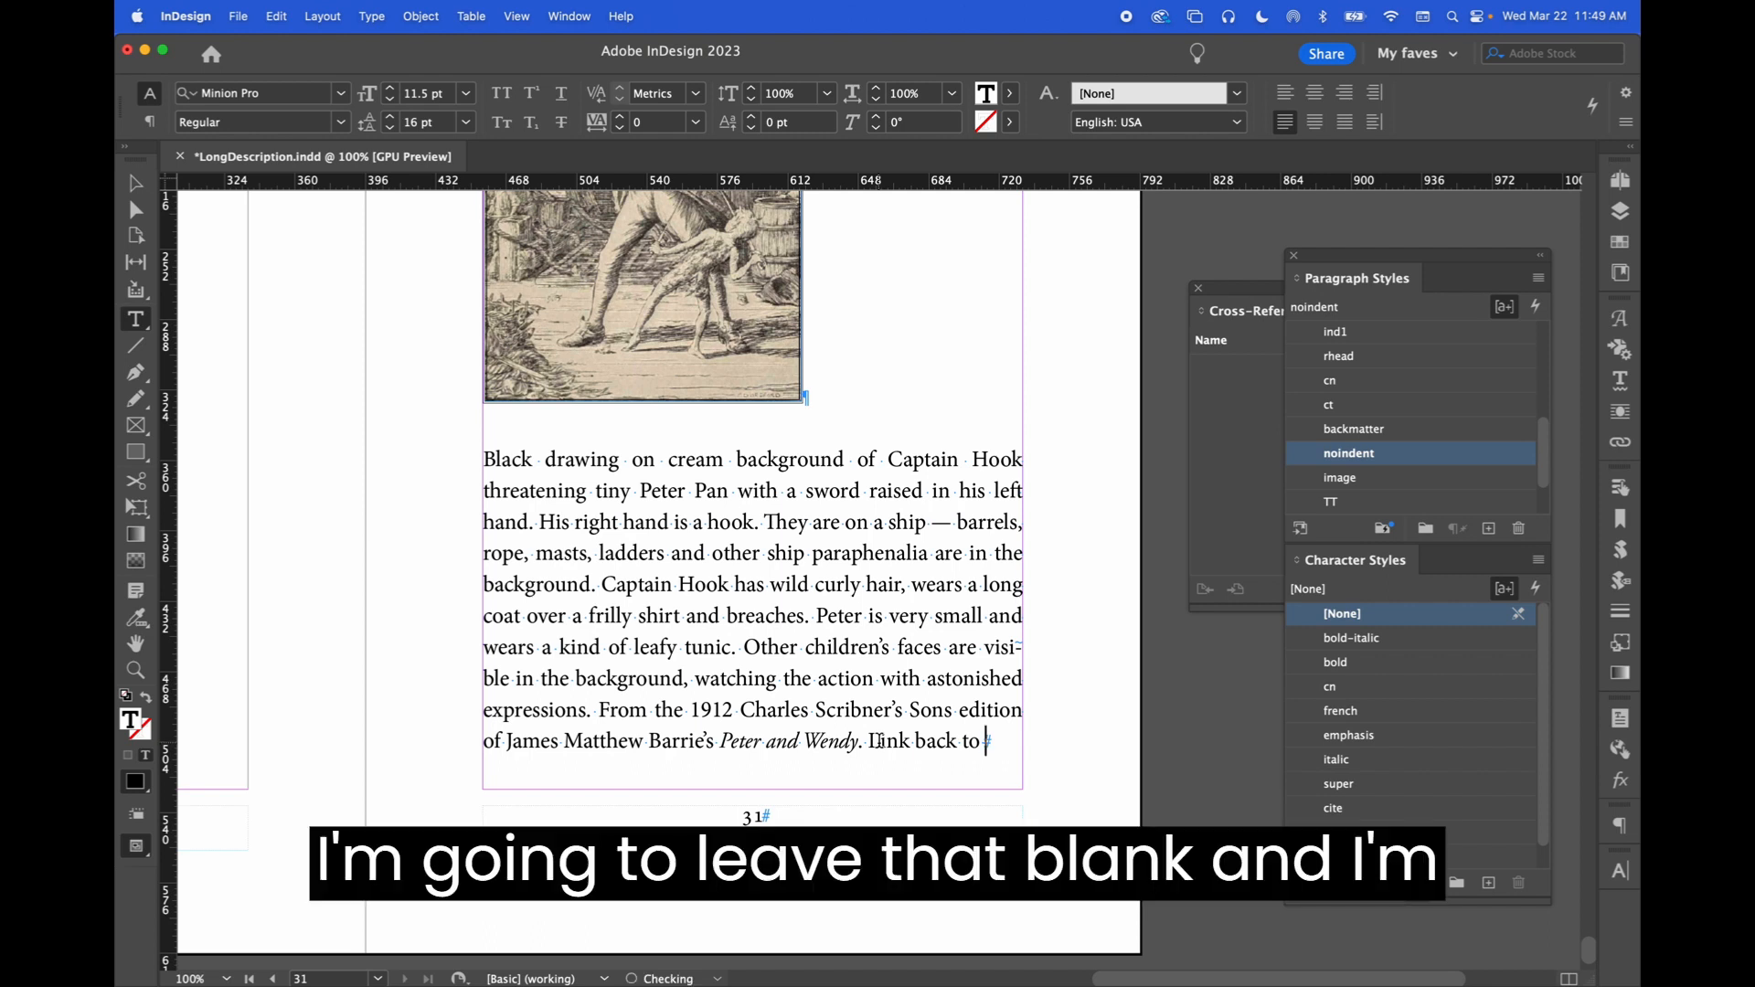
click(383, 9)
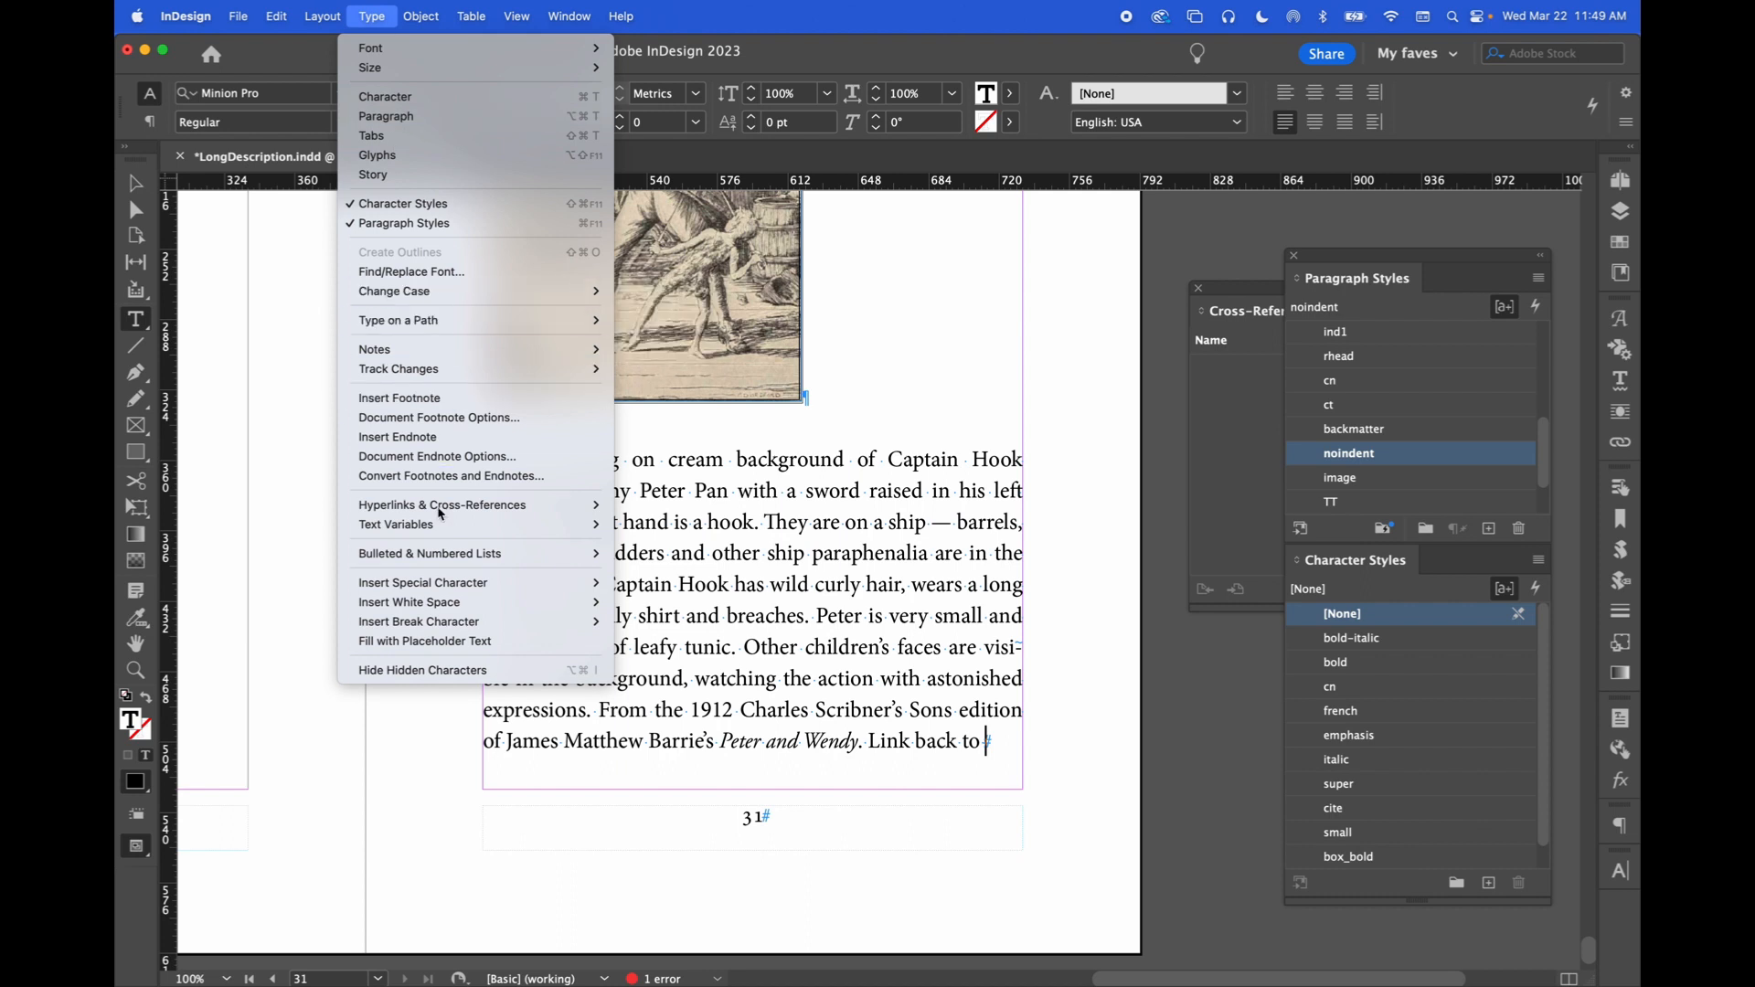
mouse_move(447, 512)
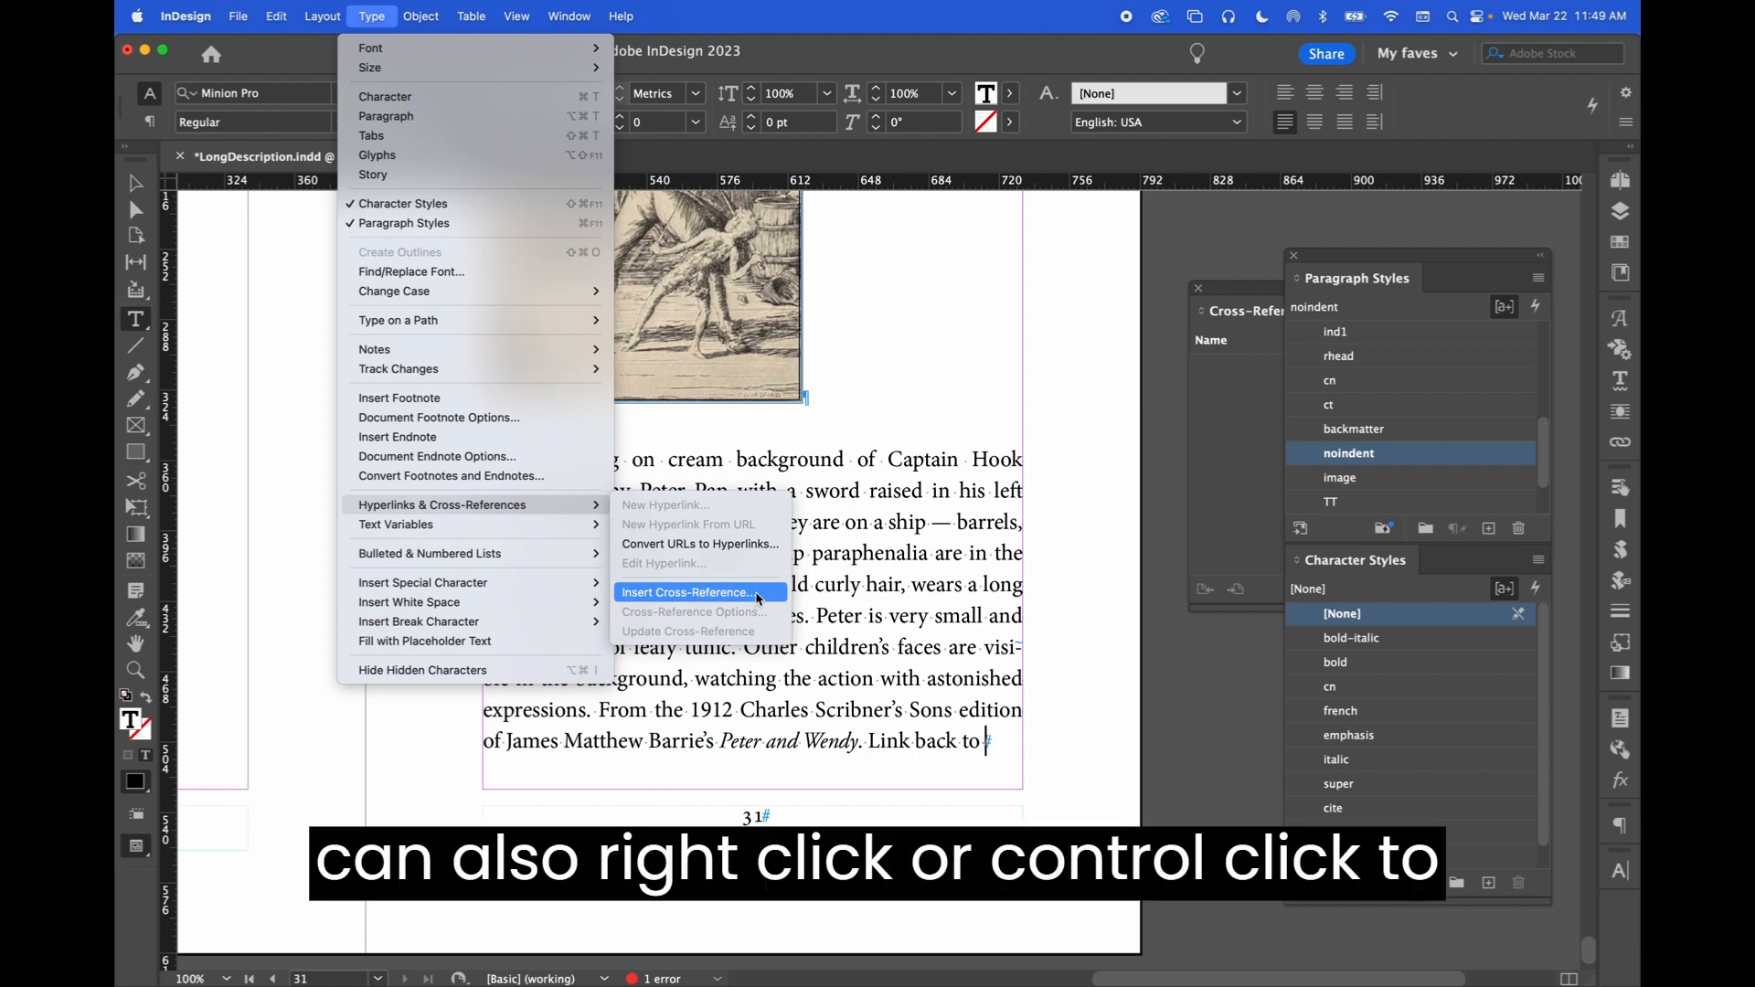
click(985, 739)
ctrl+click(987, 739)
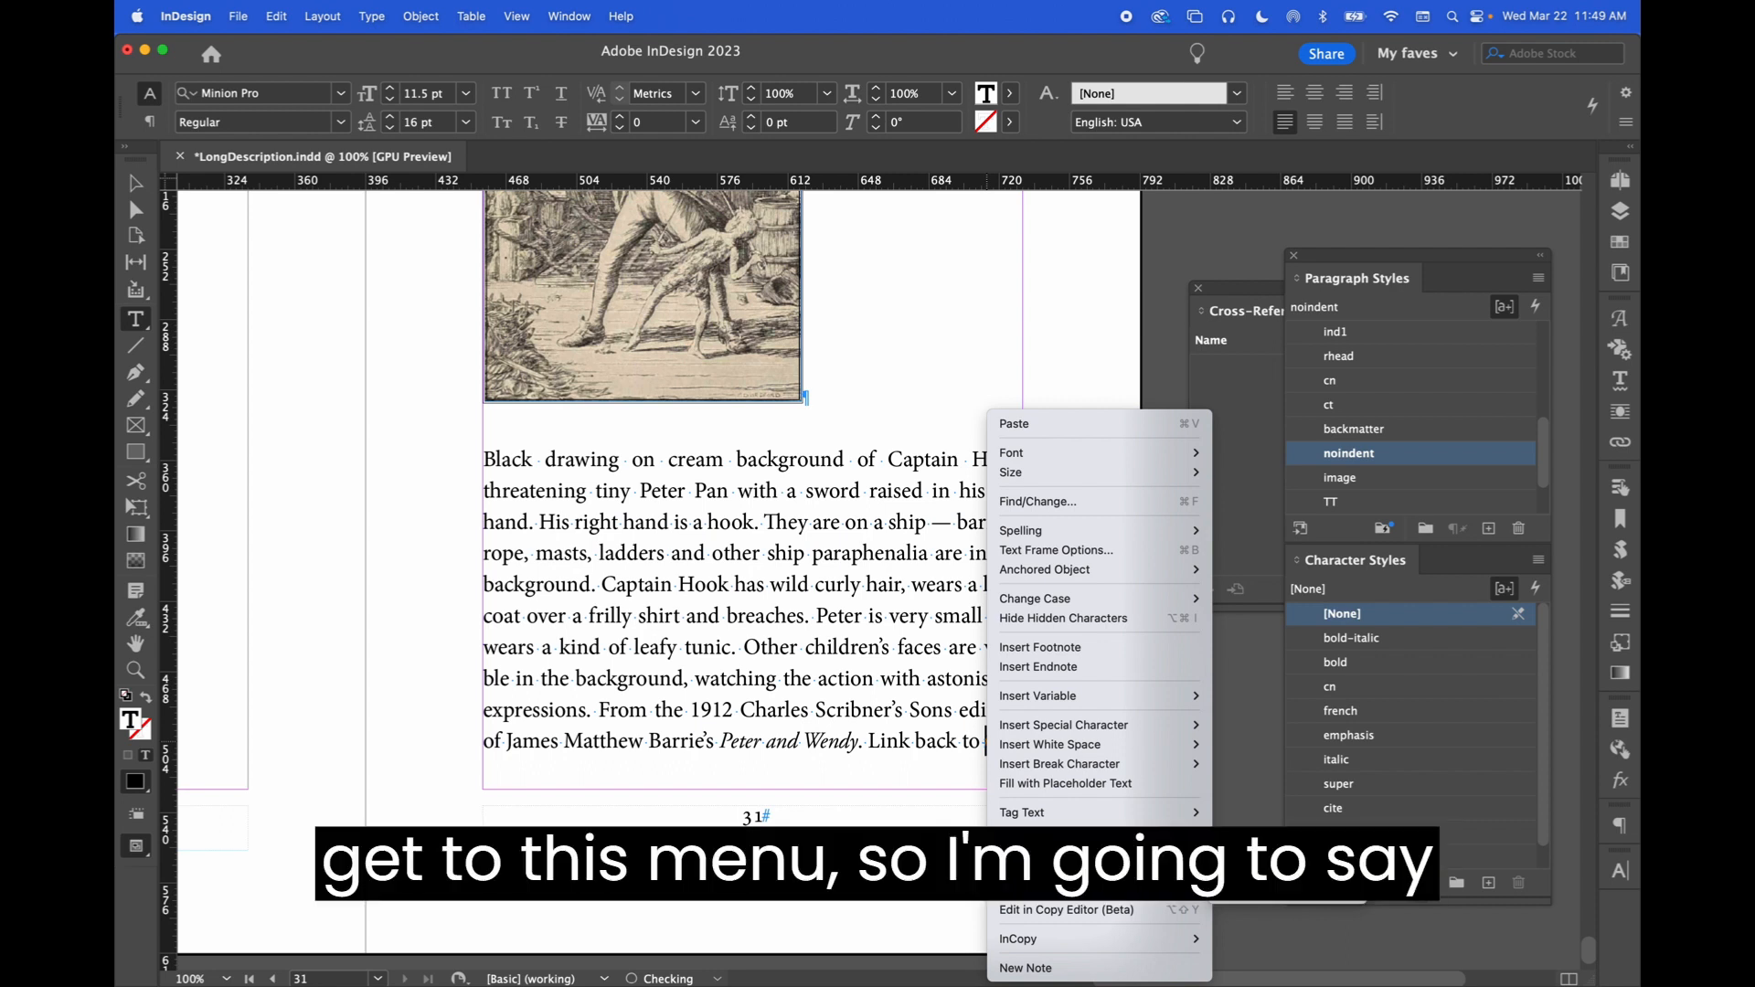
Start a cross-reference targeting the caption paragraph 'Illustration 1' and edit its Full Paragraph format
click(1275, 862)
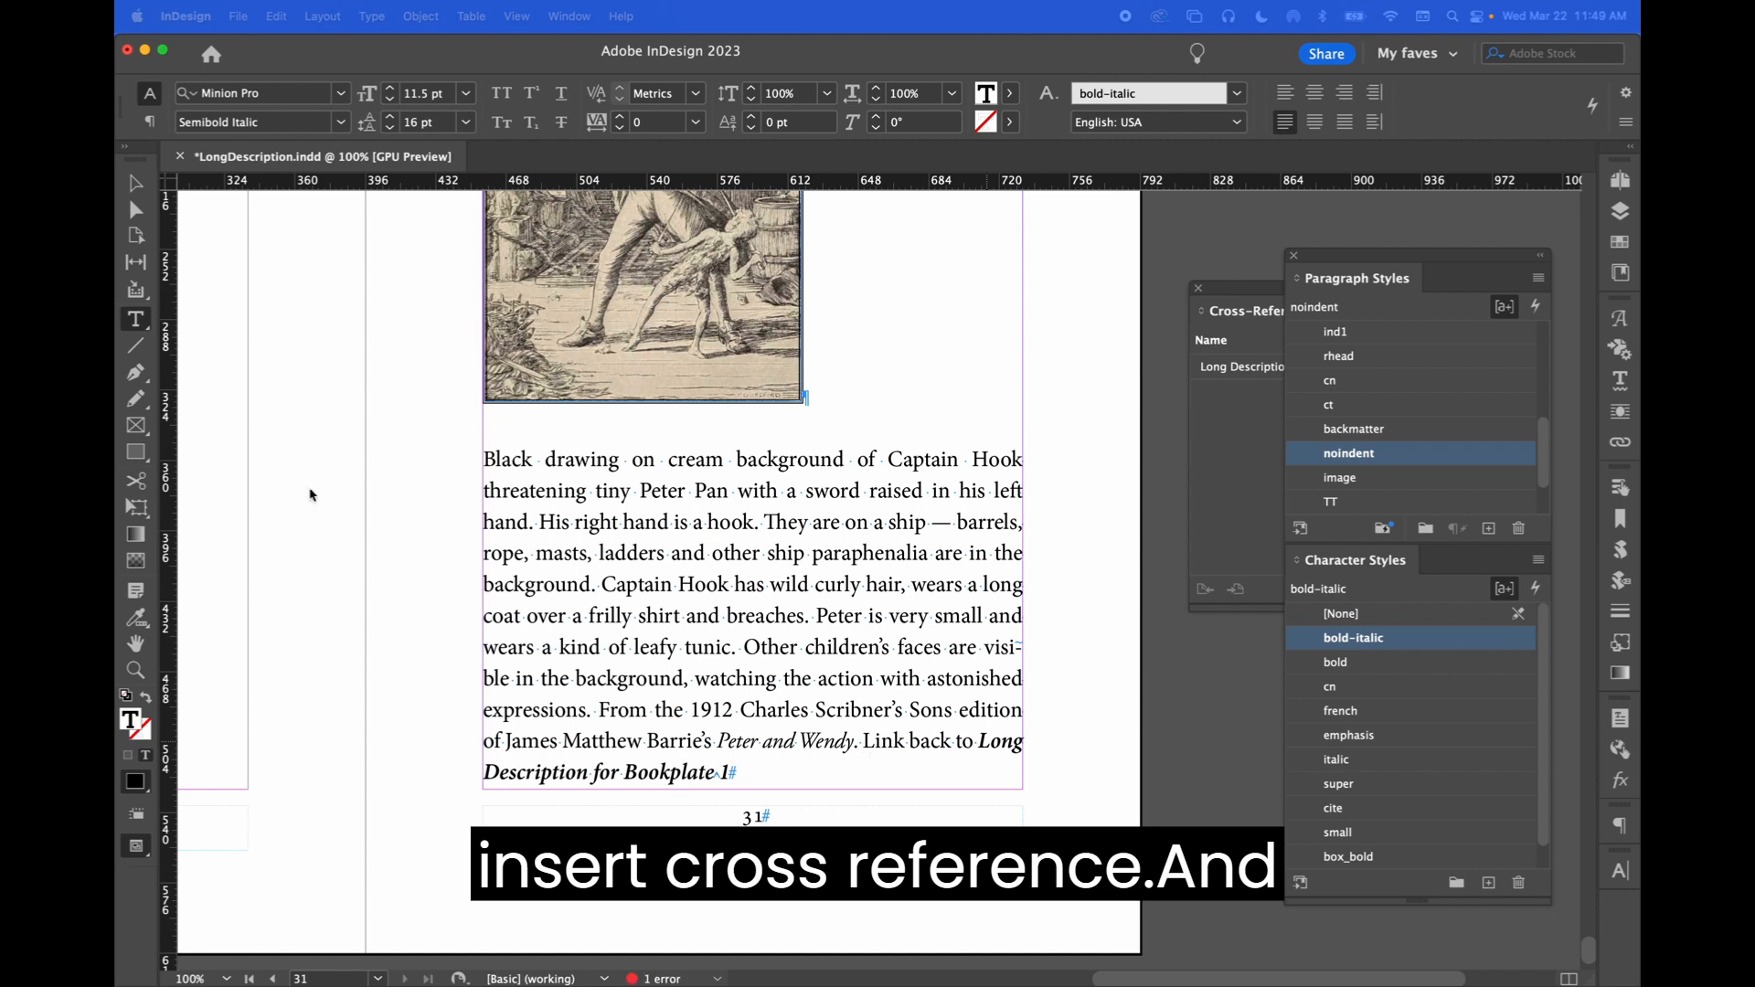
drag(1108, 346, 912, 222)
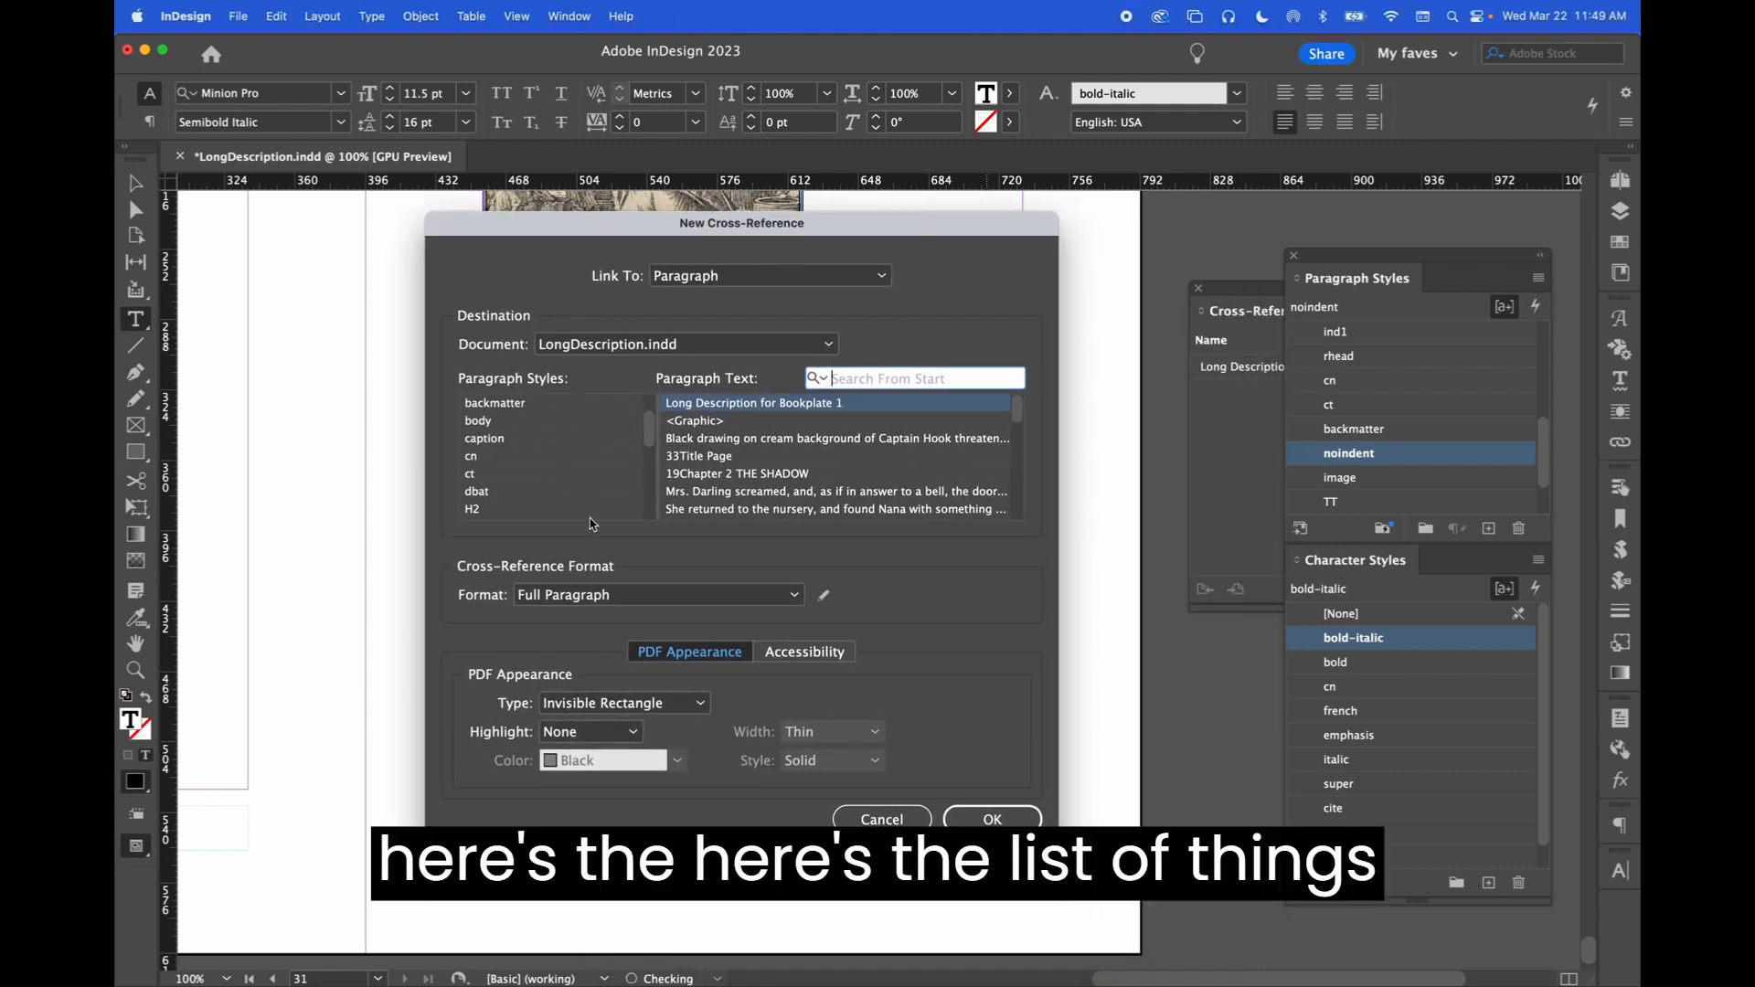
scroll(555, 457, up, 3)
scroll(539, 442, down, 3)
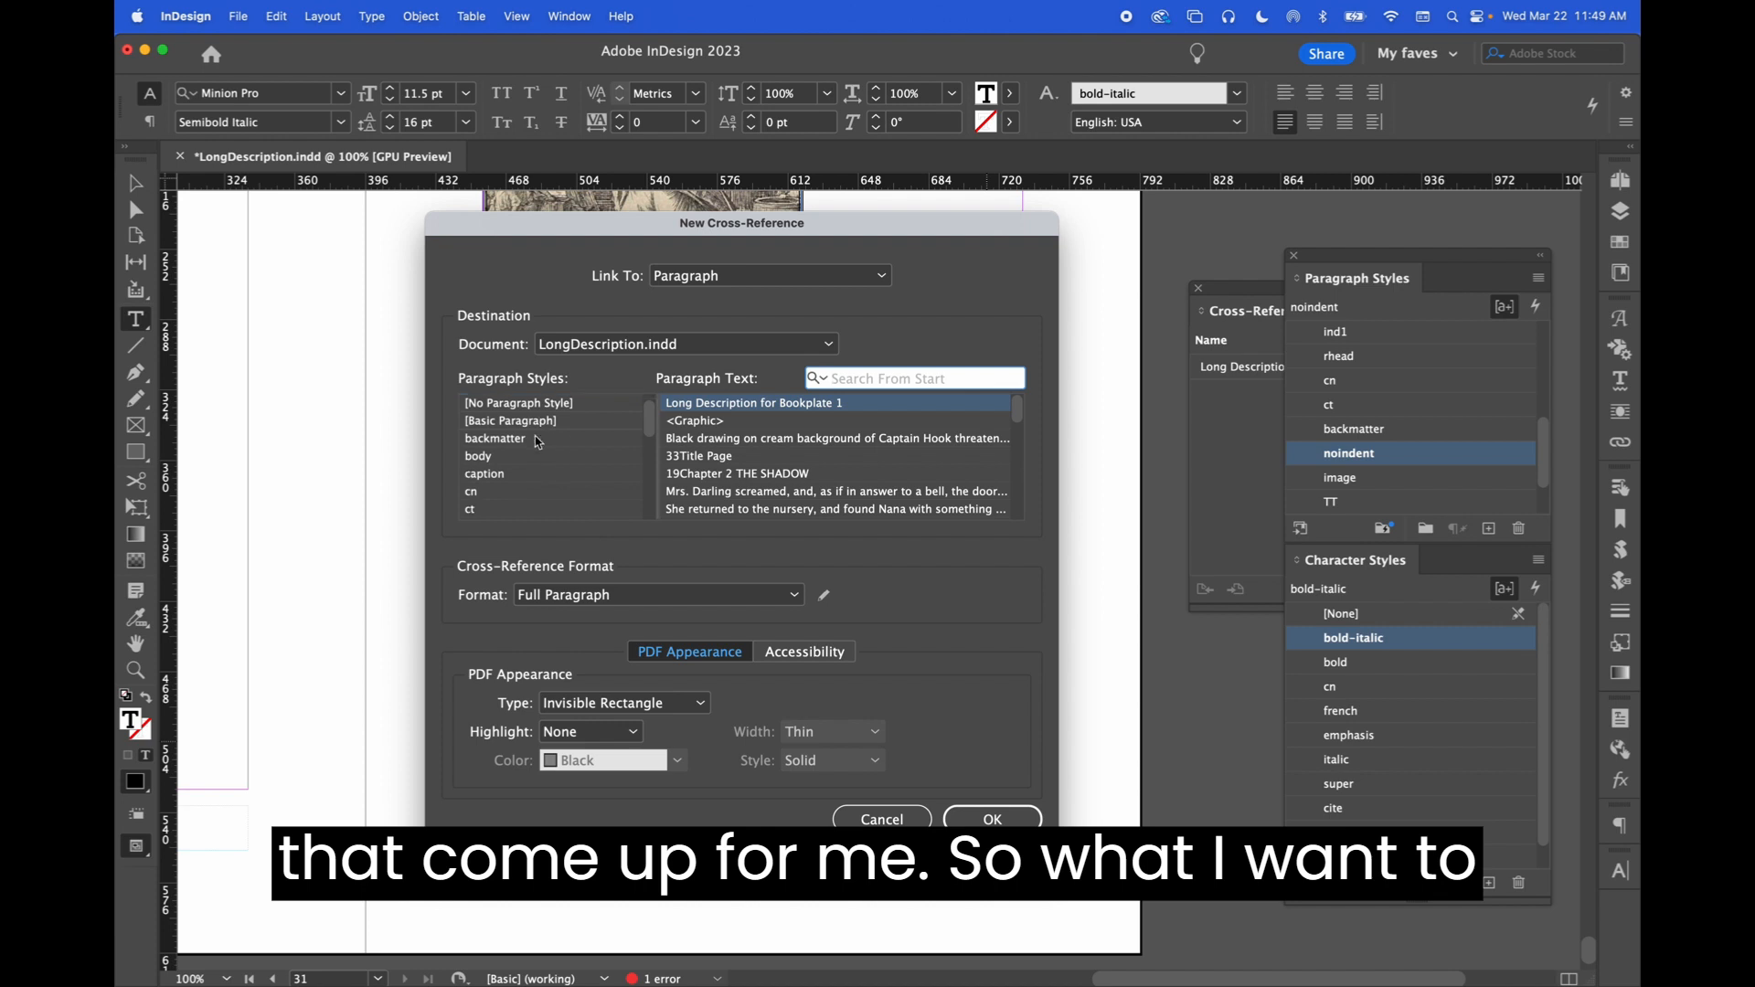
click(507, 441)
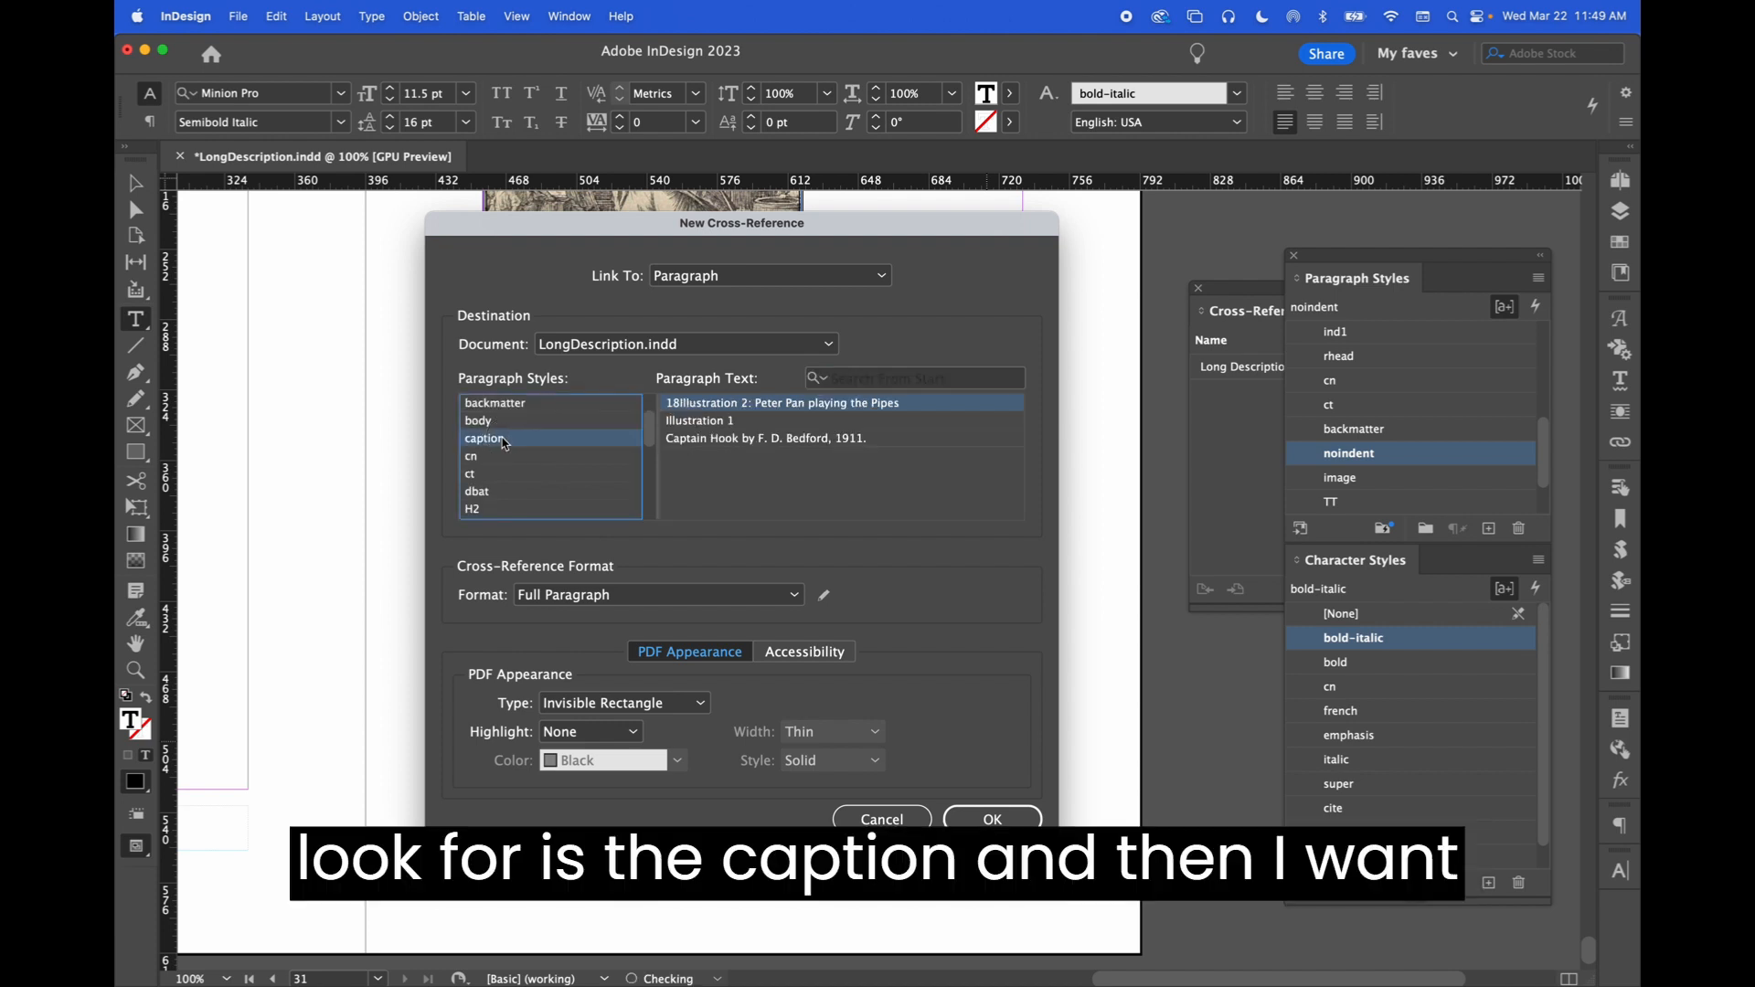
click(709, 424)
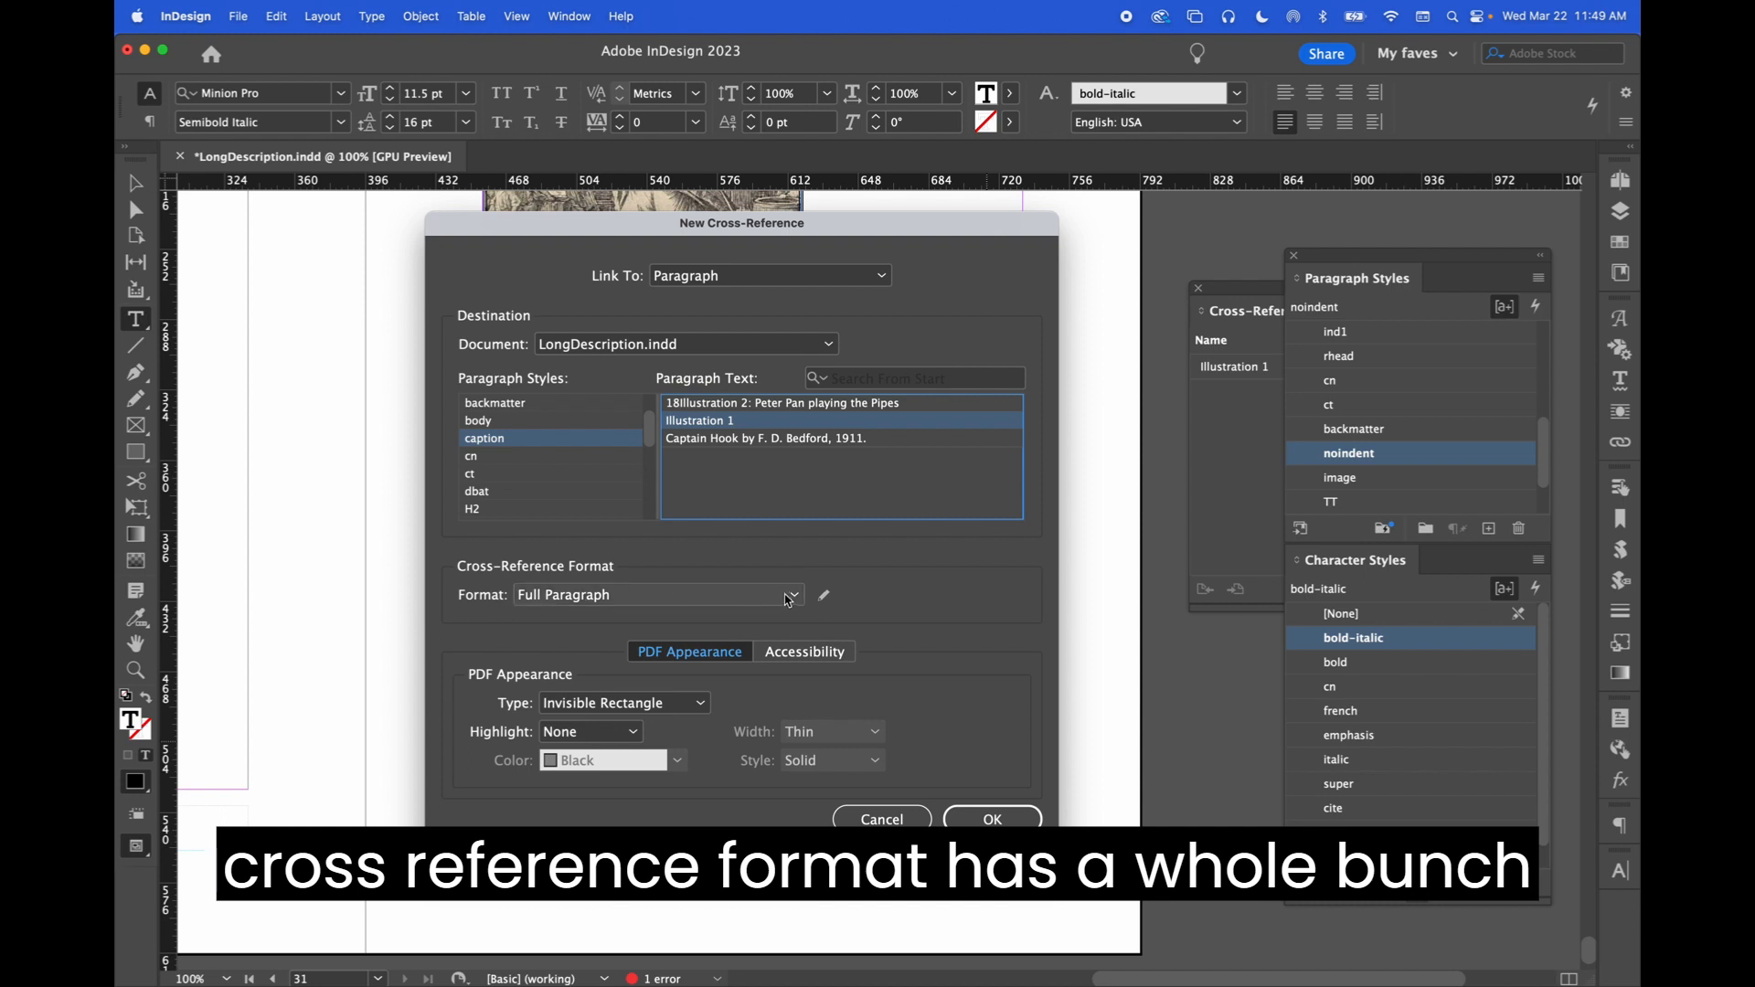
click(824, 595)
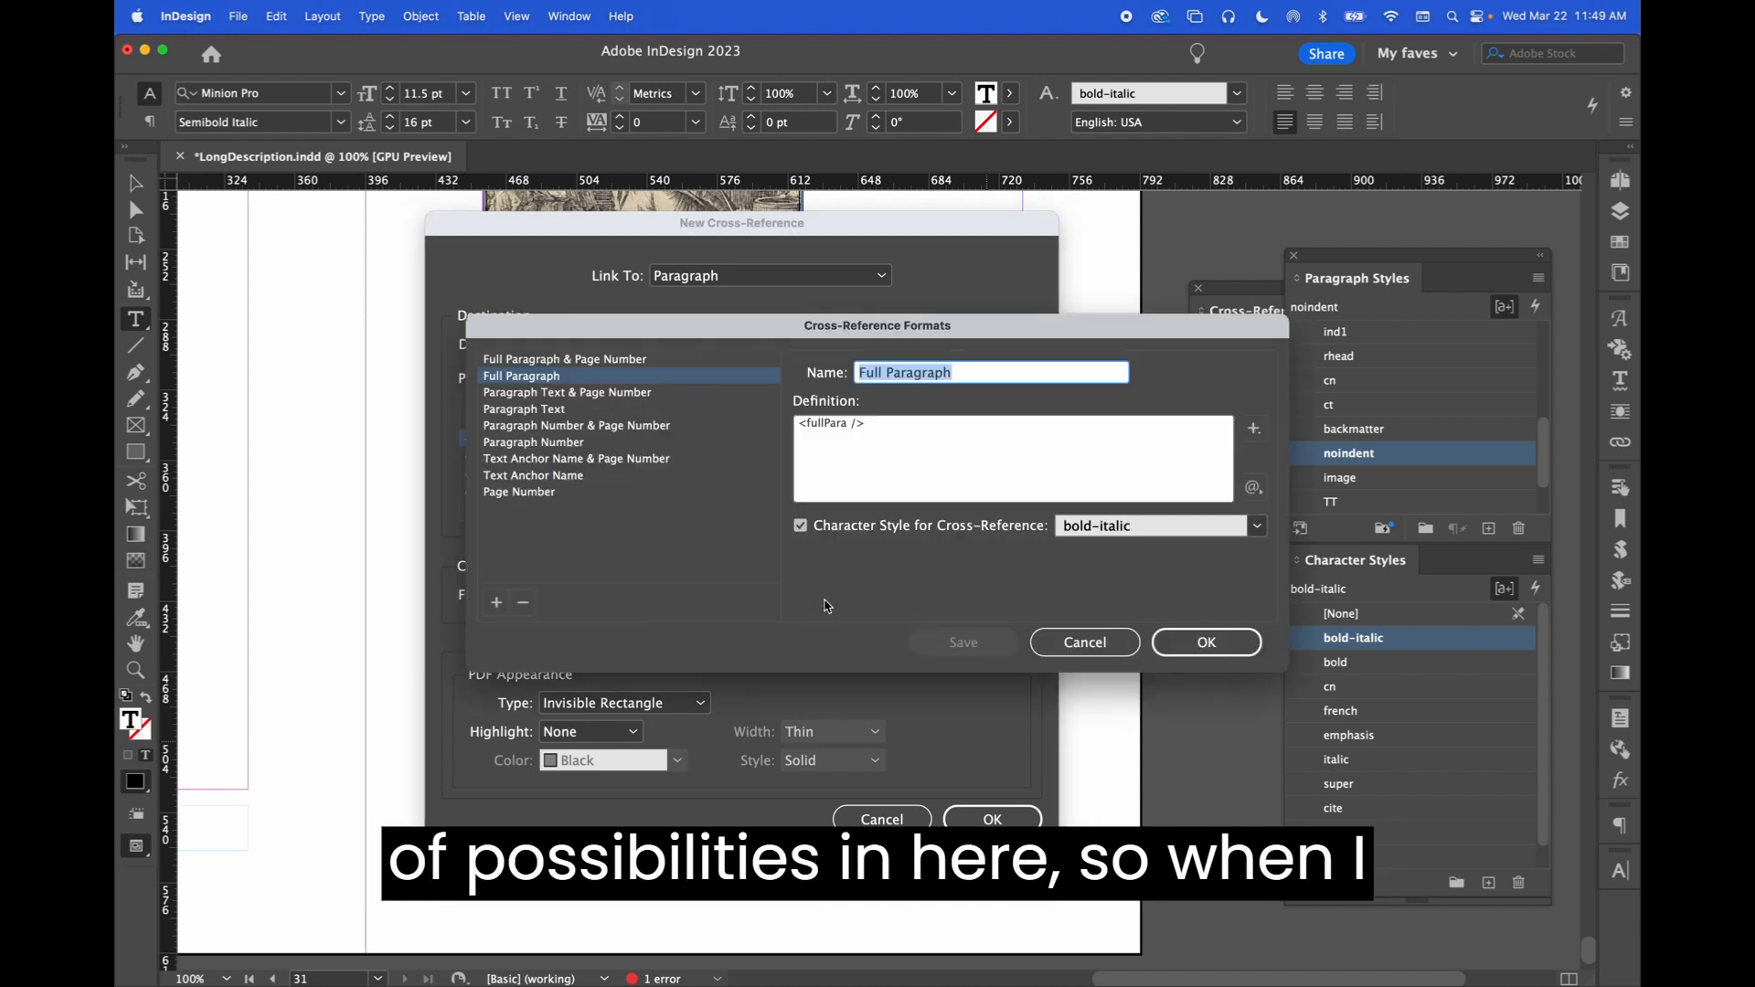
click(624, 361)
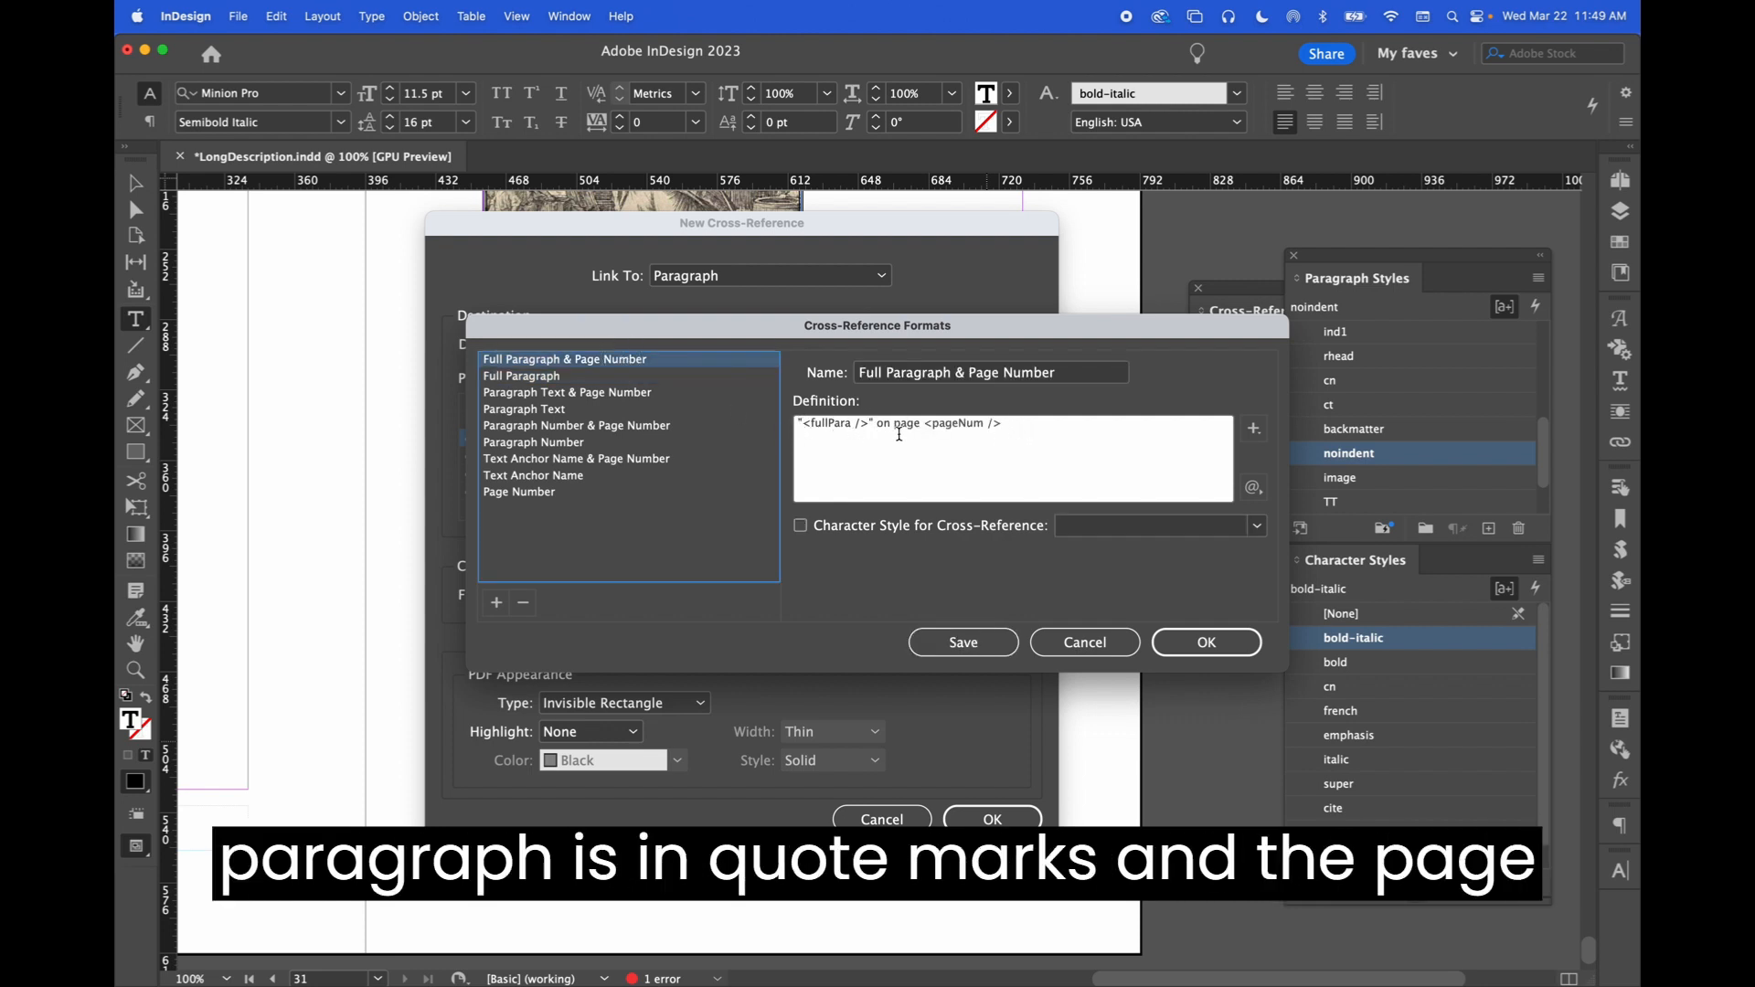
click(1115, 526)
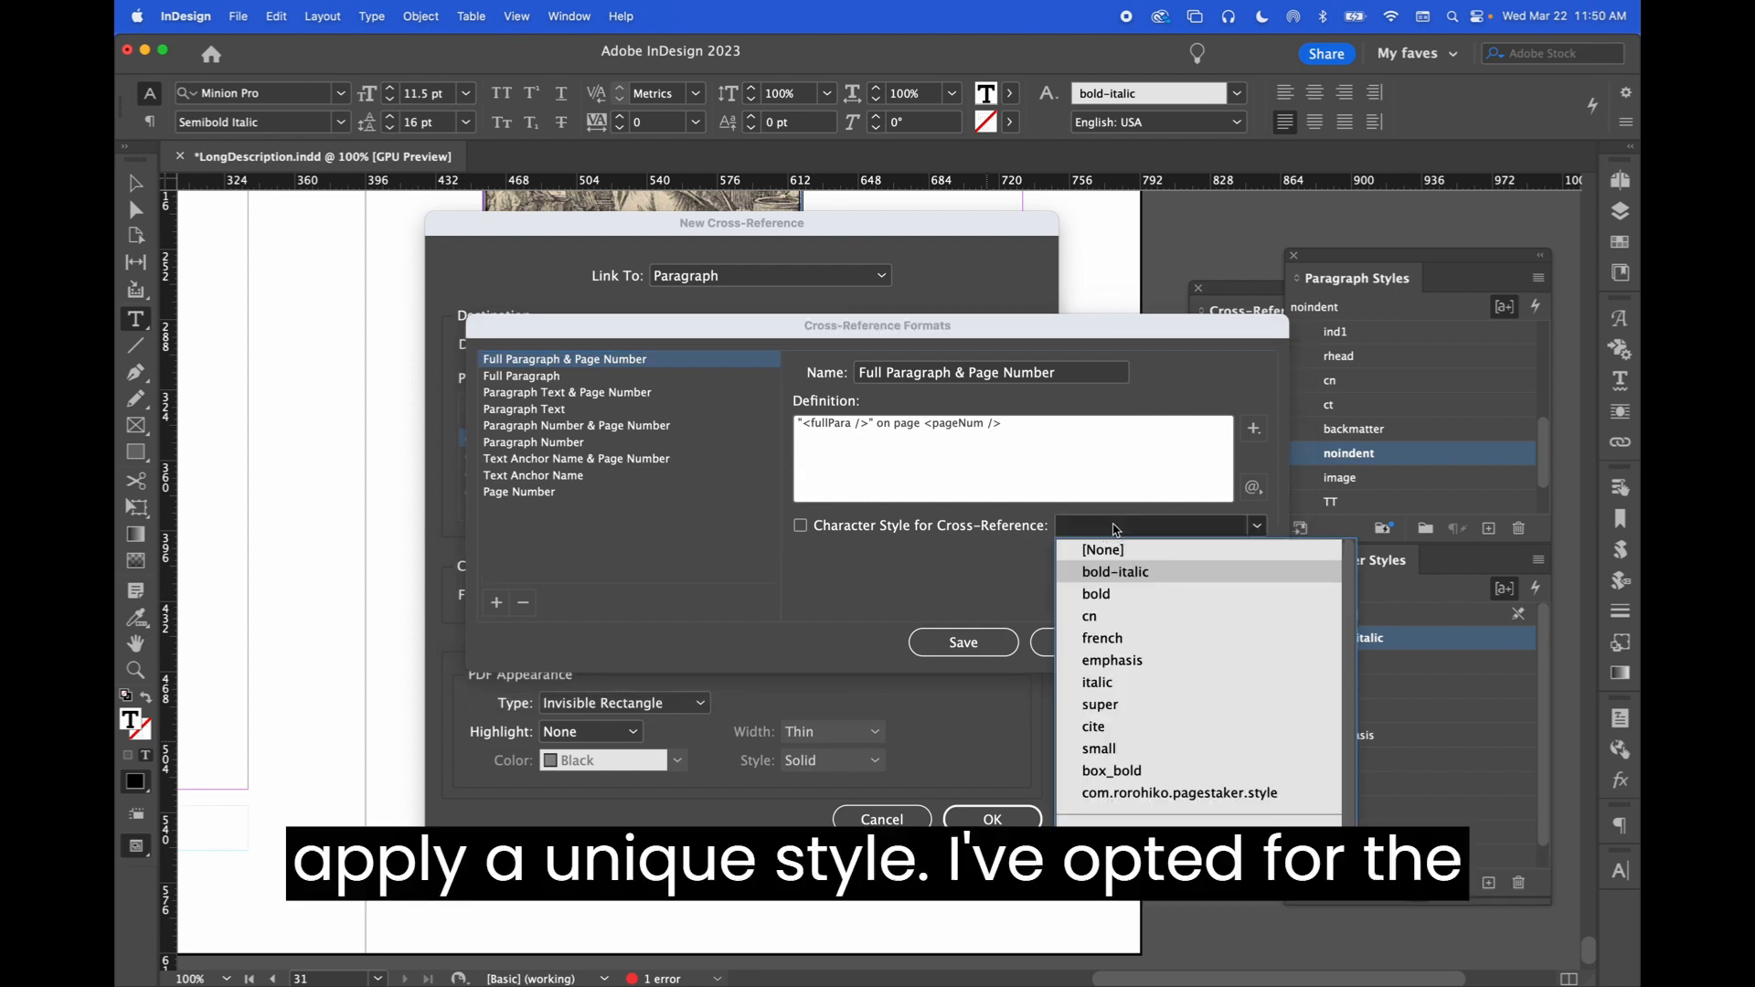
click(806, 551)
click(560, 383)
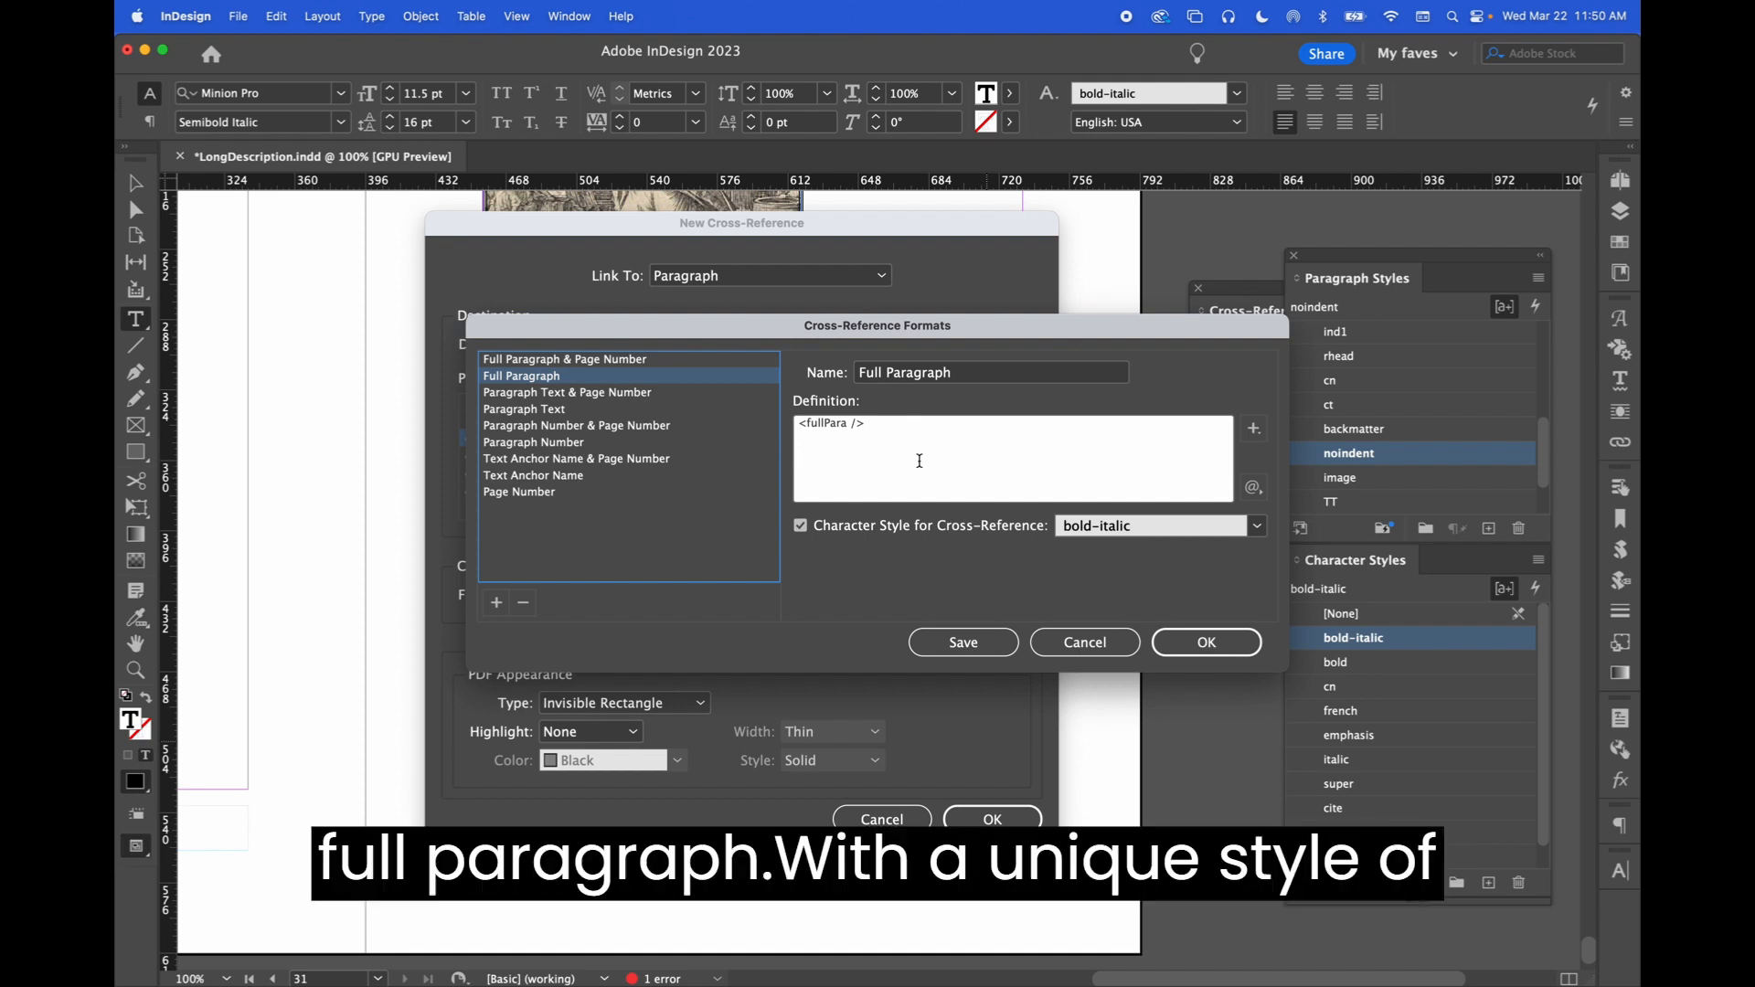
click(1112, 532)
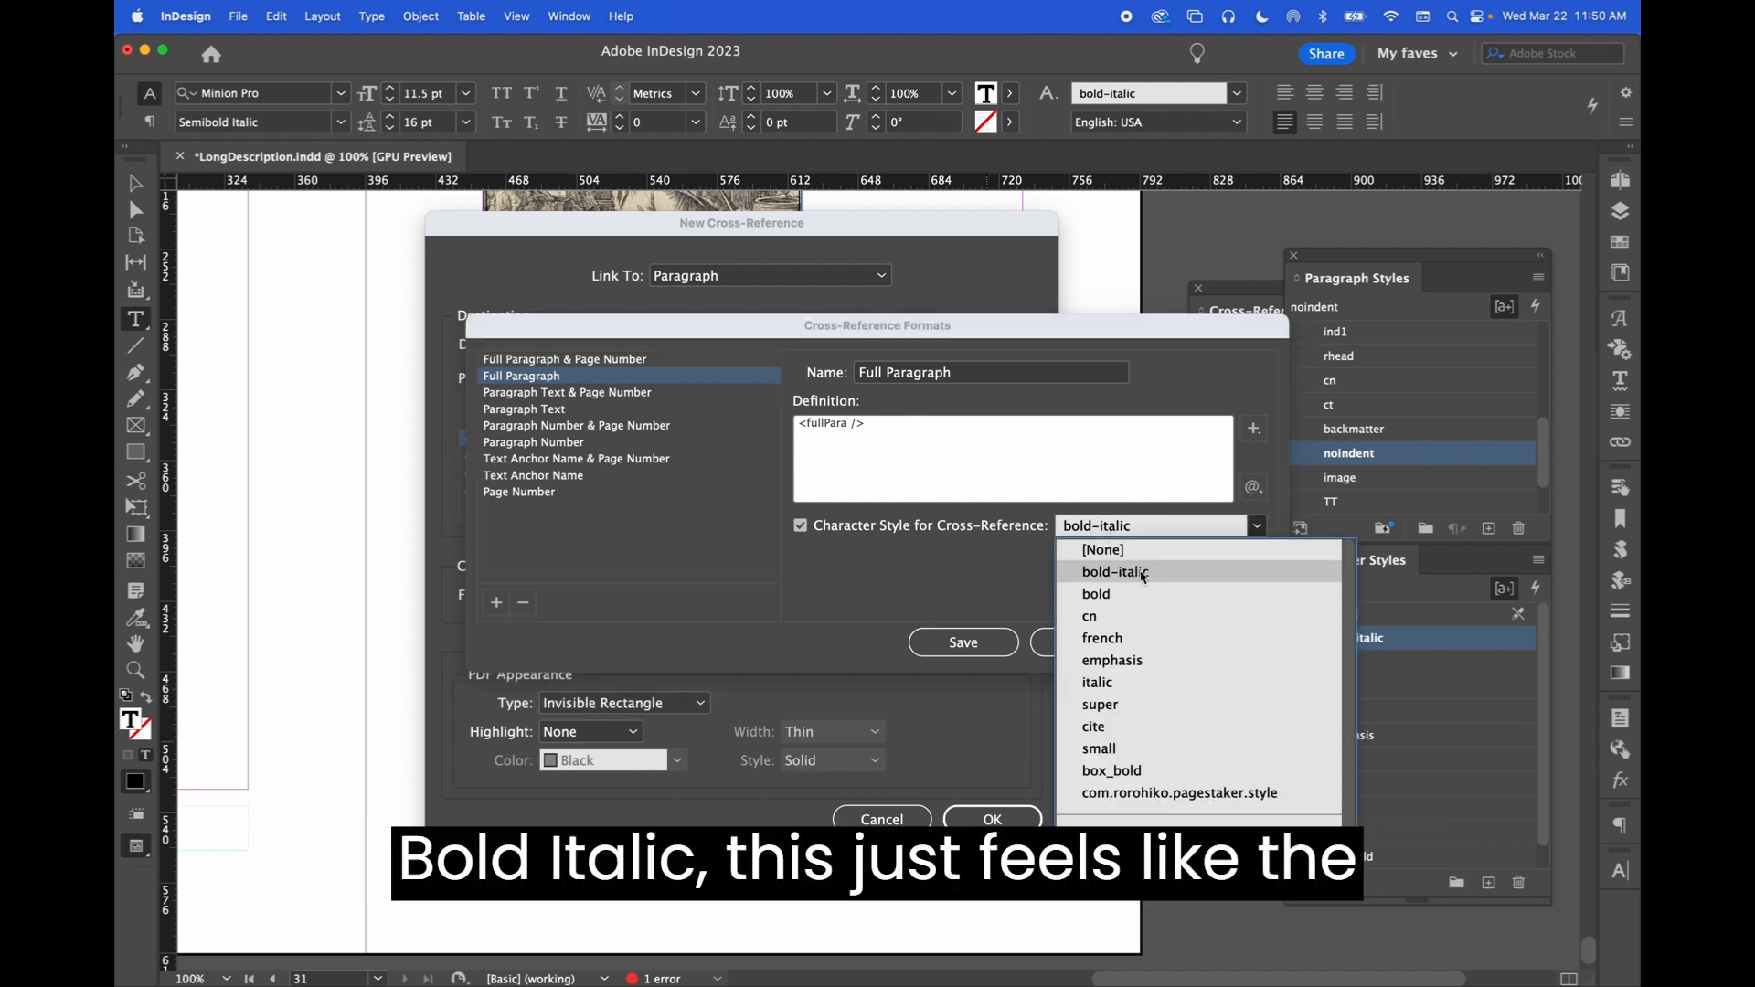
click(951, 579)
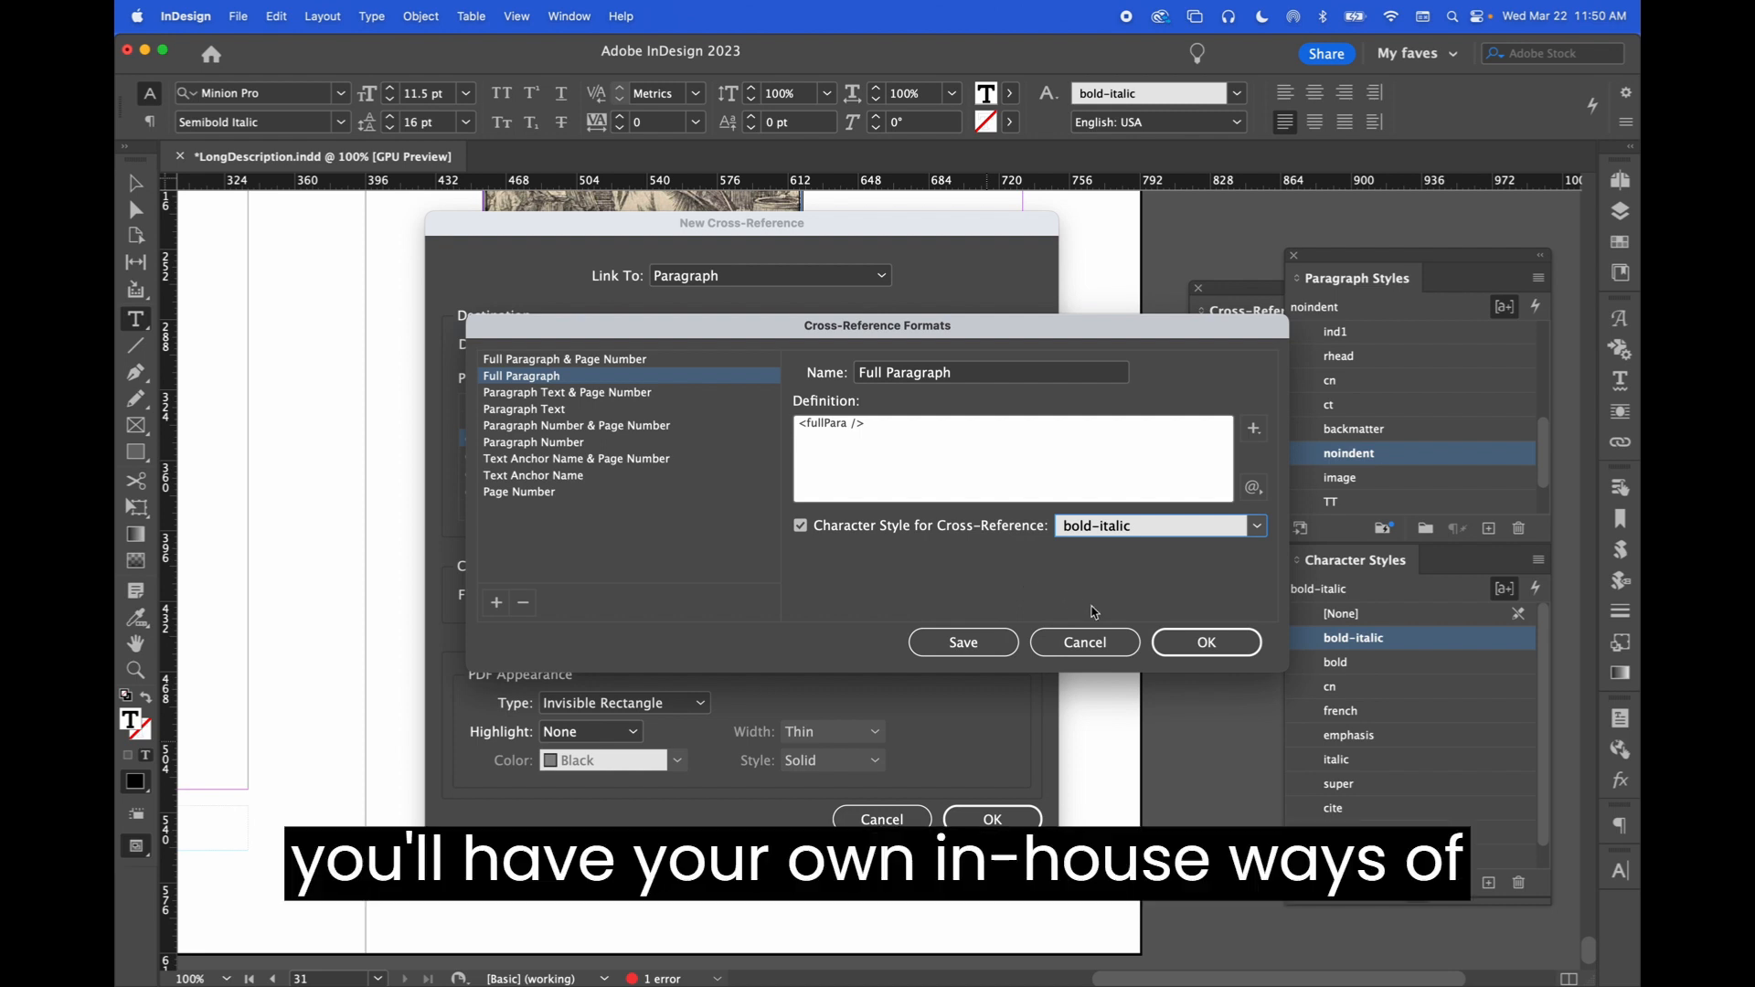
Insert the bold-italic Illustration 1 cross-reference and follow it with a period
click(1203, 642)
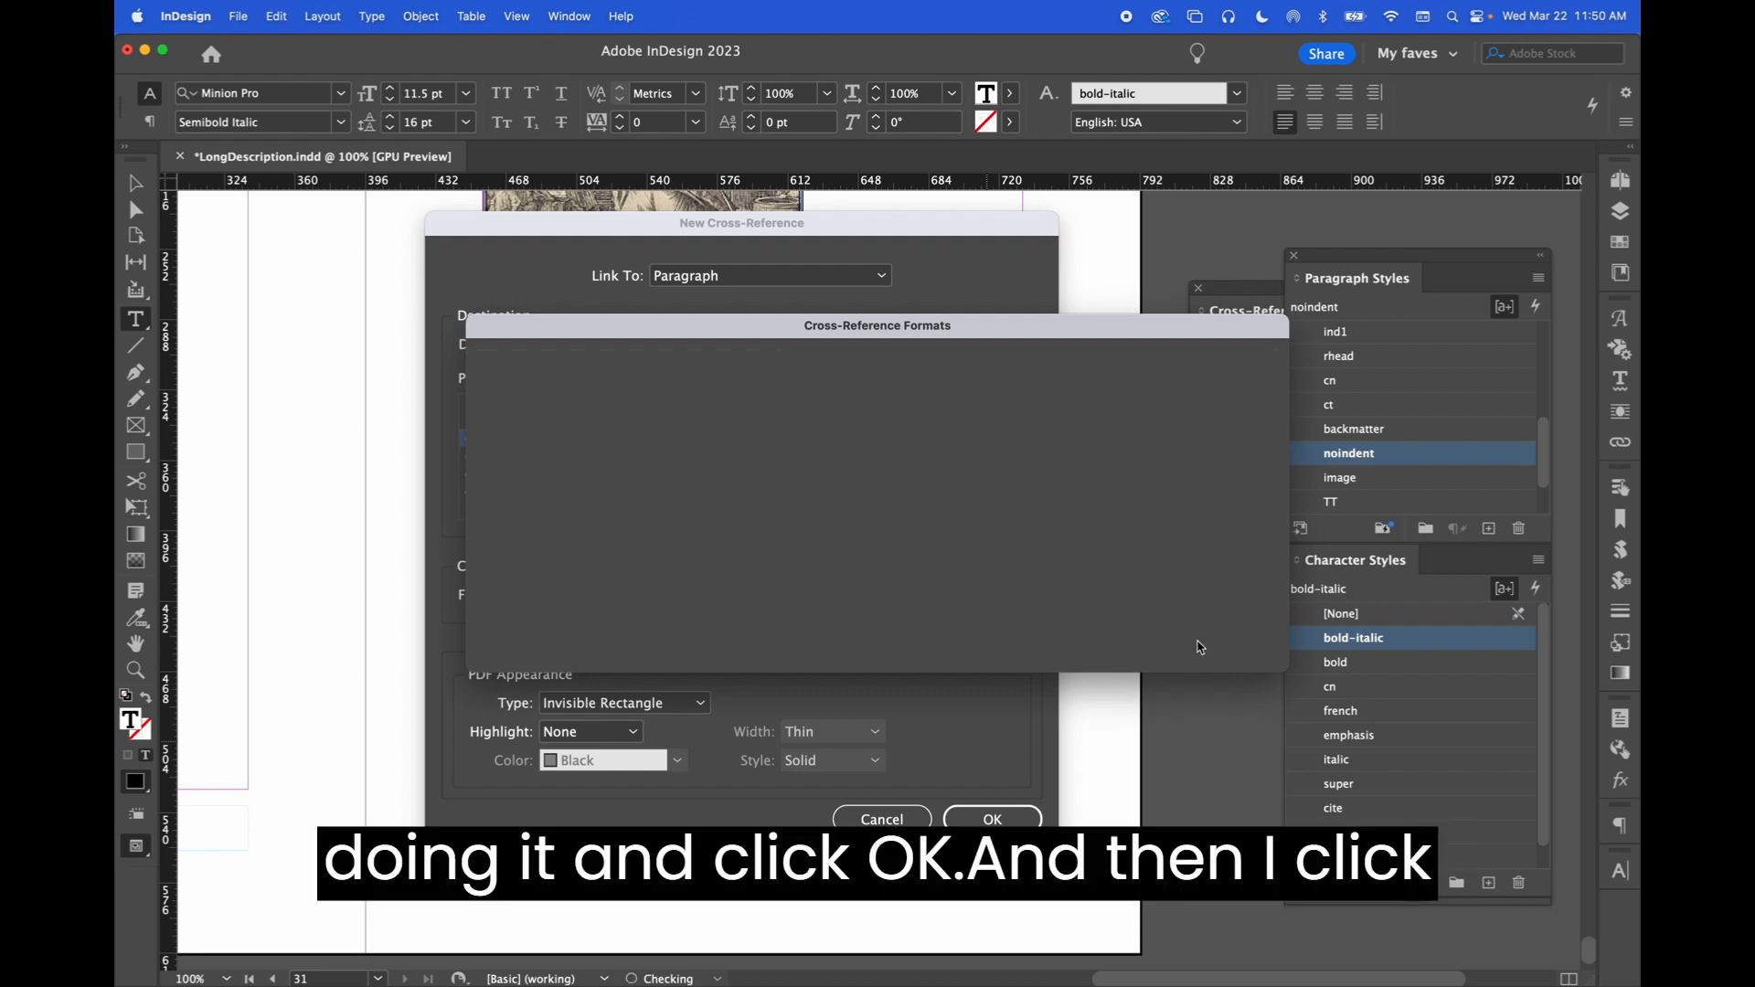
click(980, 820)
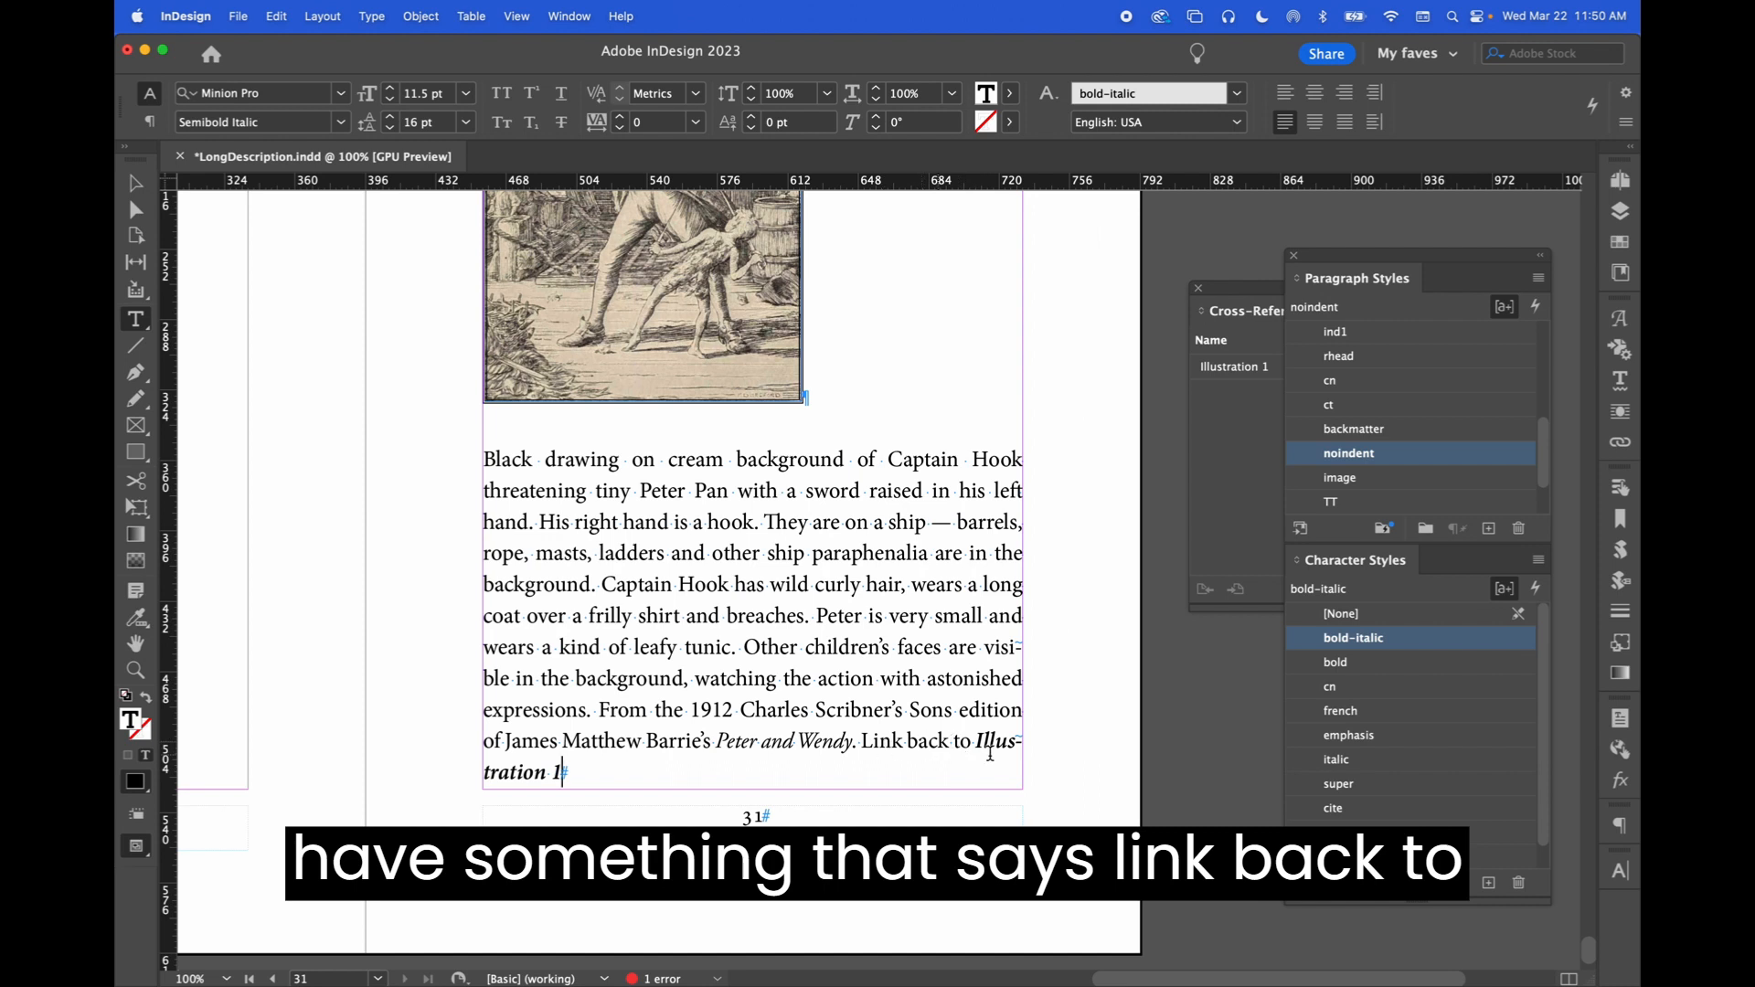
text(.)
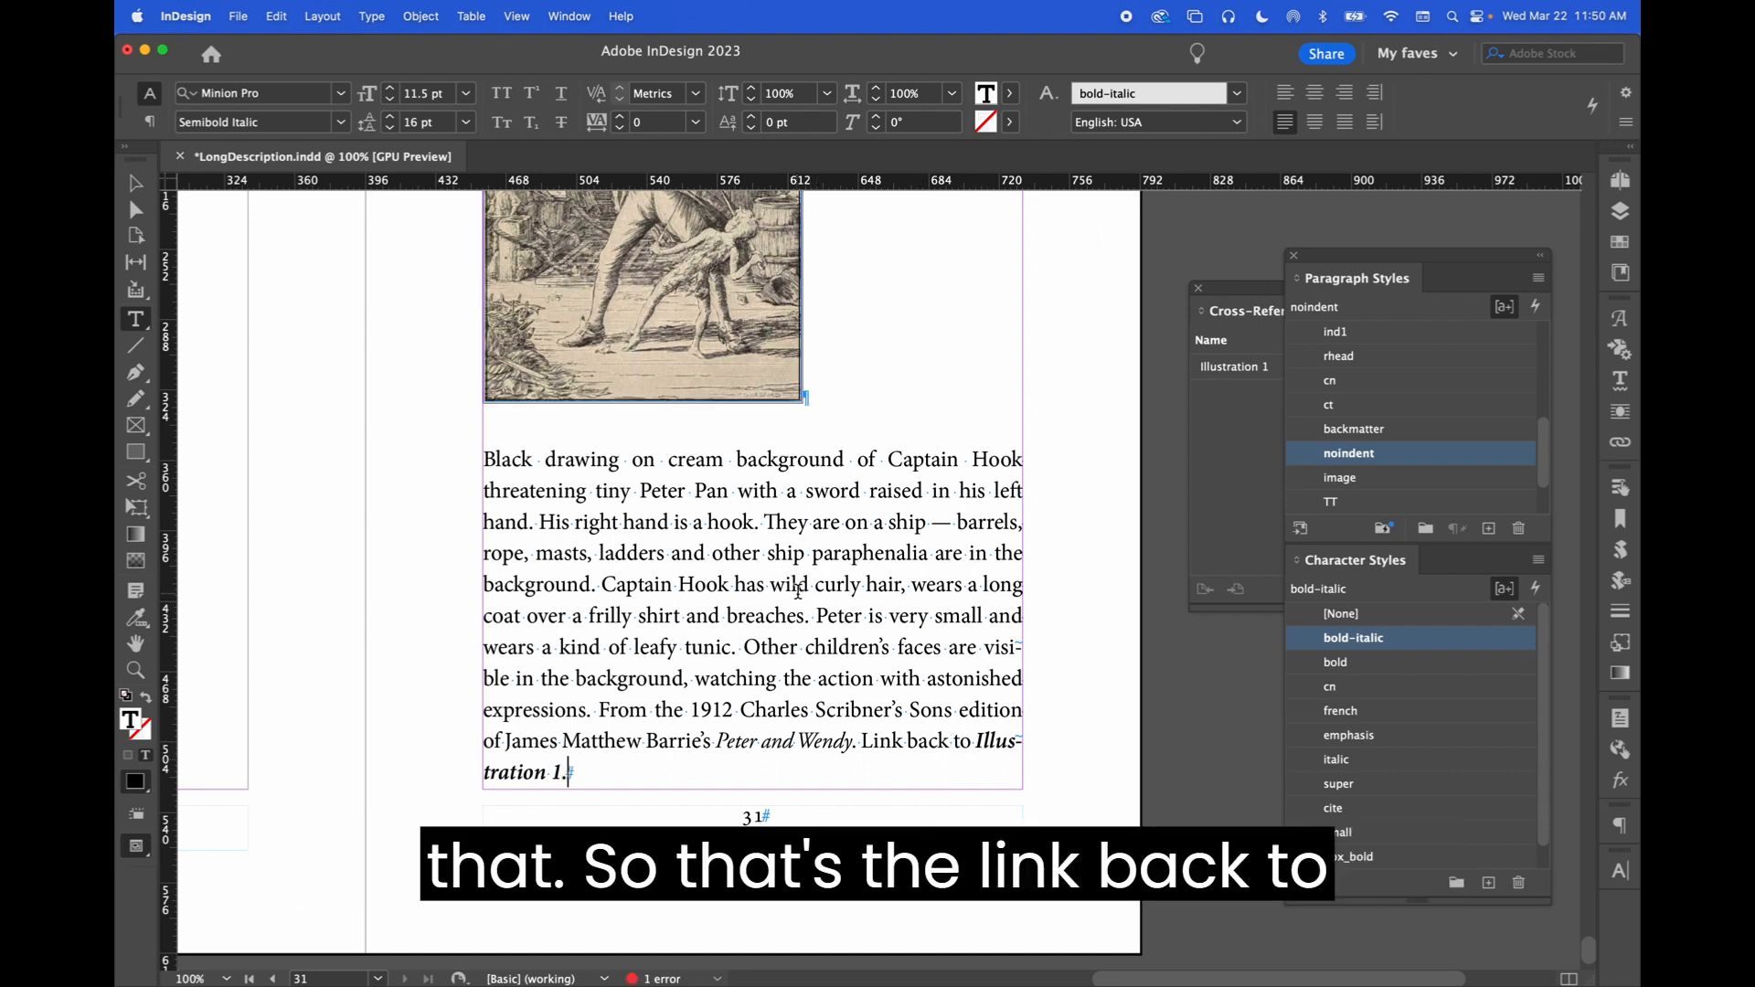
Navigate back to page 4 and place the insertion point at the Illustration 1 caption's end
scroll(798, 592, up, 20)
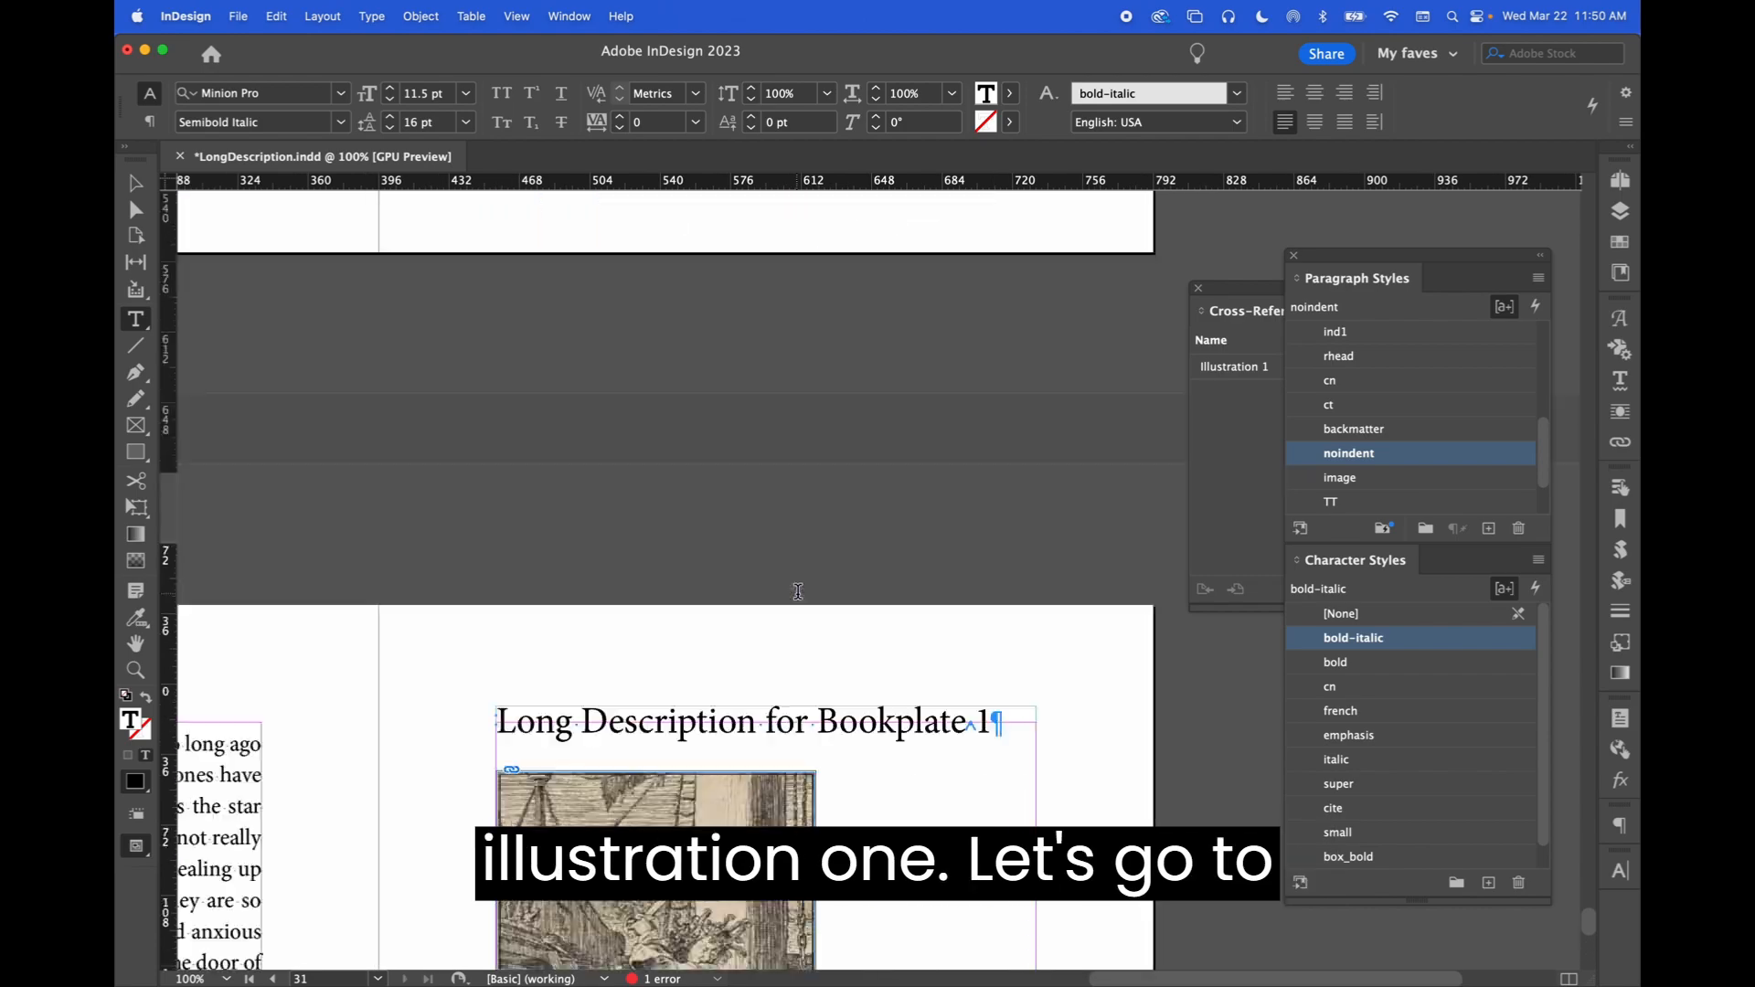
scroll(798, 592, left, 10)
scroll(798, 593, up, 20)
scroll(798, 592, left, 2)
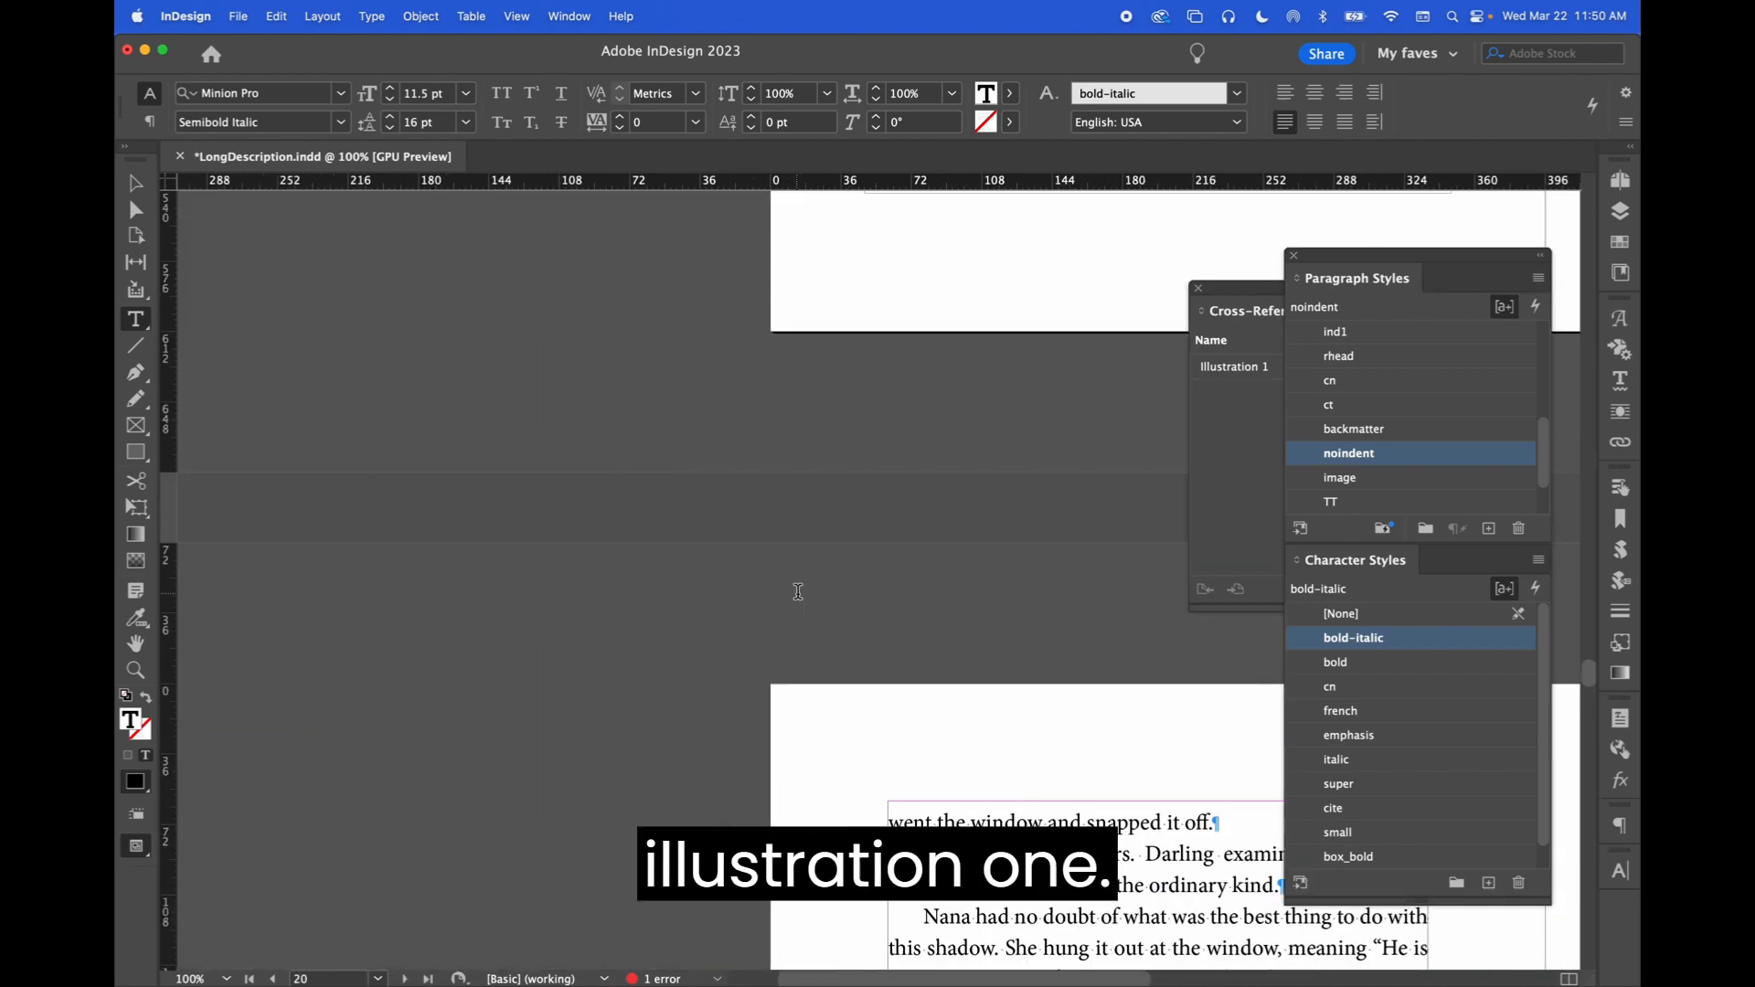
key(super+minus)
scroll(876, 530, up, 20)
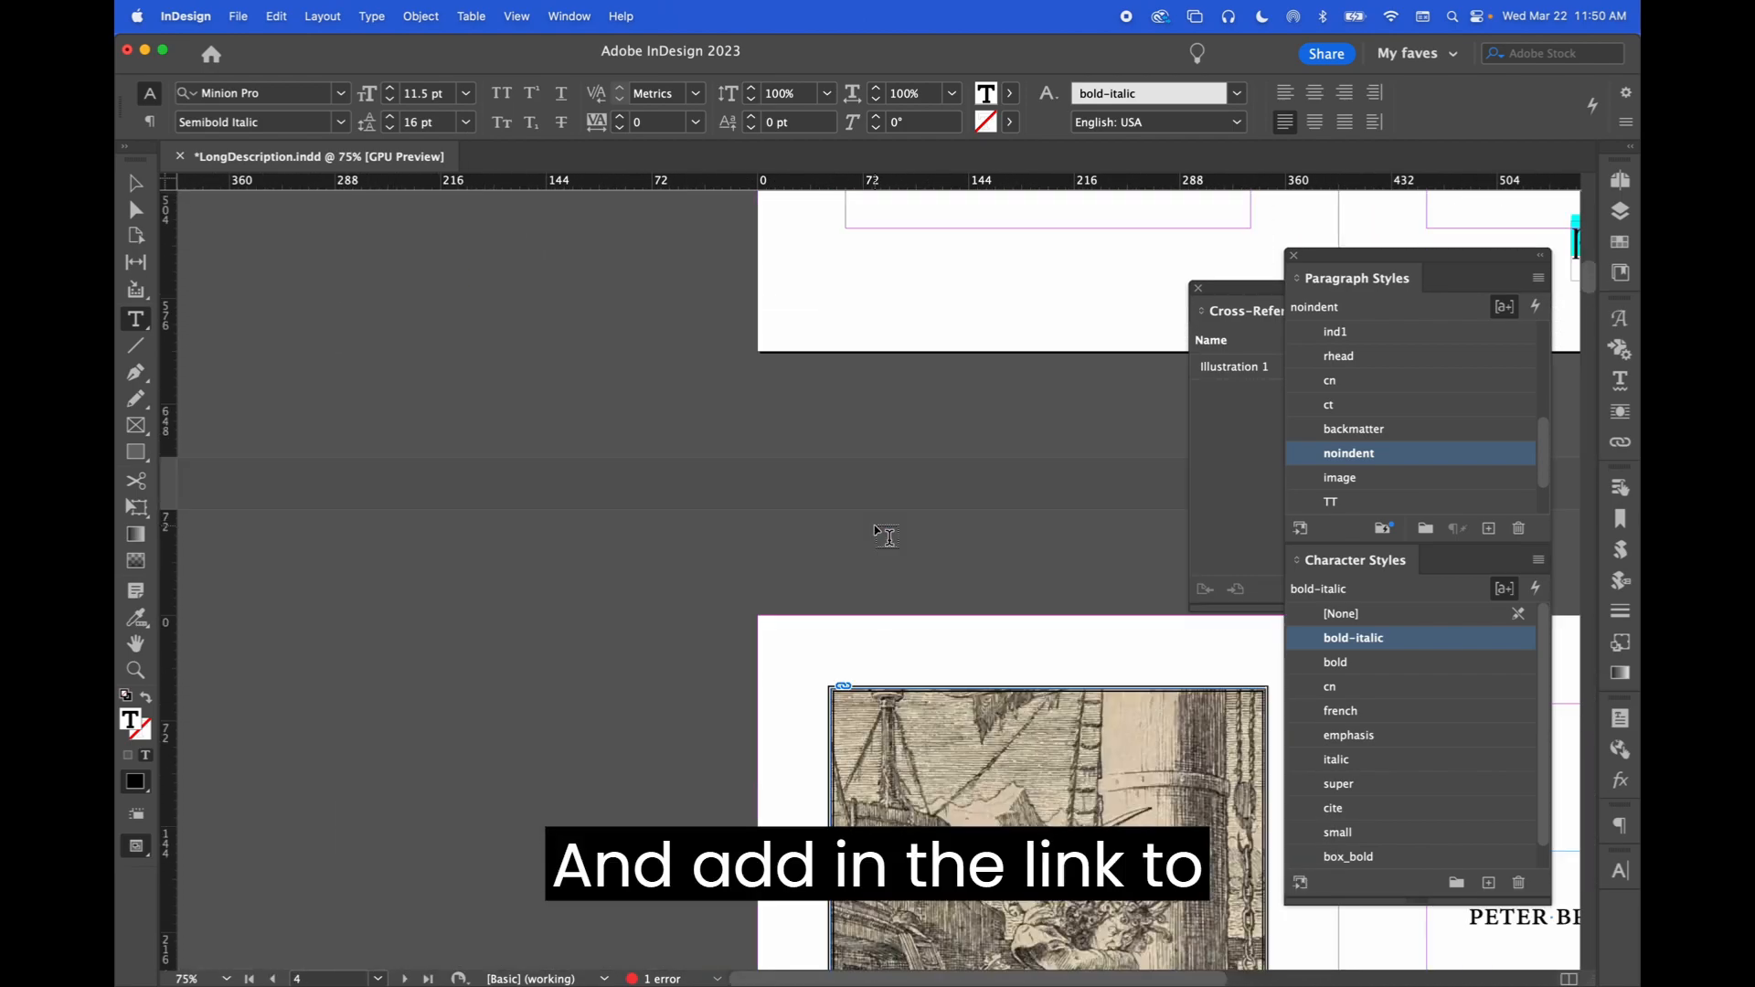
scroll(875, 531, up, 18)
scroll(875, 531, down, 20)
scroll(876, 530, right, 2)
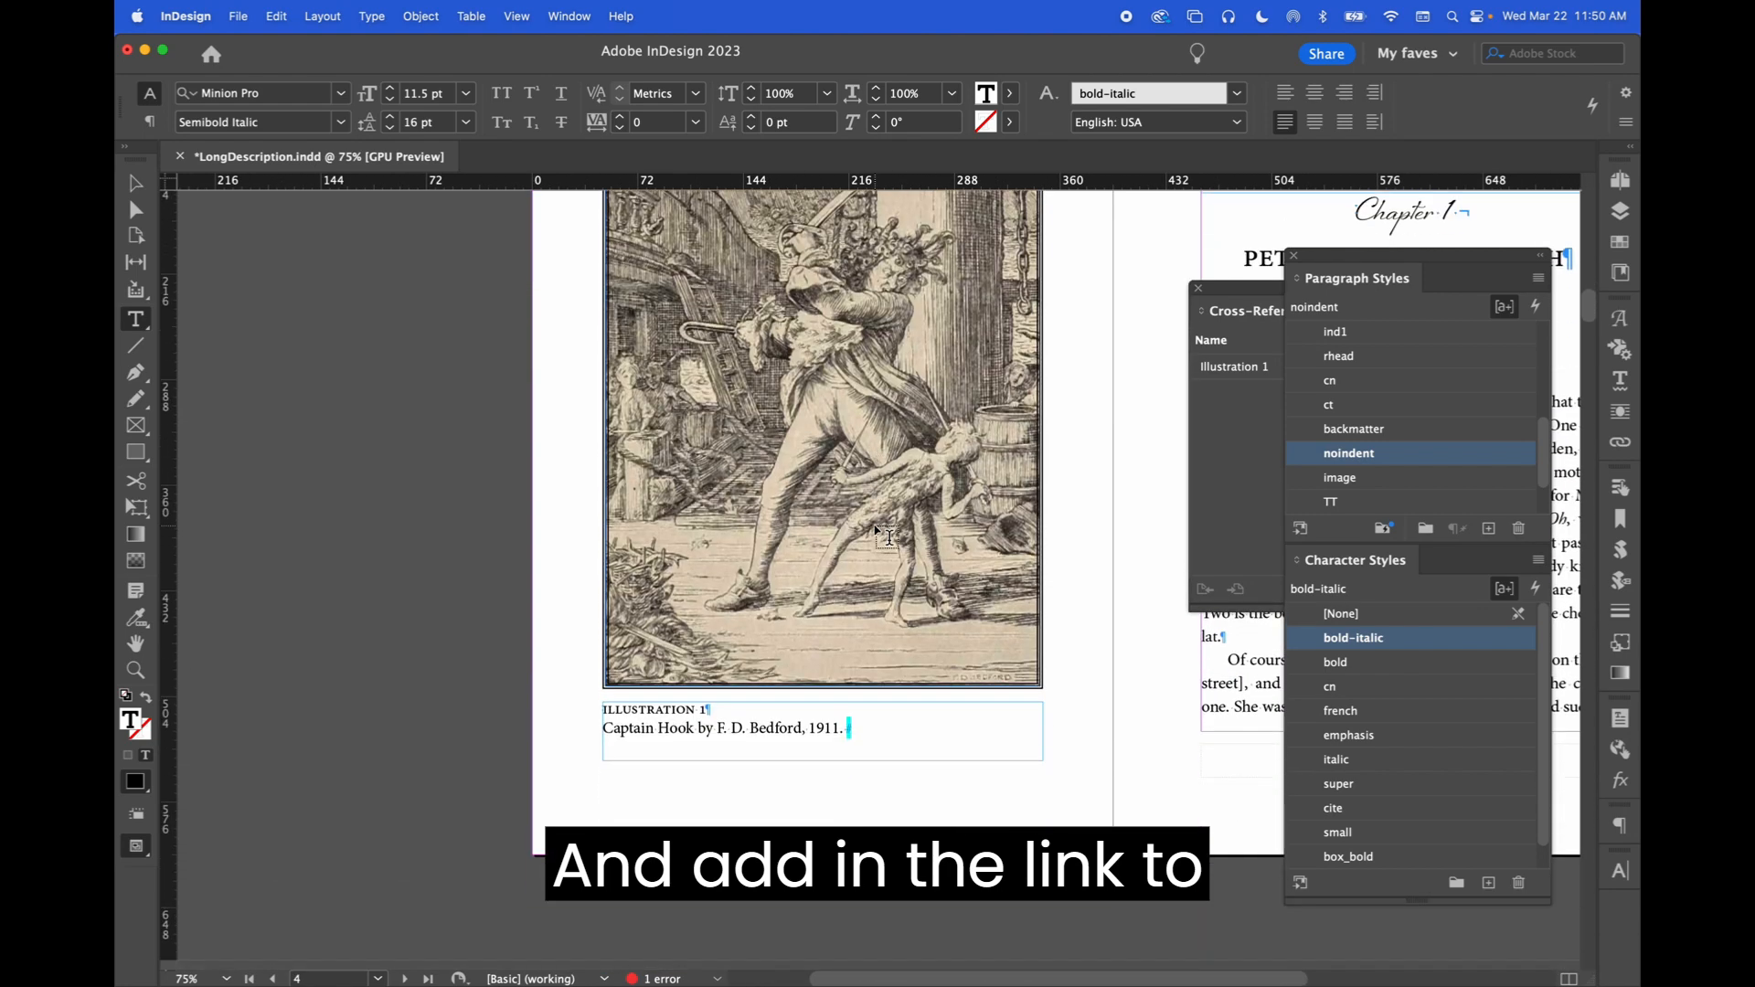
click(863, 727)
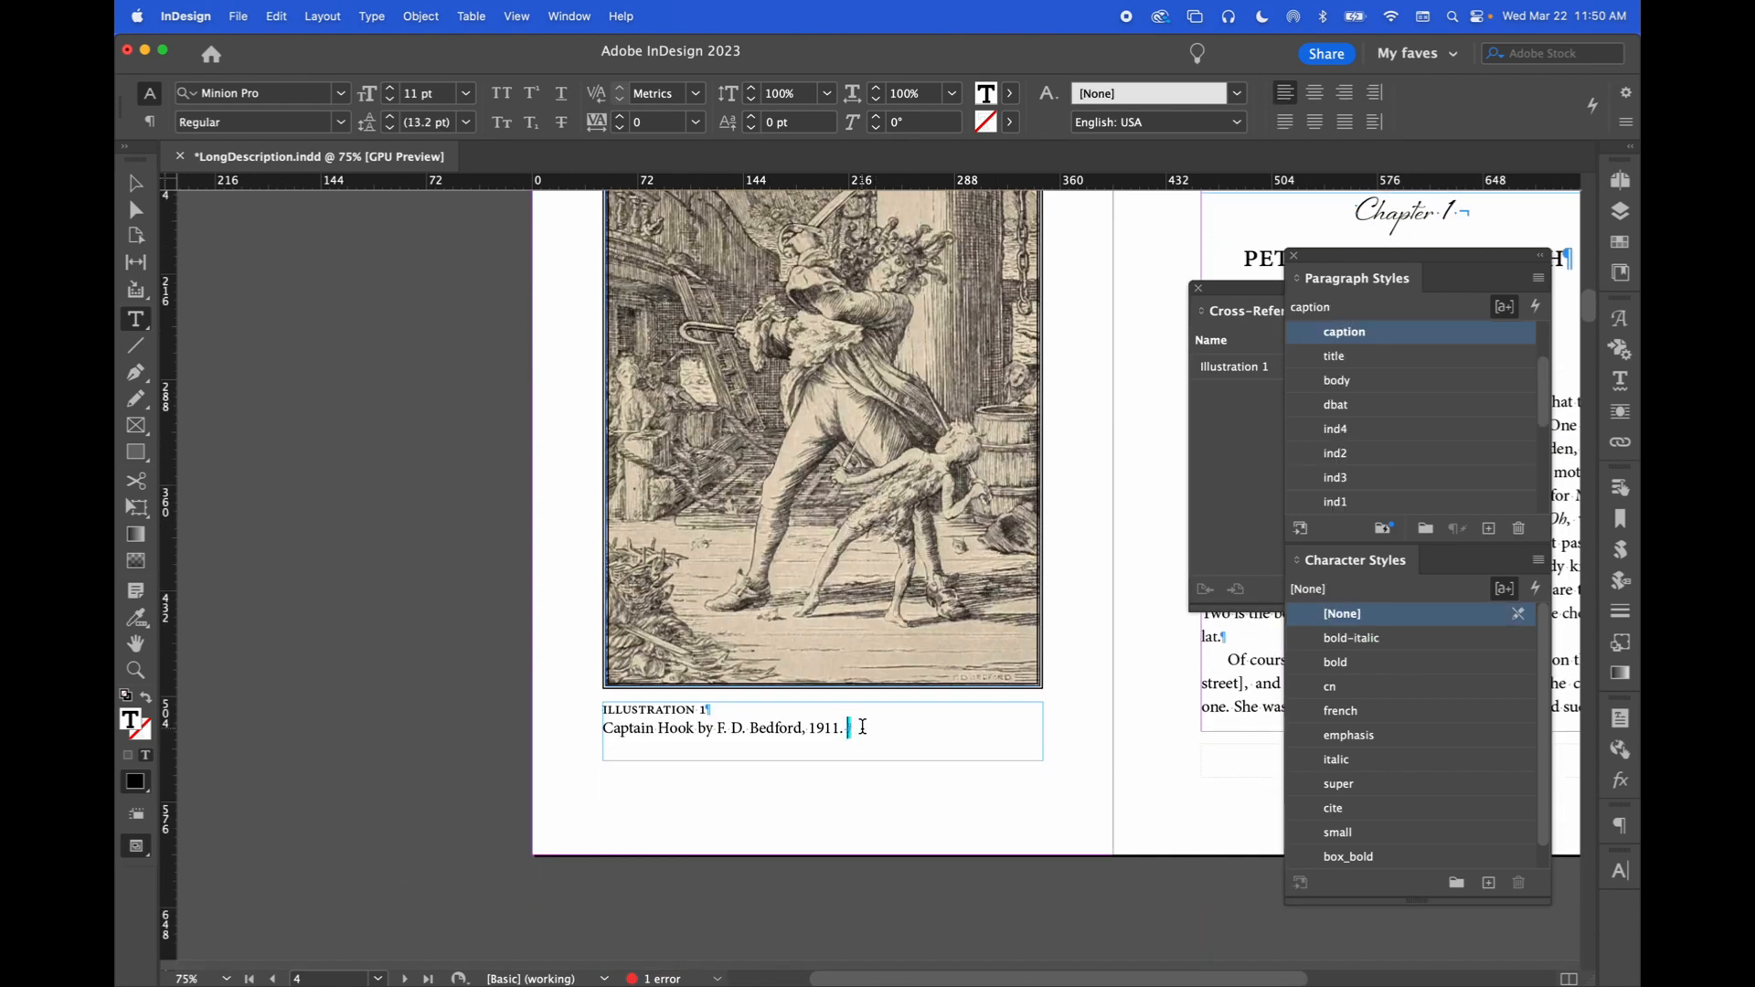
Type 'Link out to' after '1911.' in the Illustration 1 caption
key(super+equal)
key(super+equal)
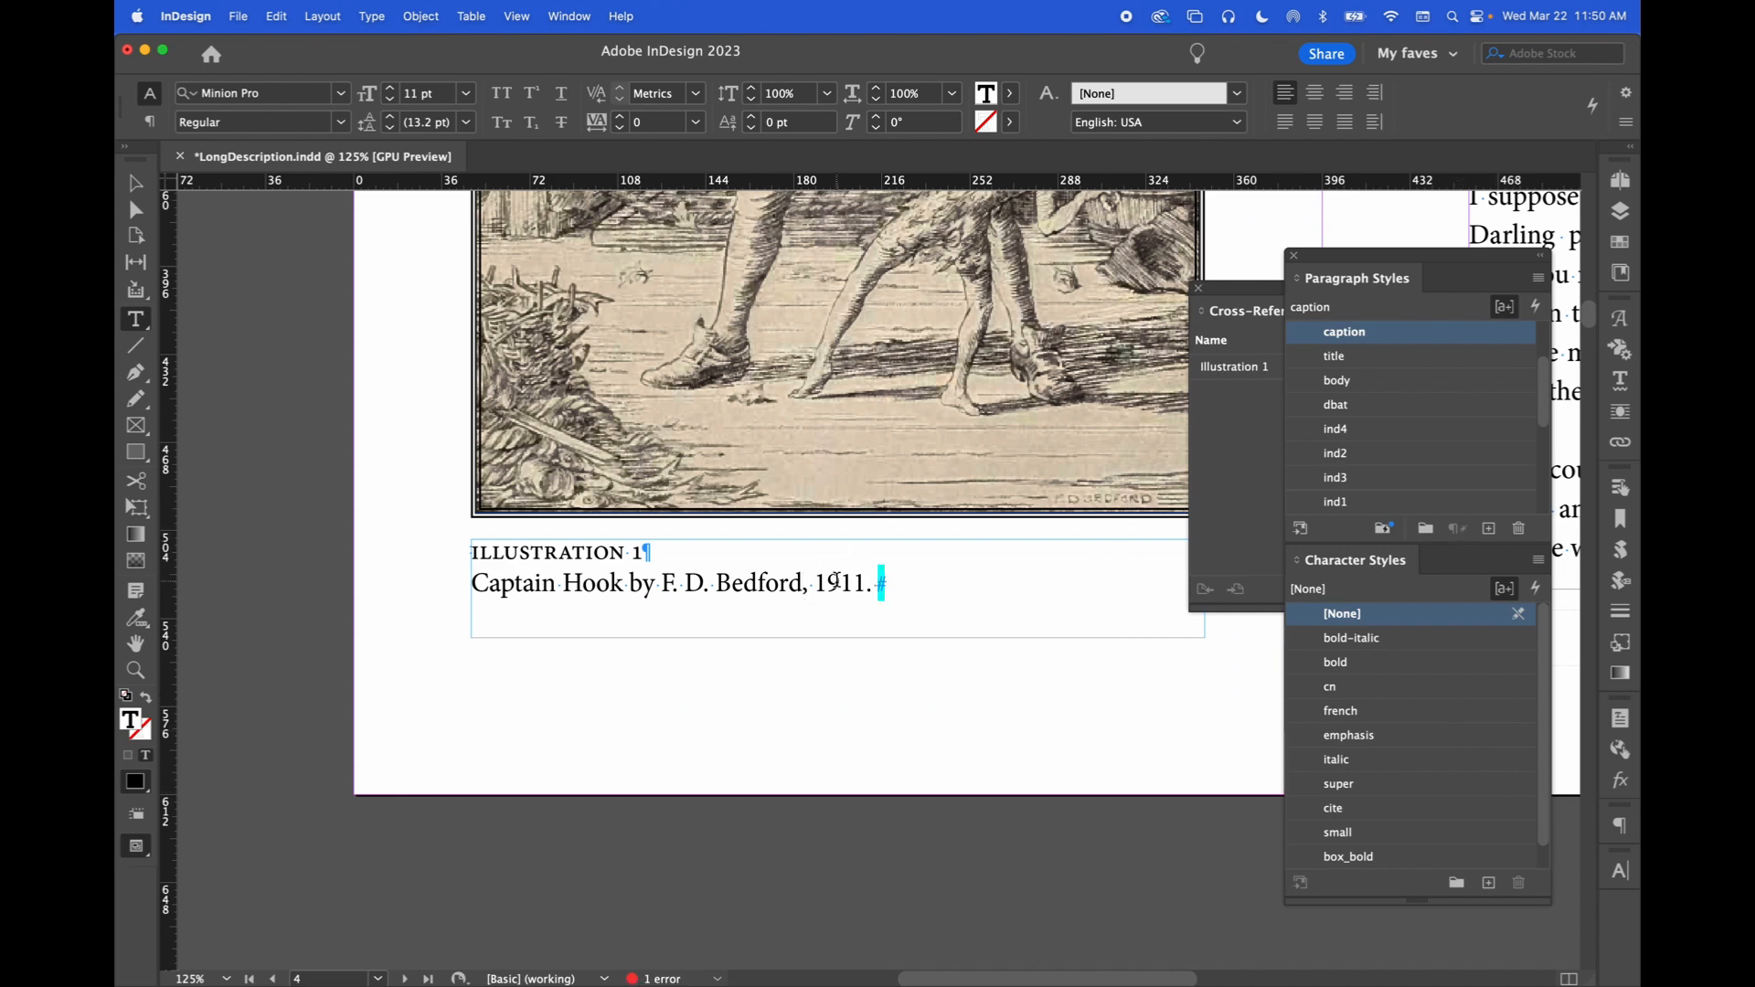
triple_click(834, 580)
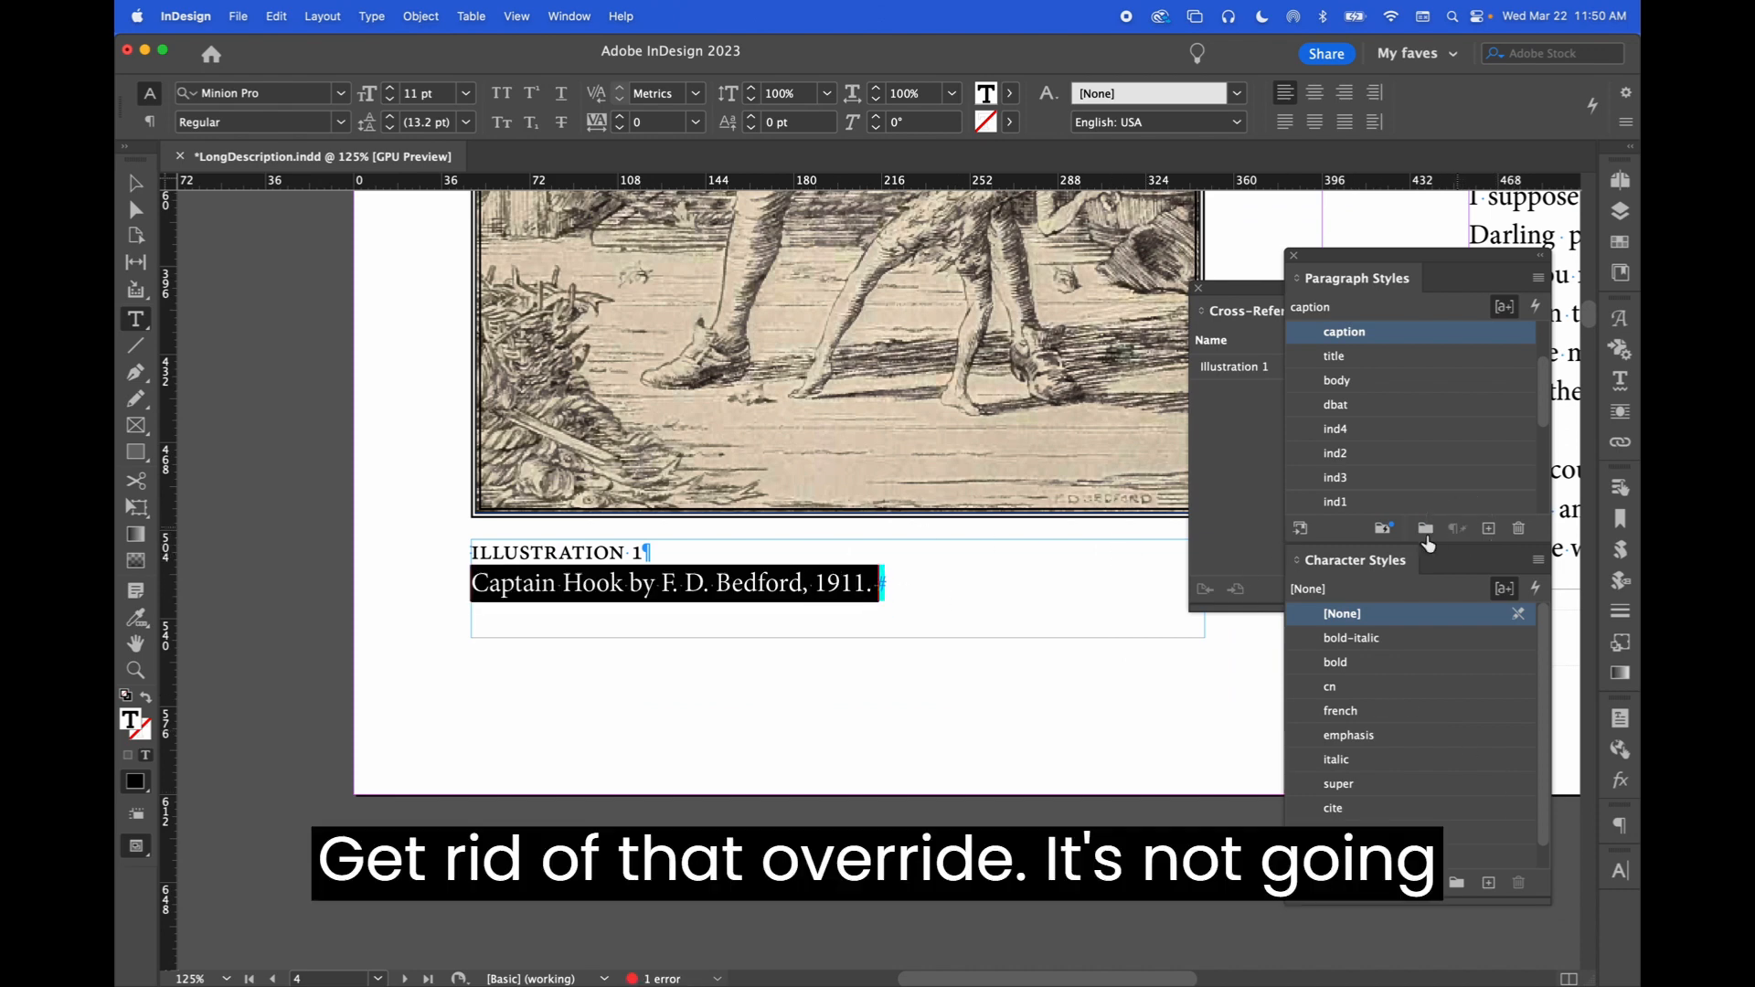
click(931, 570)
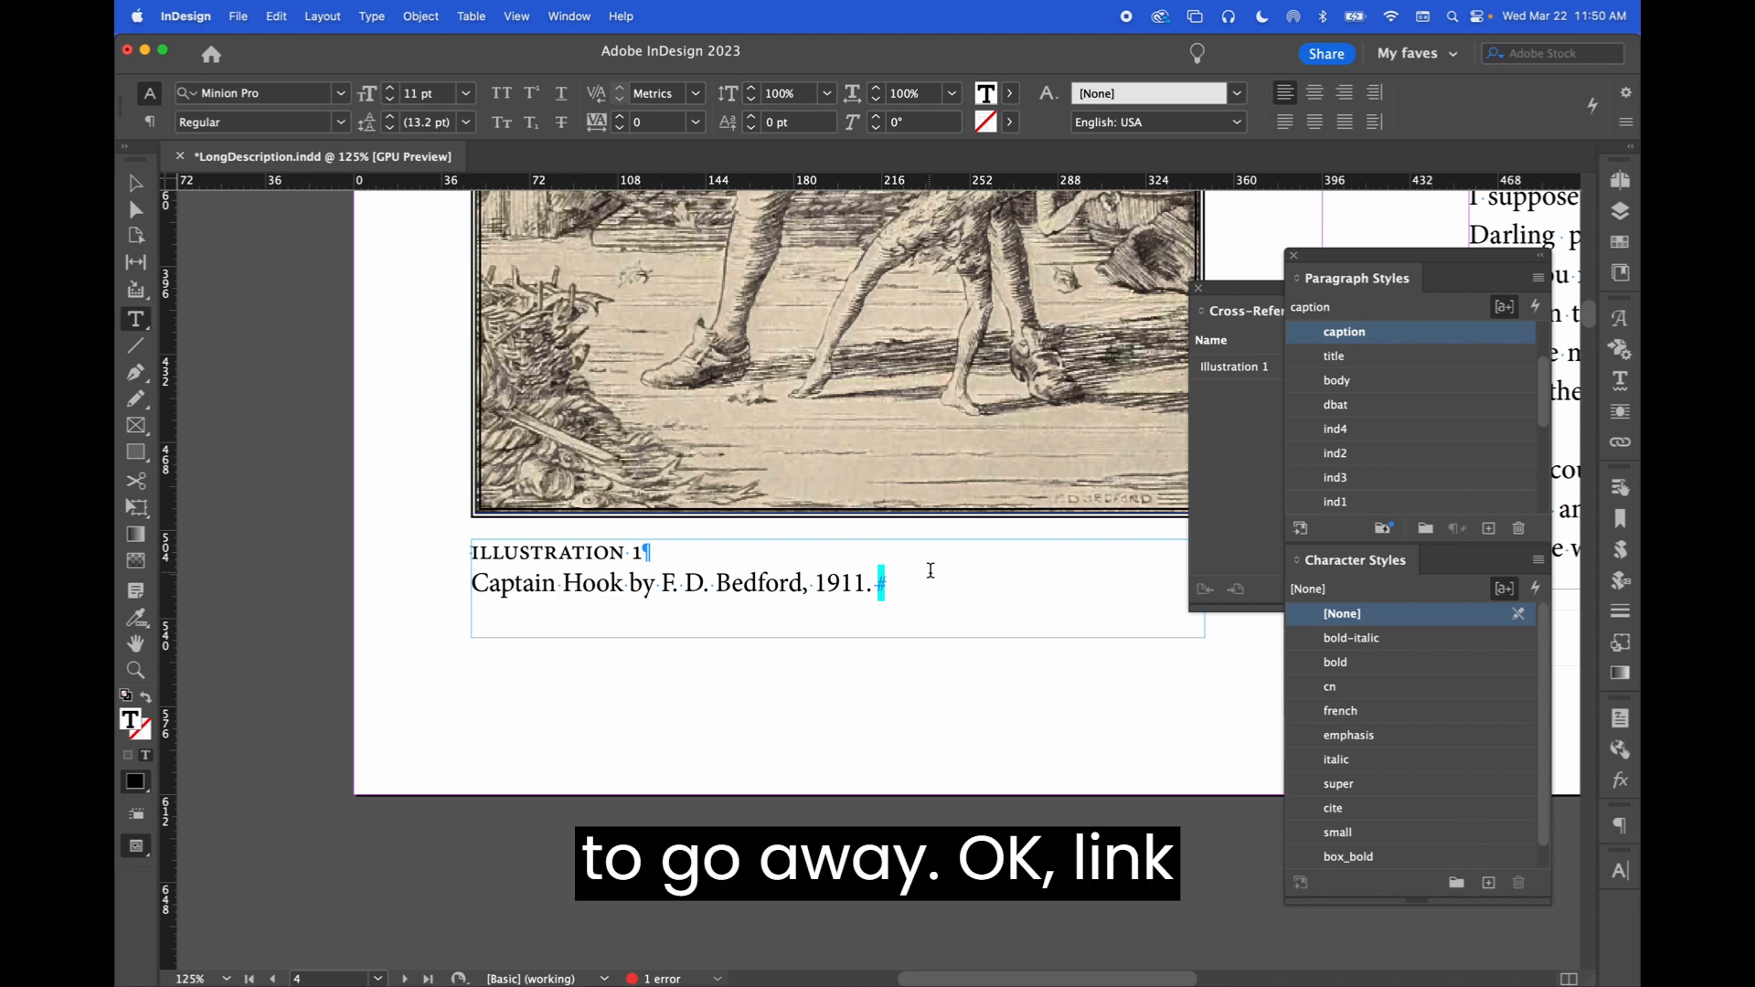
text(Link out to)
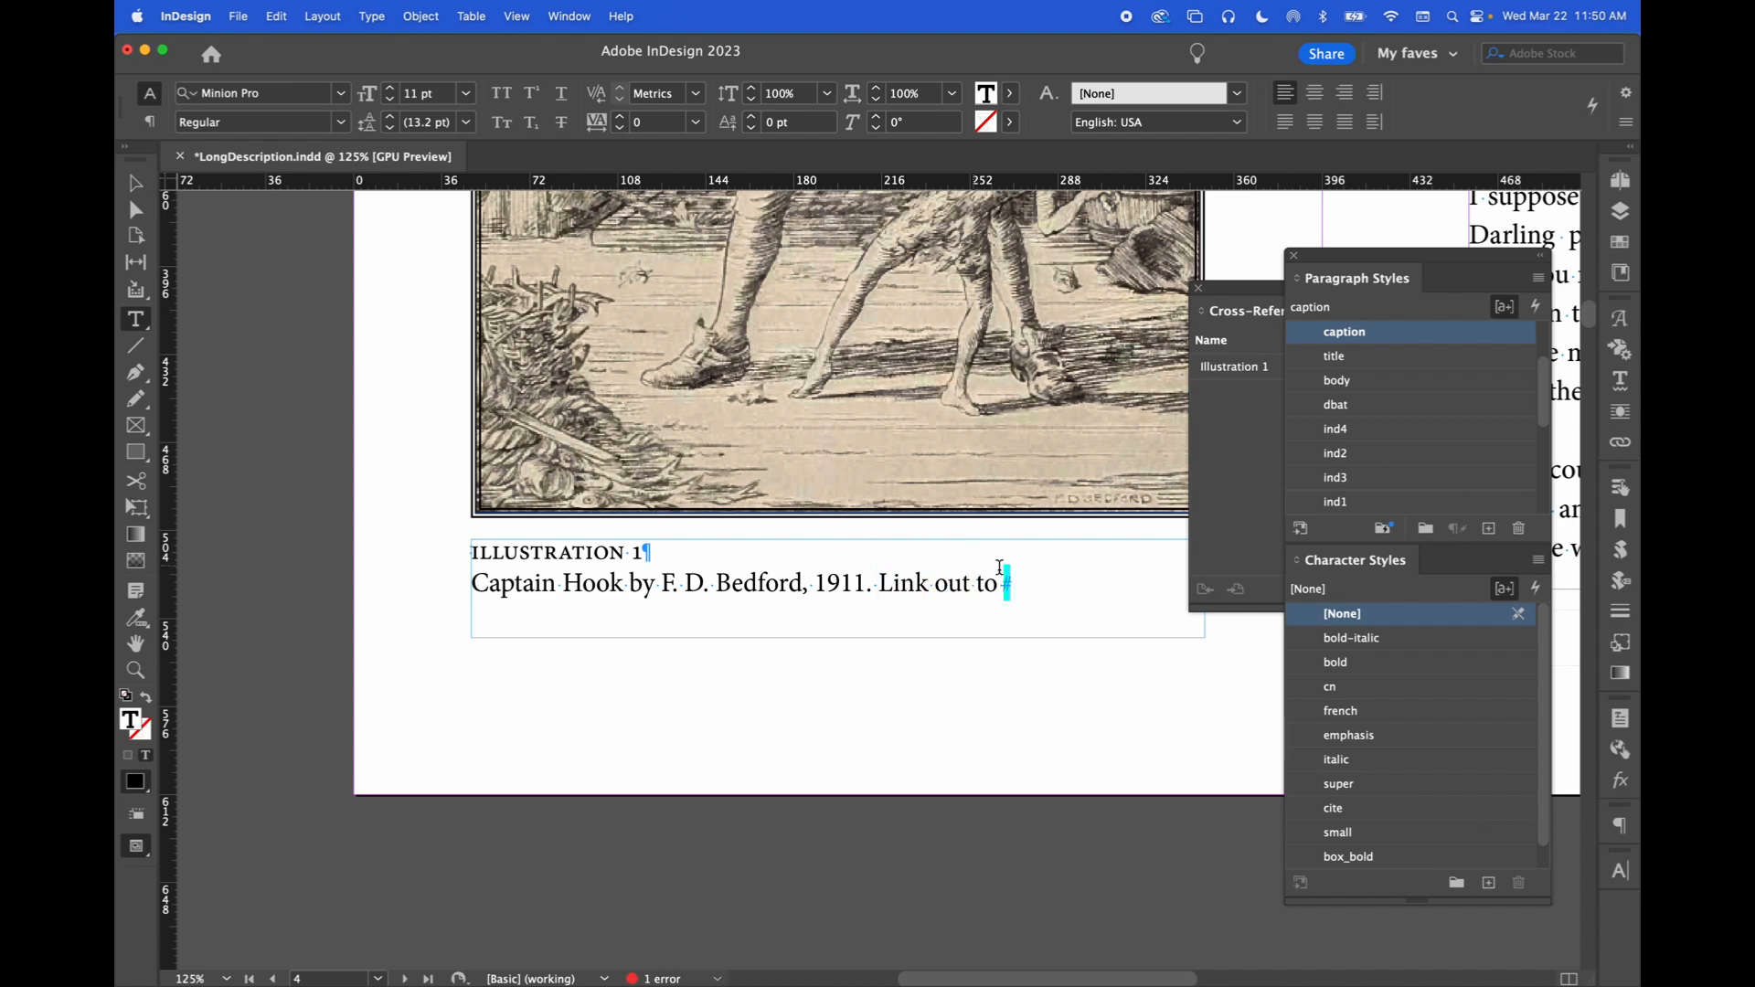
Insert a bold-italic cross-reference to backmatter paragraph 'Long Description for Bookplate 1' after 'Link out to'
ctrl+click(1007, 583)
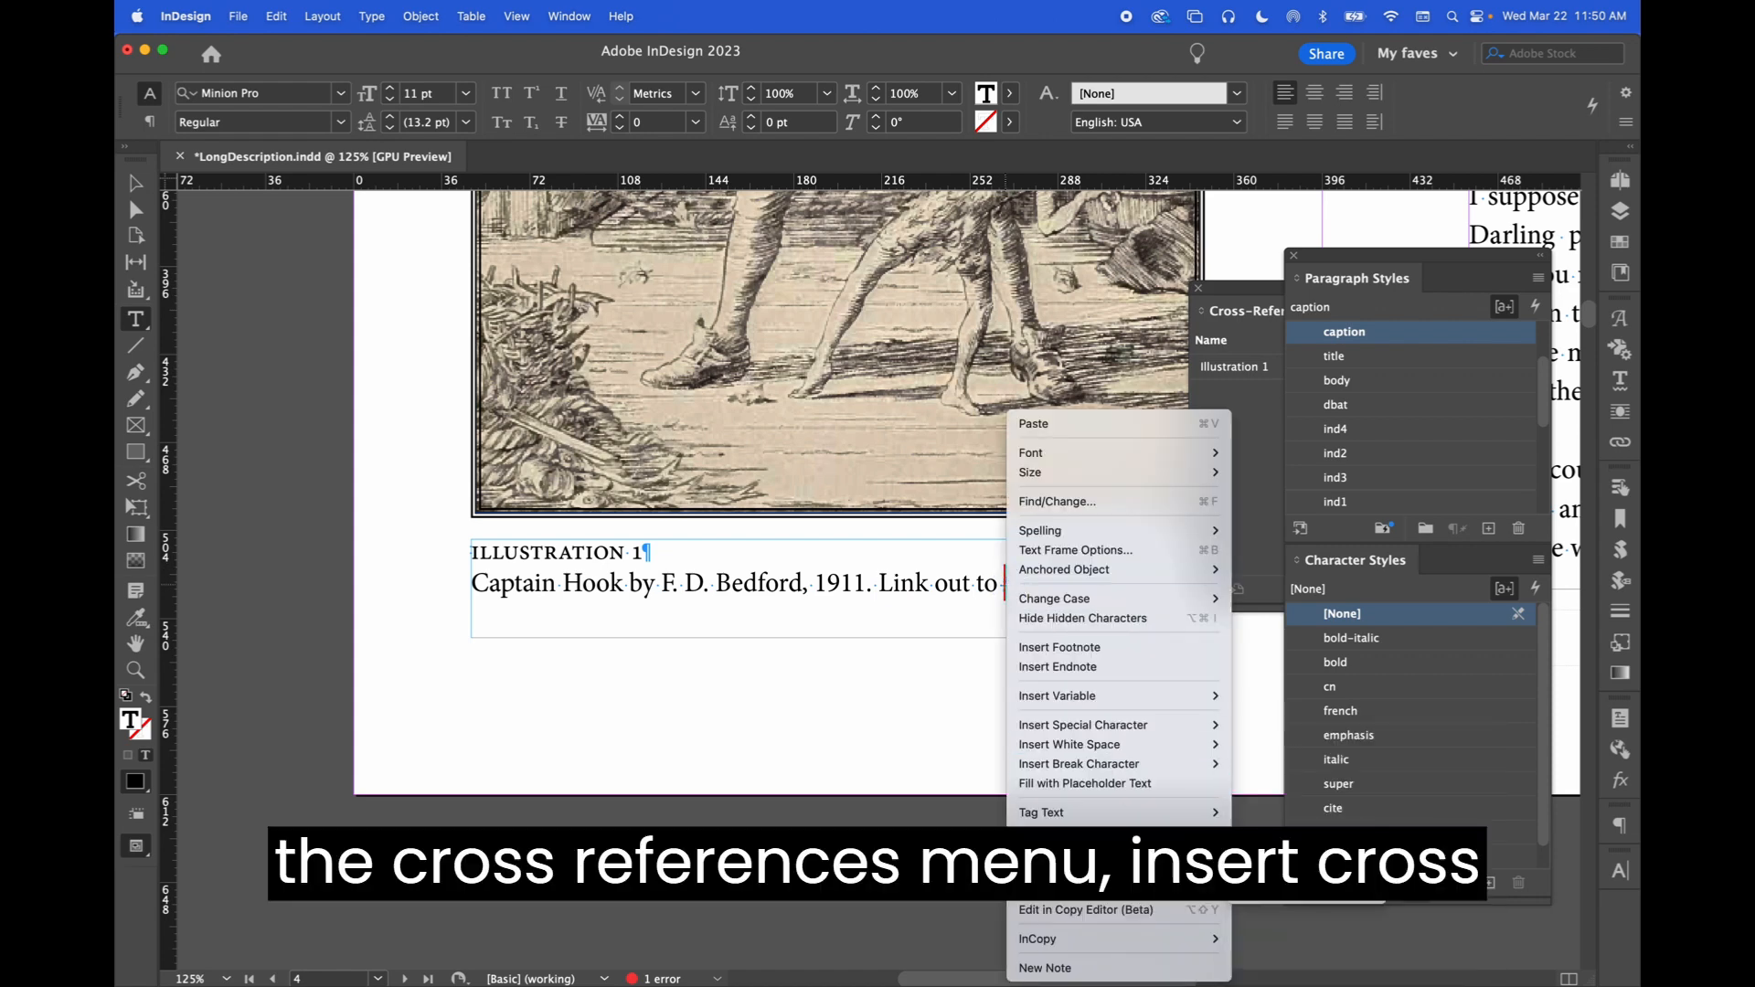
click(1306, 887)
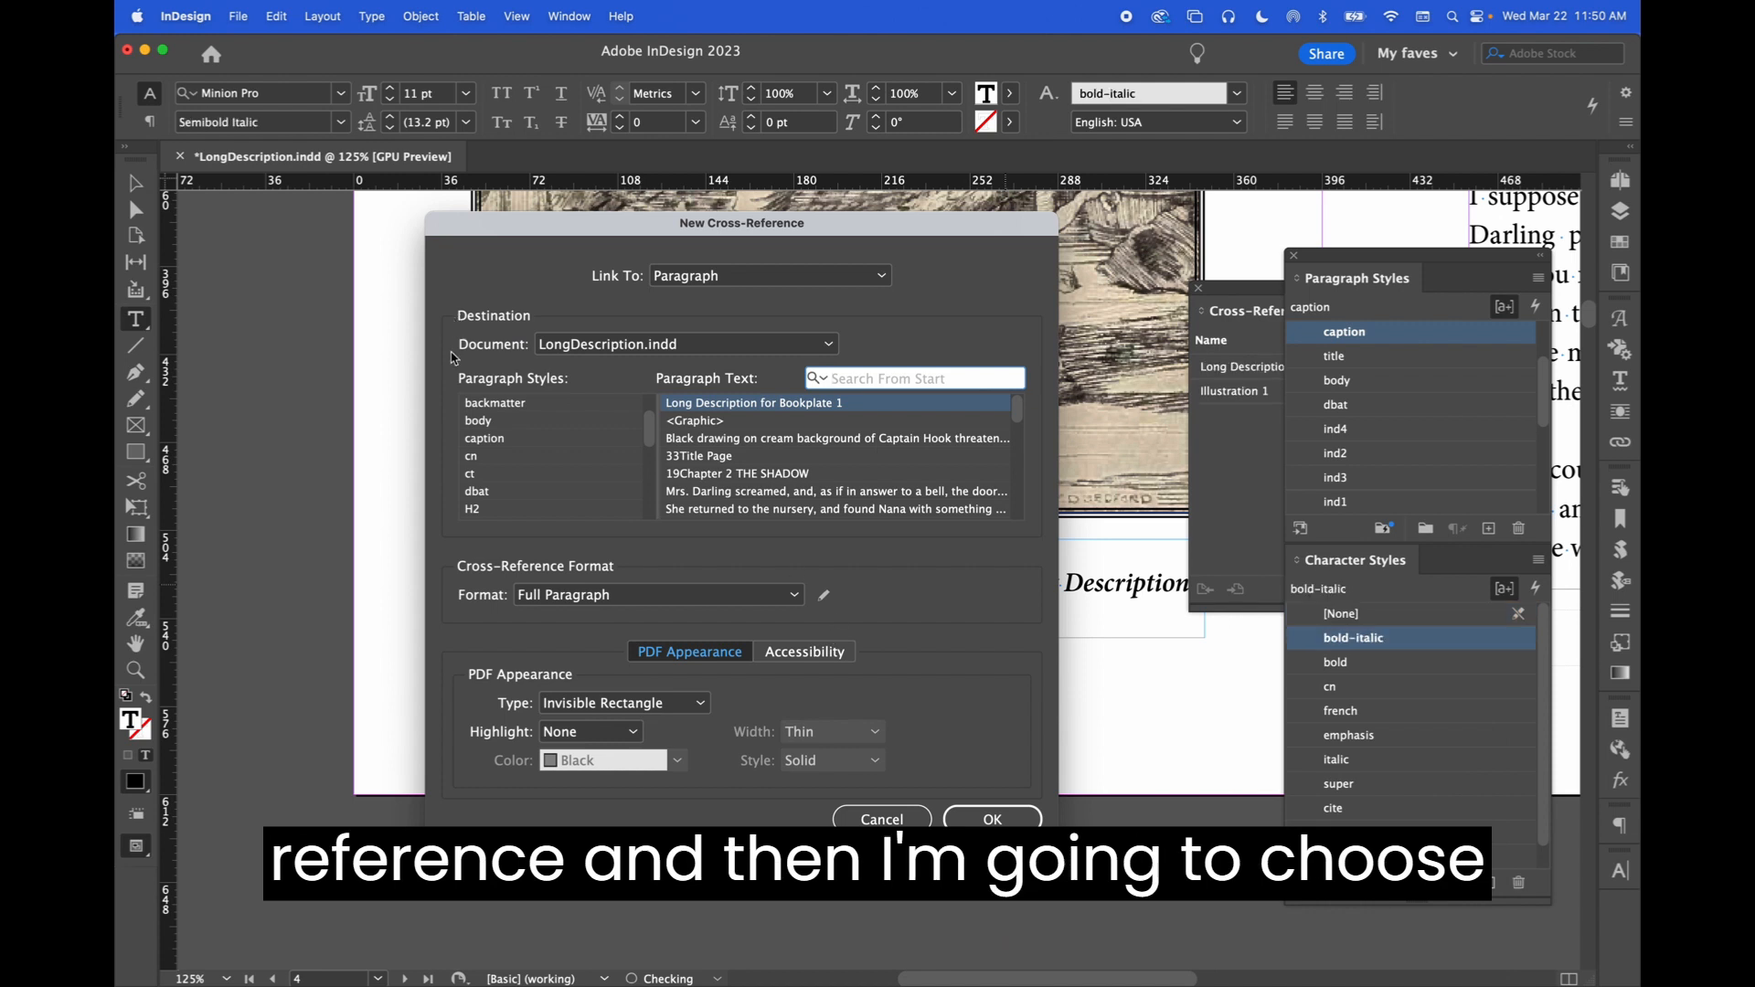
click(521, 408)
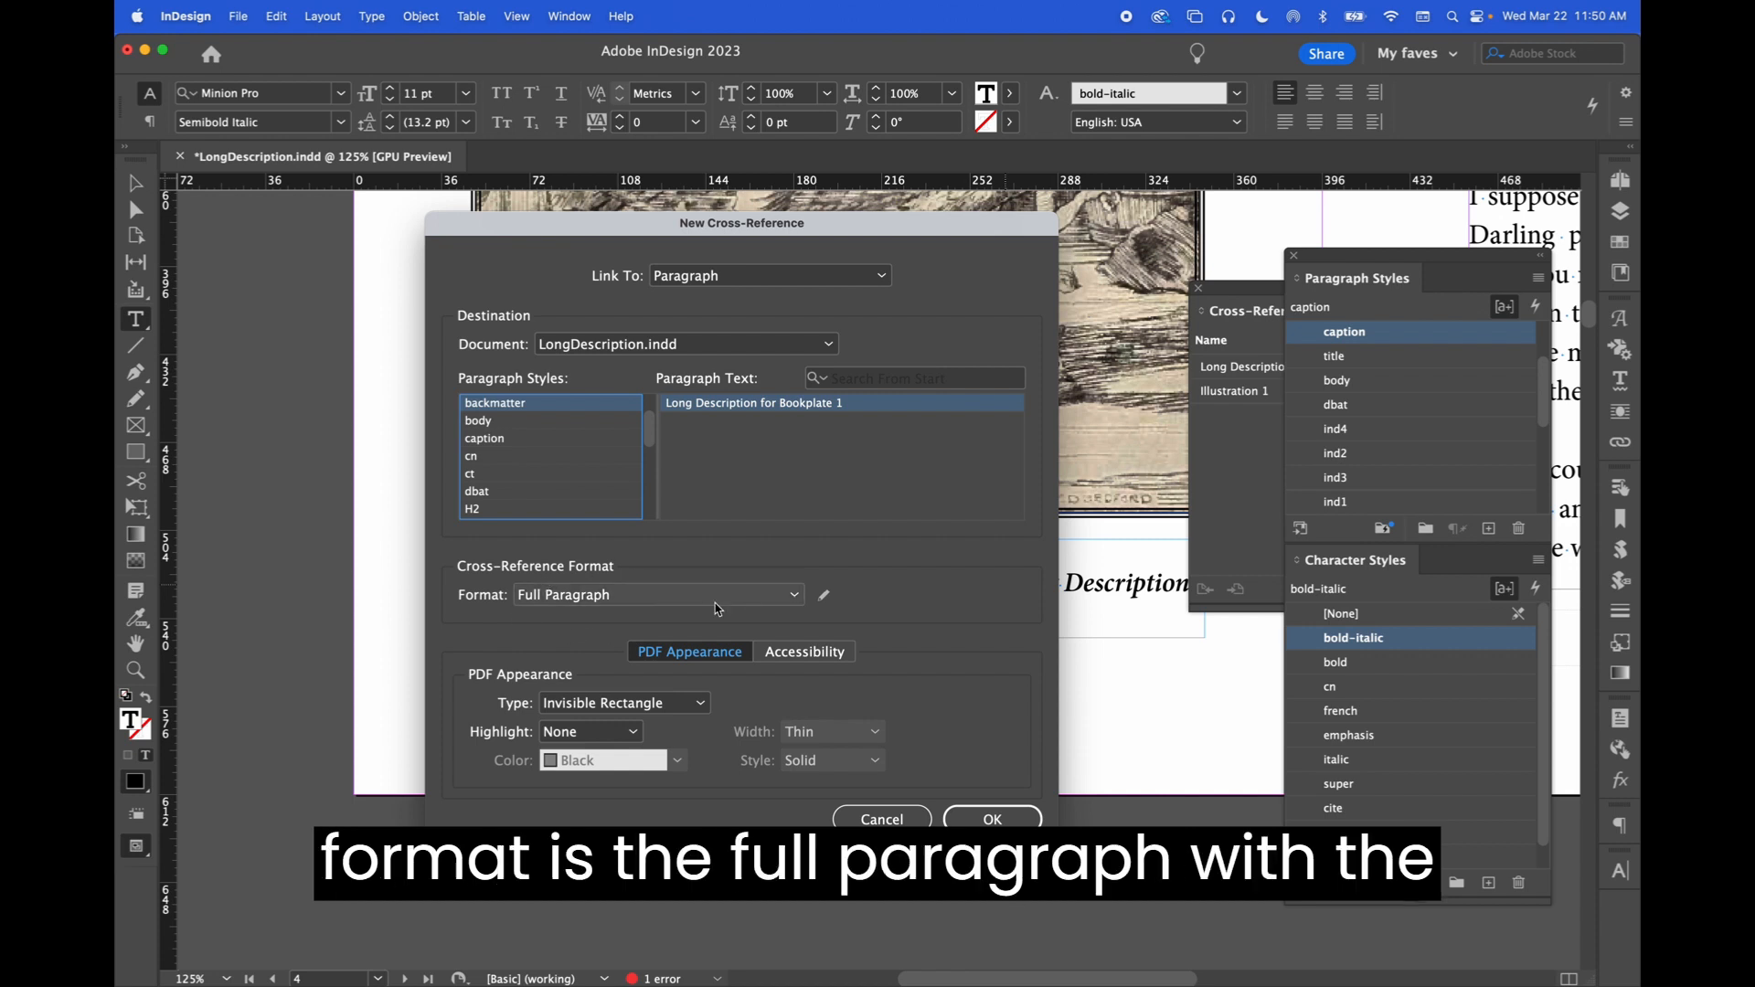
click(824, 595)
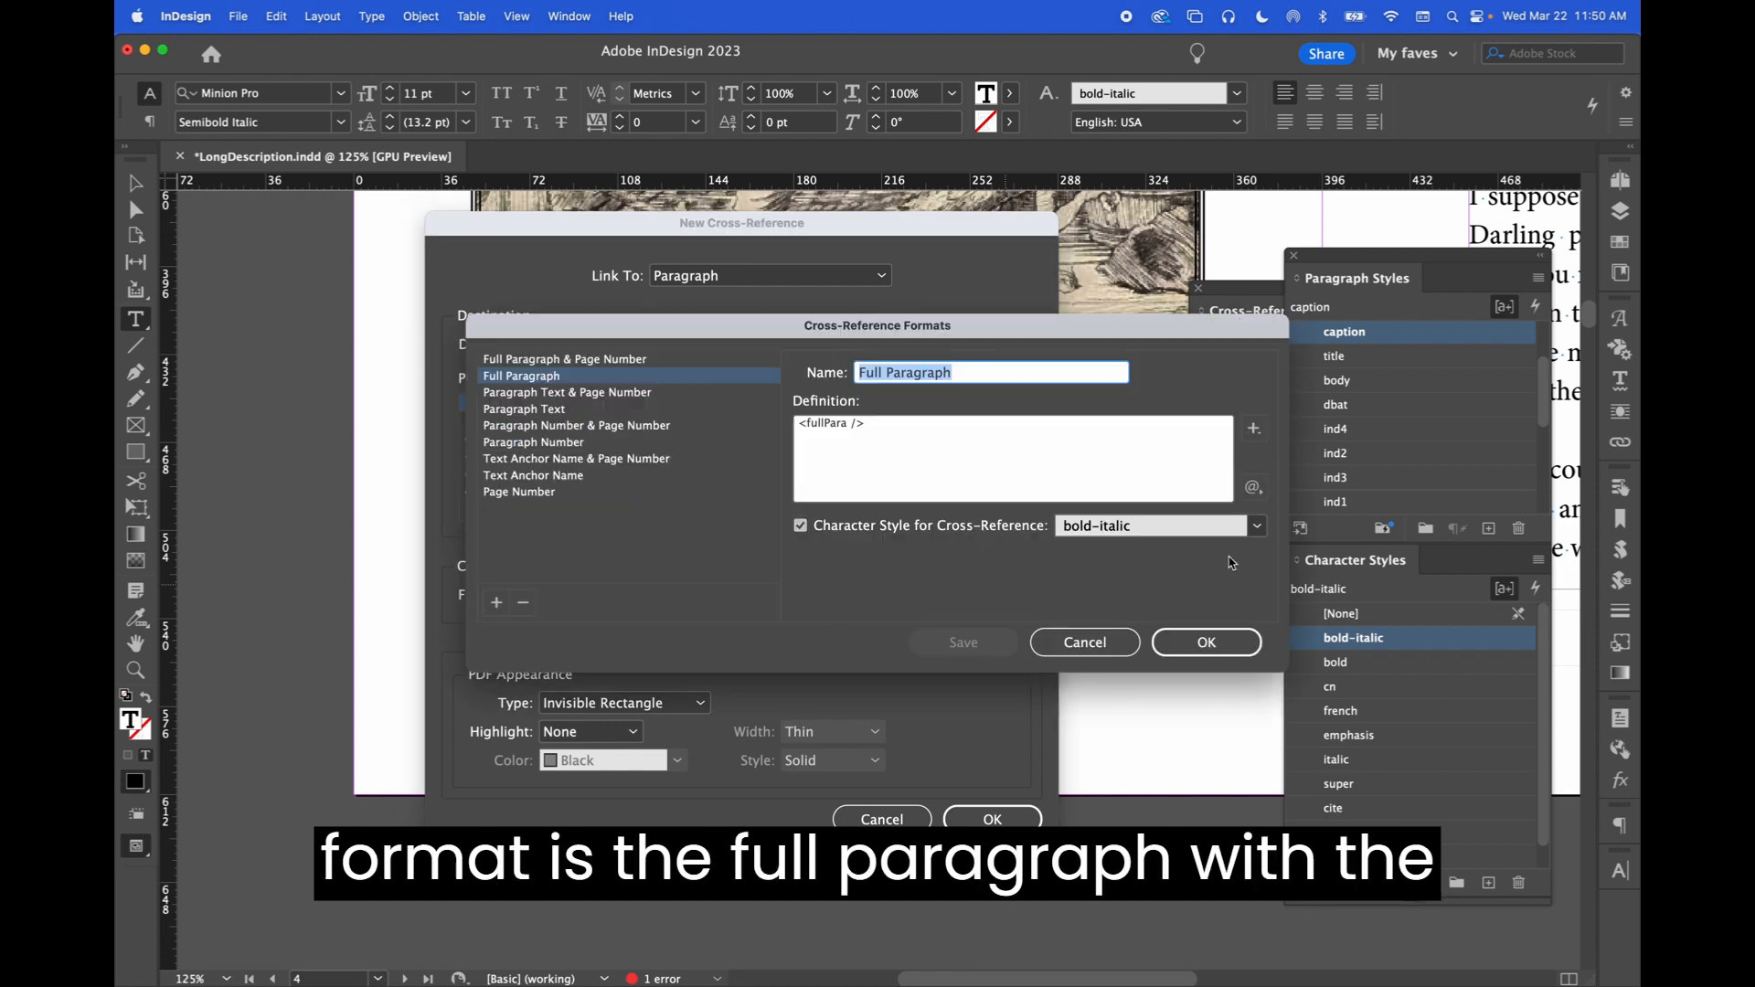
click(1200, 646)
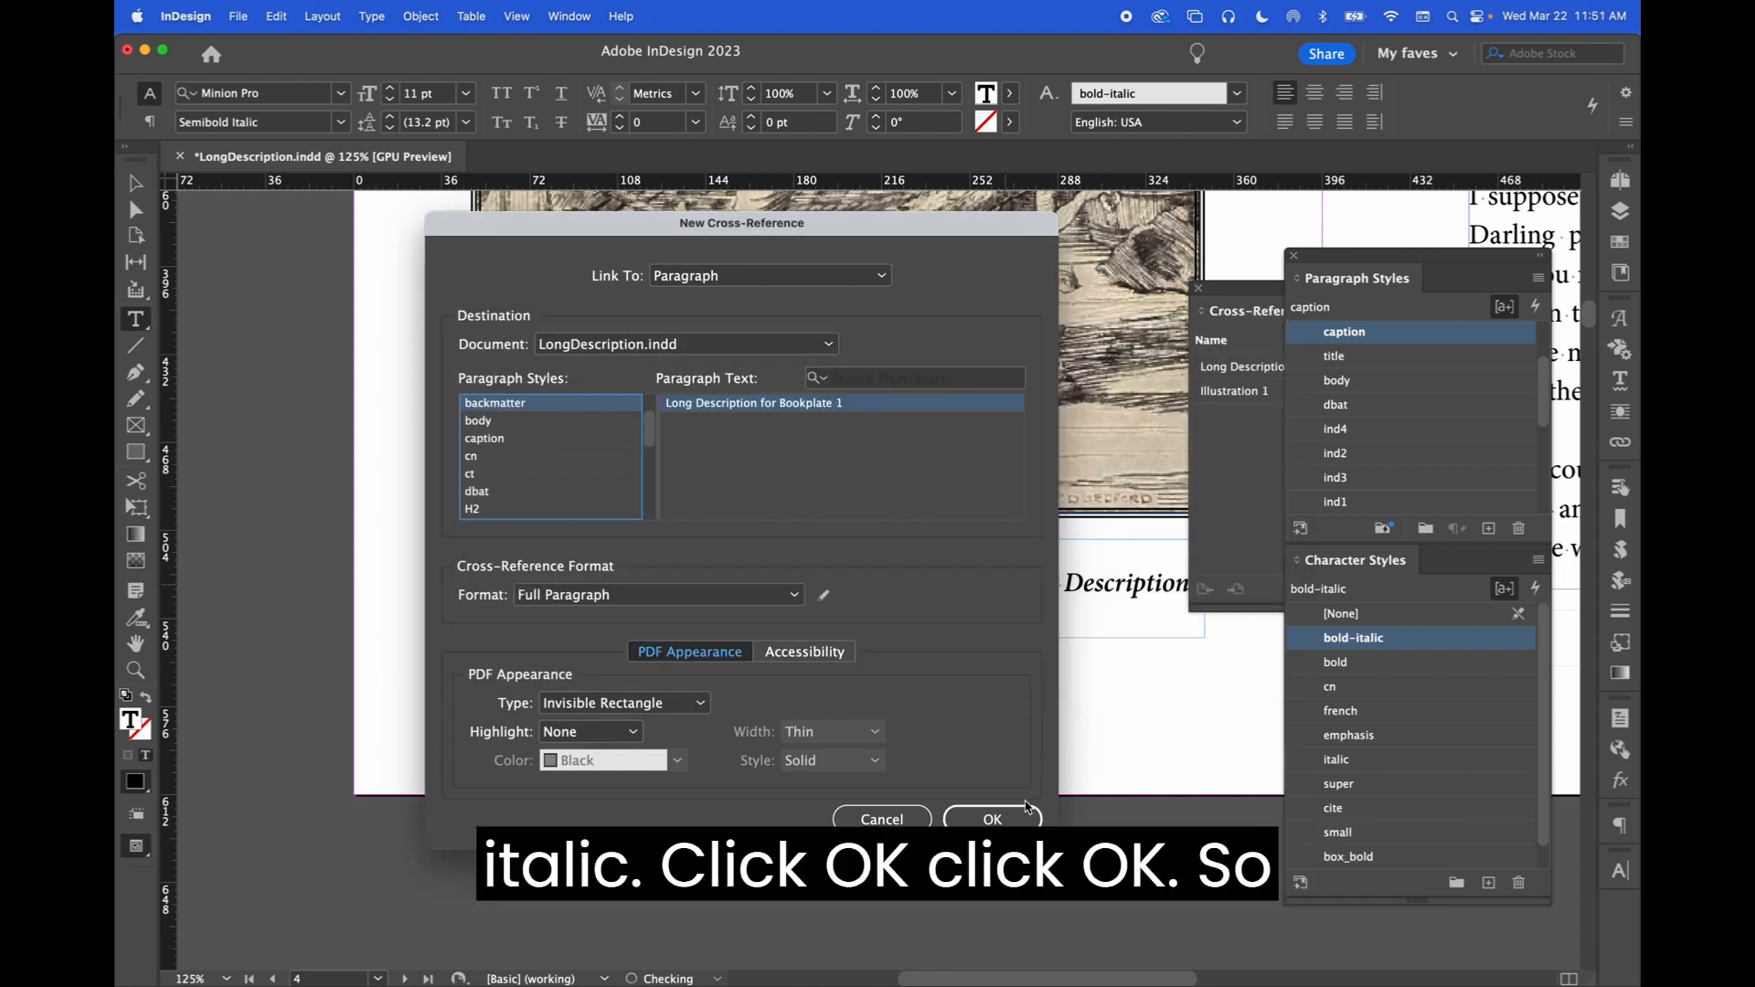
click(992, 818)
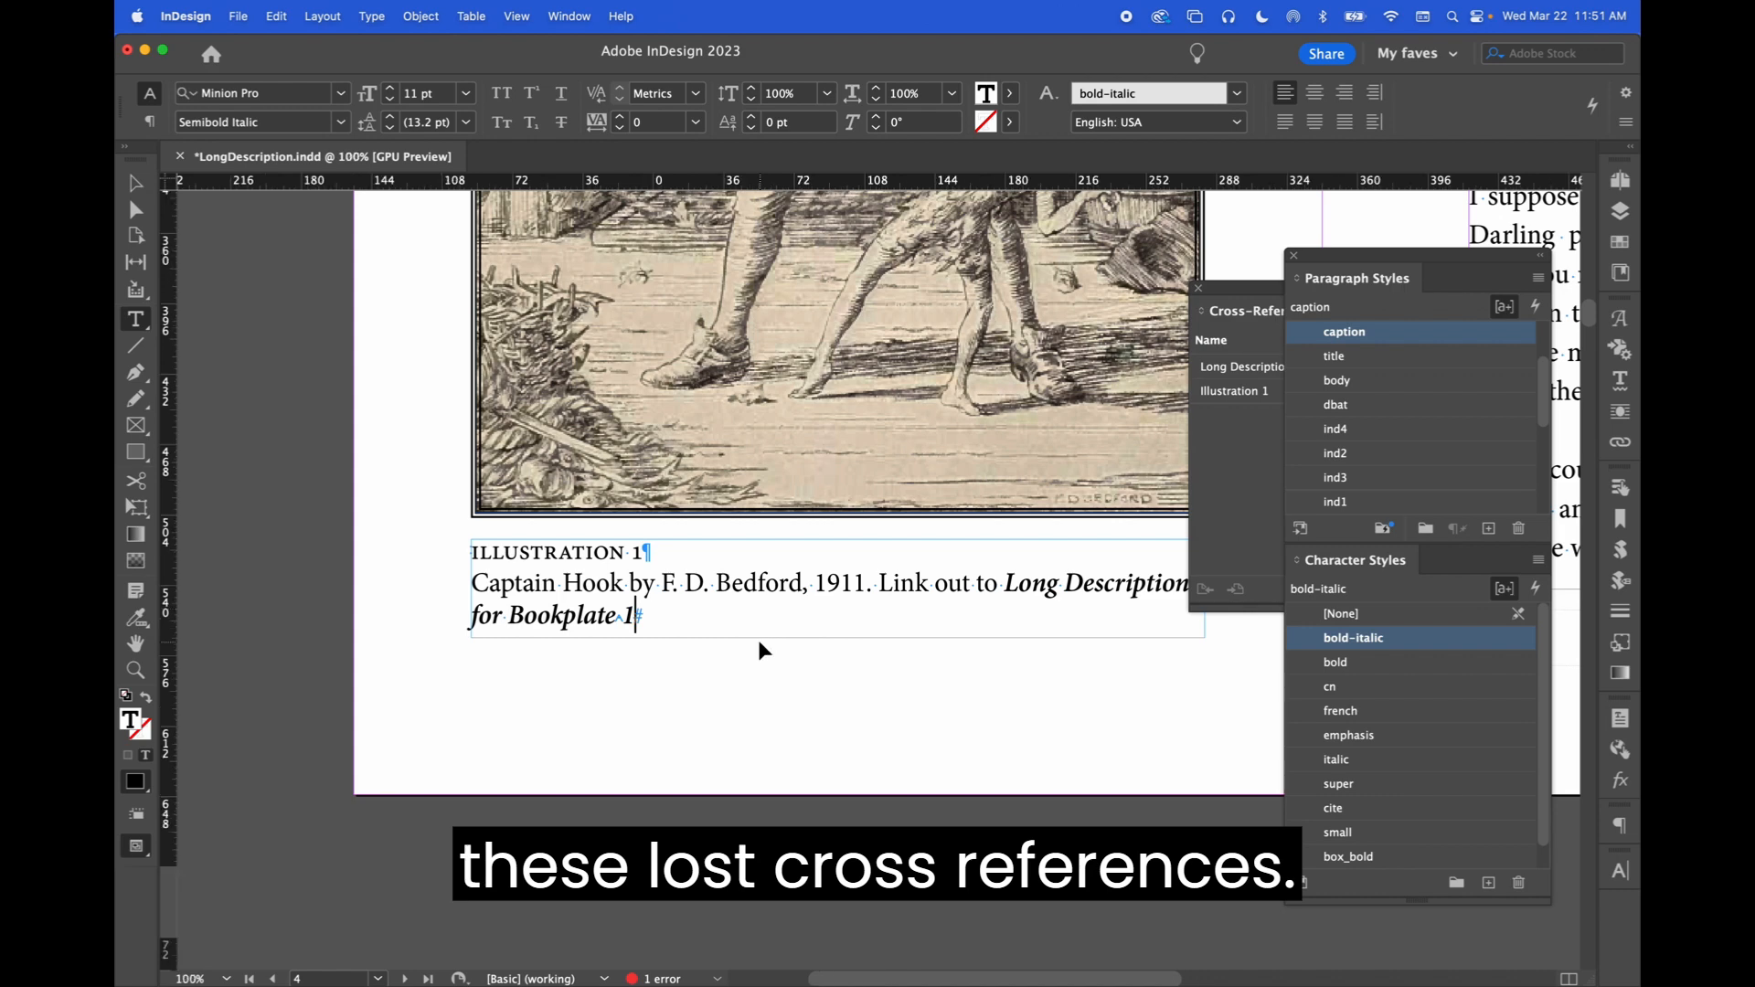
Move the Styles panels left and show Cross-References listing both valid links, pages 4 and 31
key(super+minus)
key(super+minus)
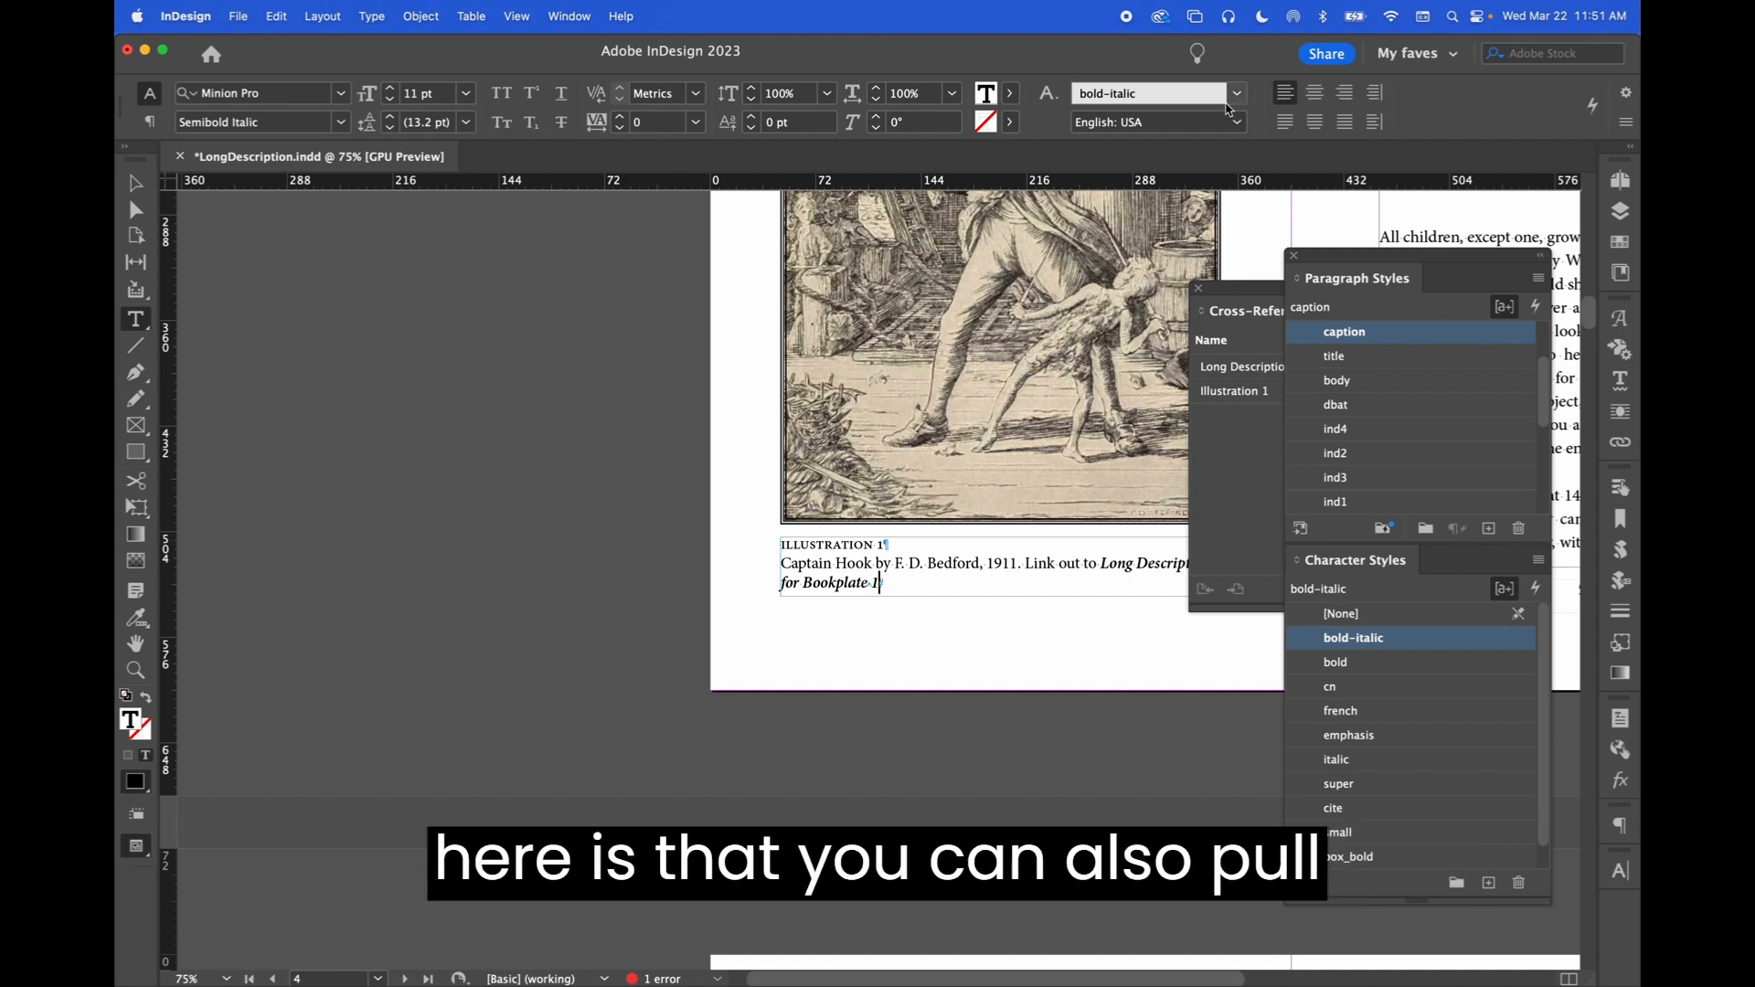
drag(1331, 265, 287, 260)
drag(1271, 297, 1373, 304)
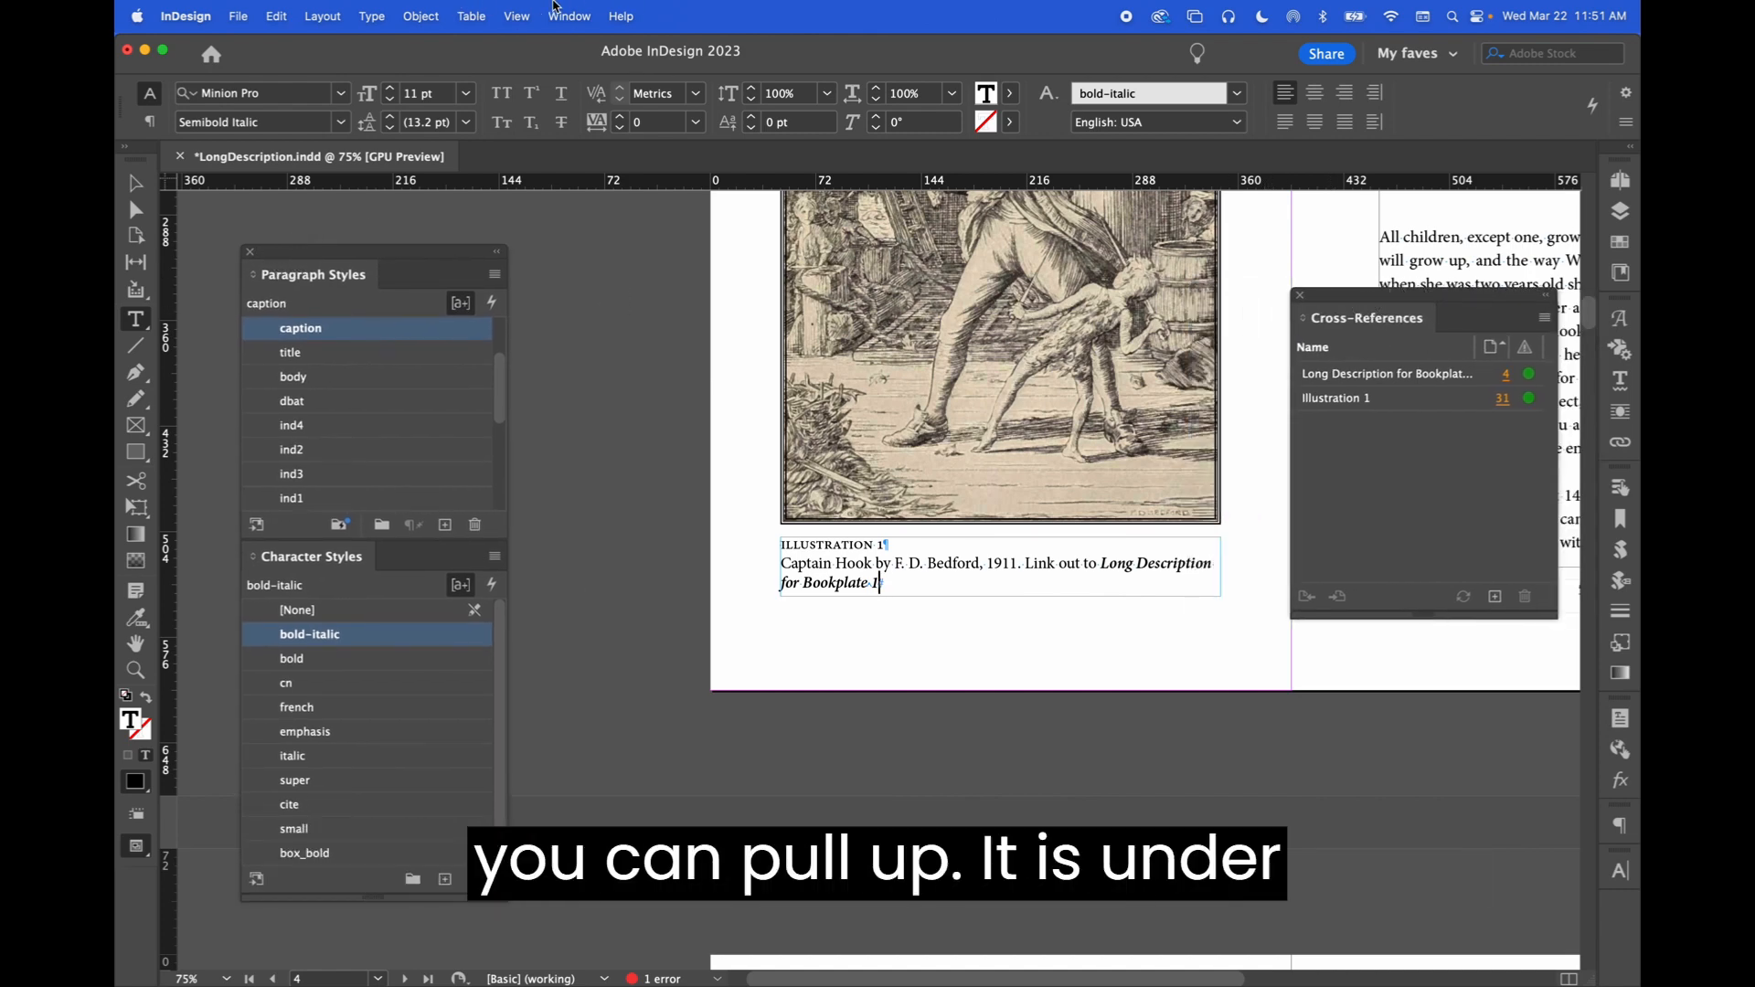
click(545, 5)
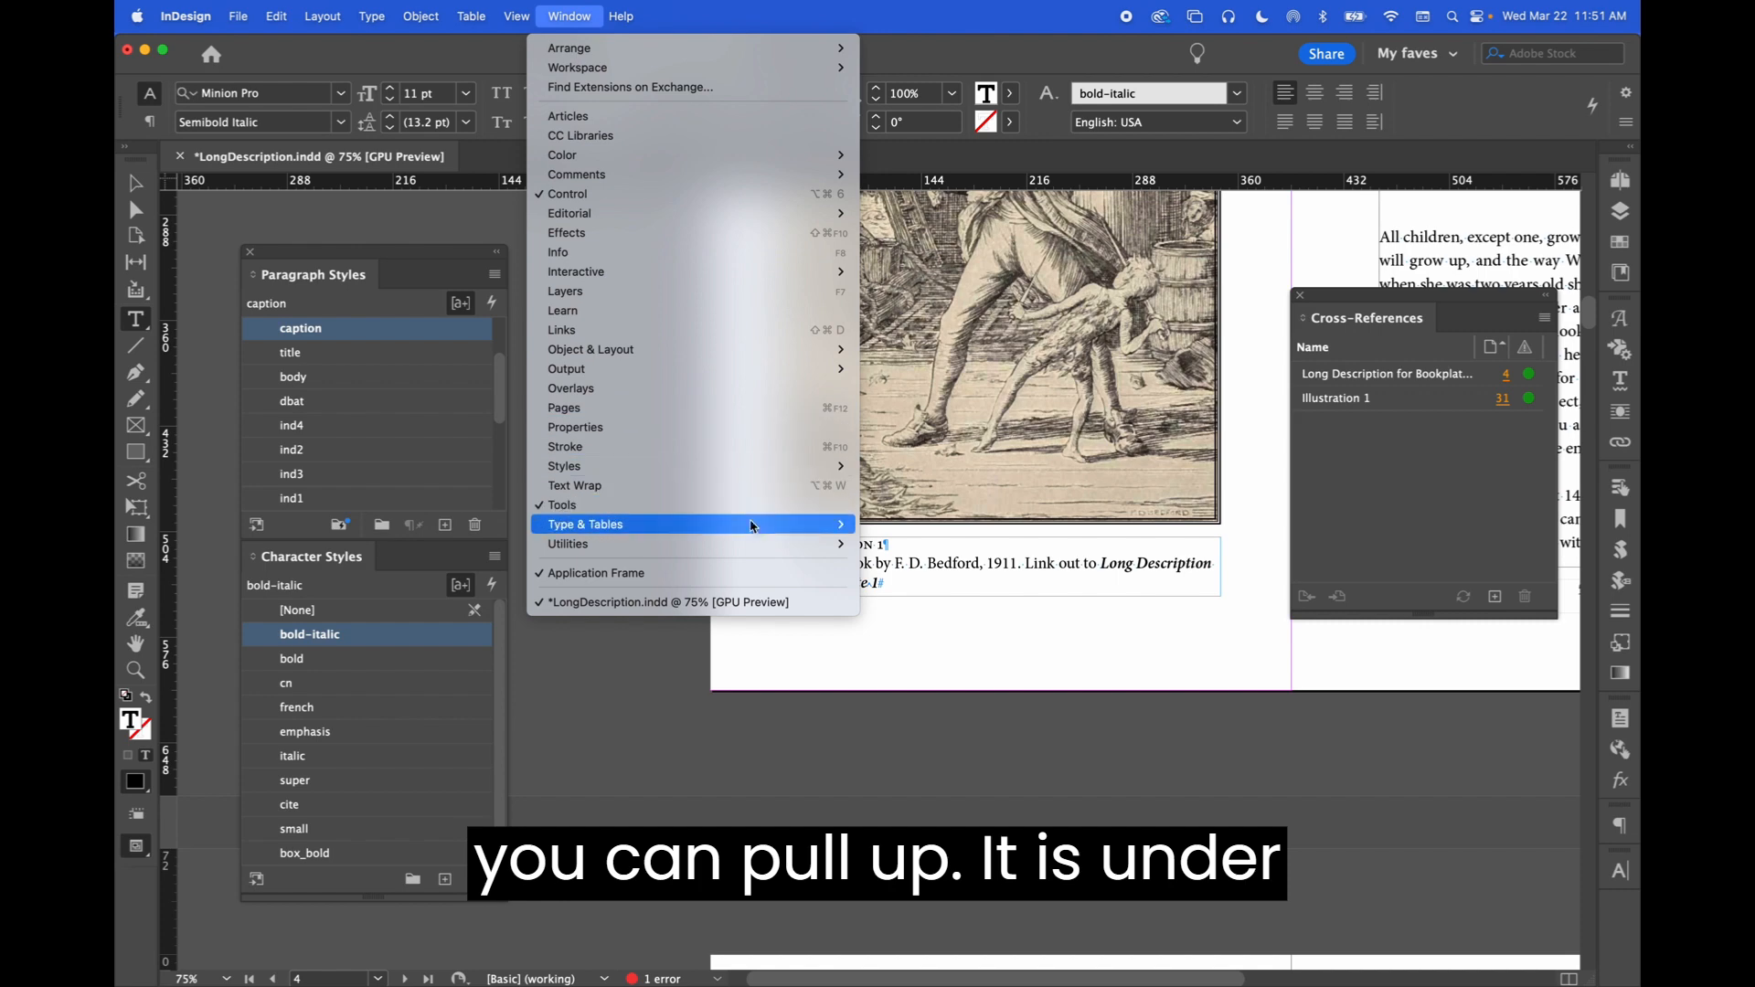
mouse_move(758, 530)
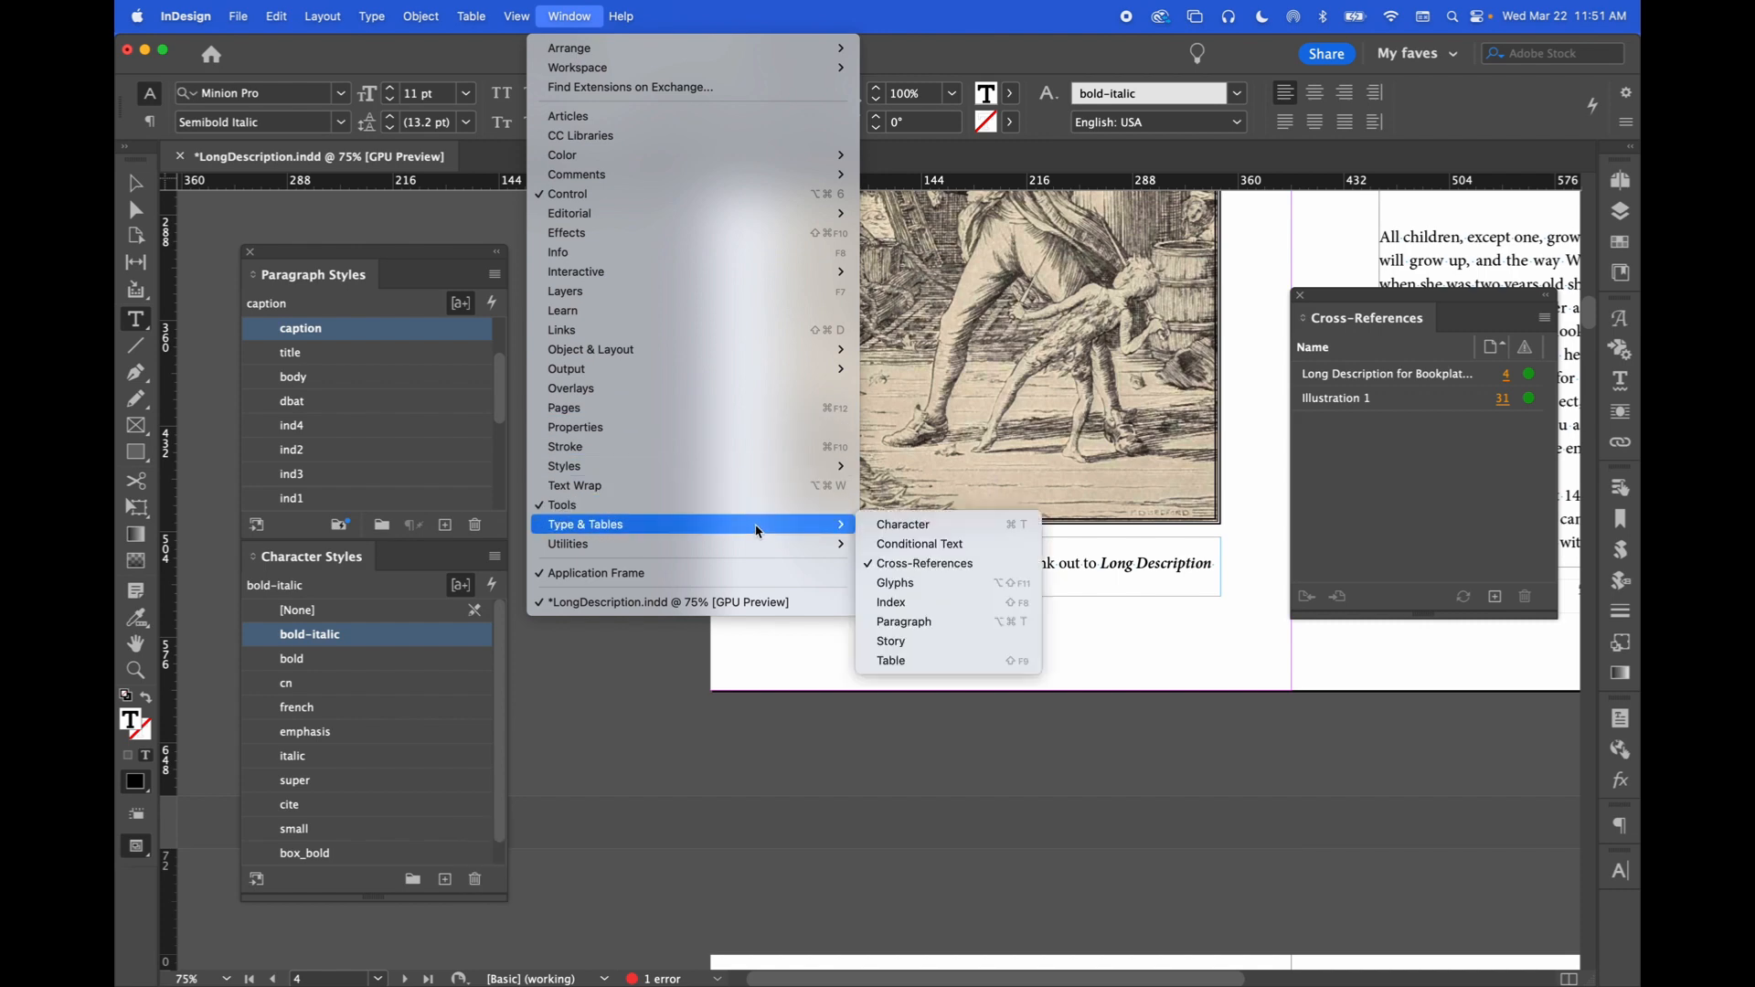
click(967, 565)
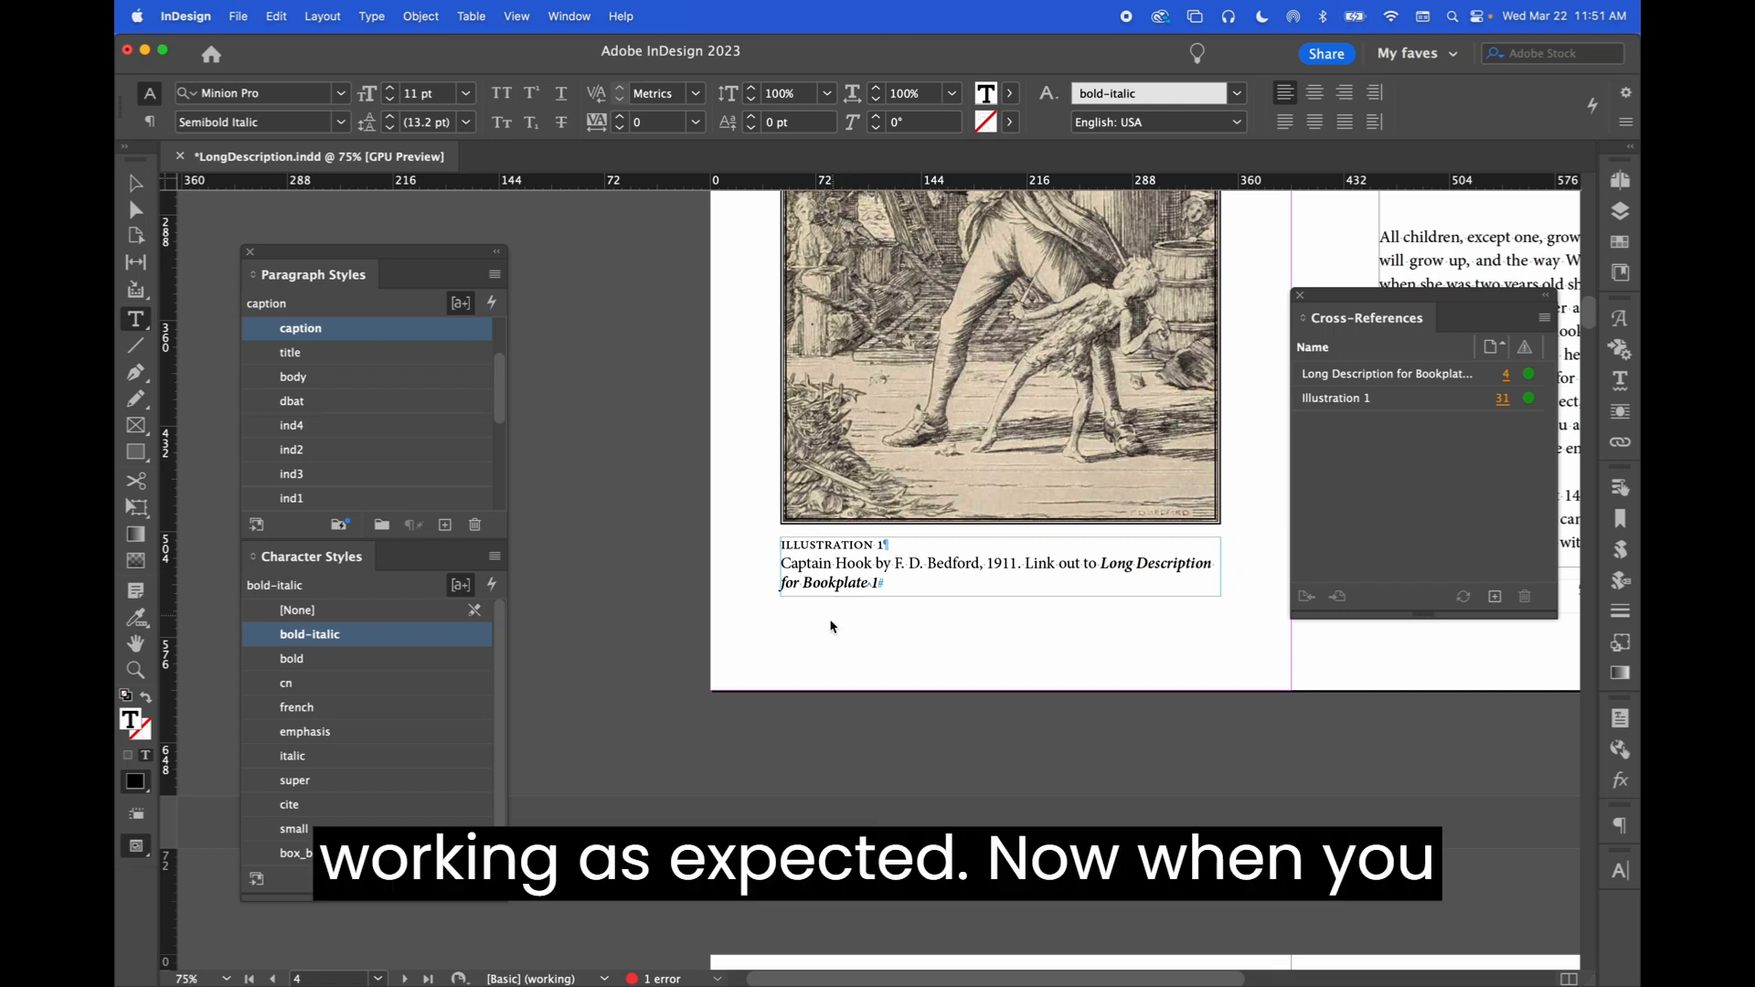
click(781, 650)
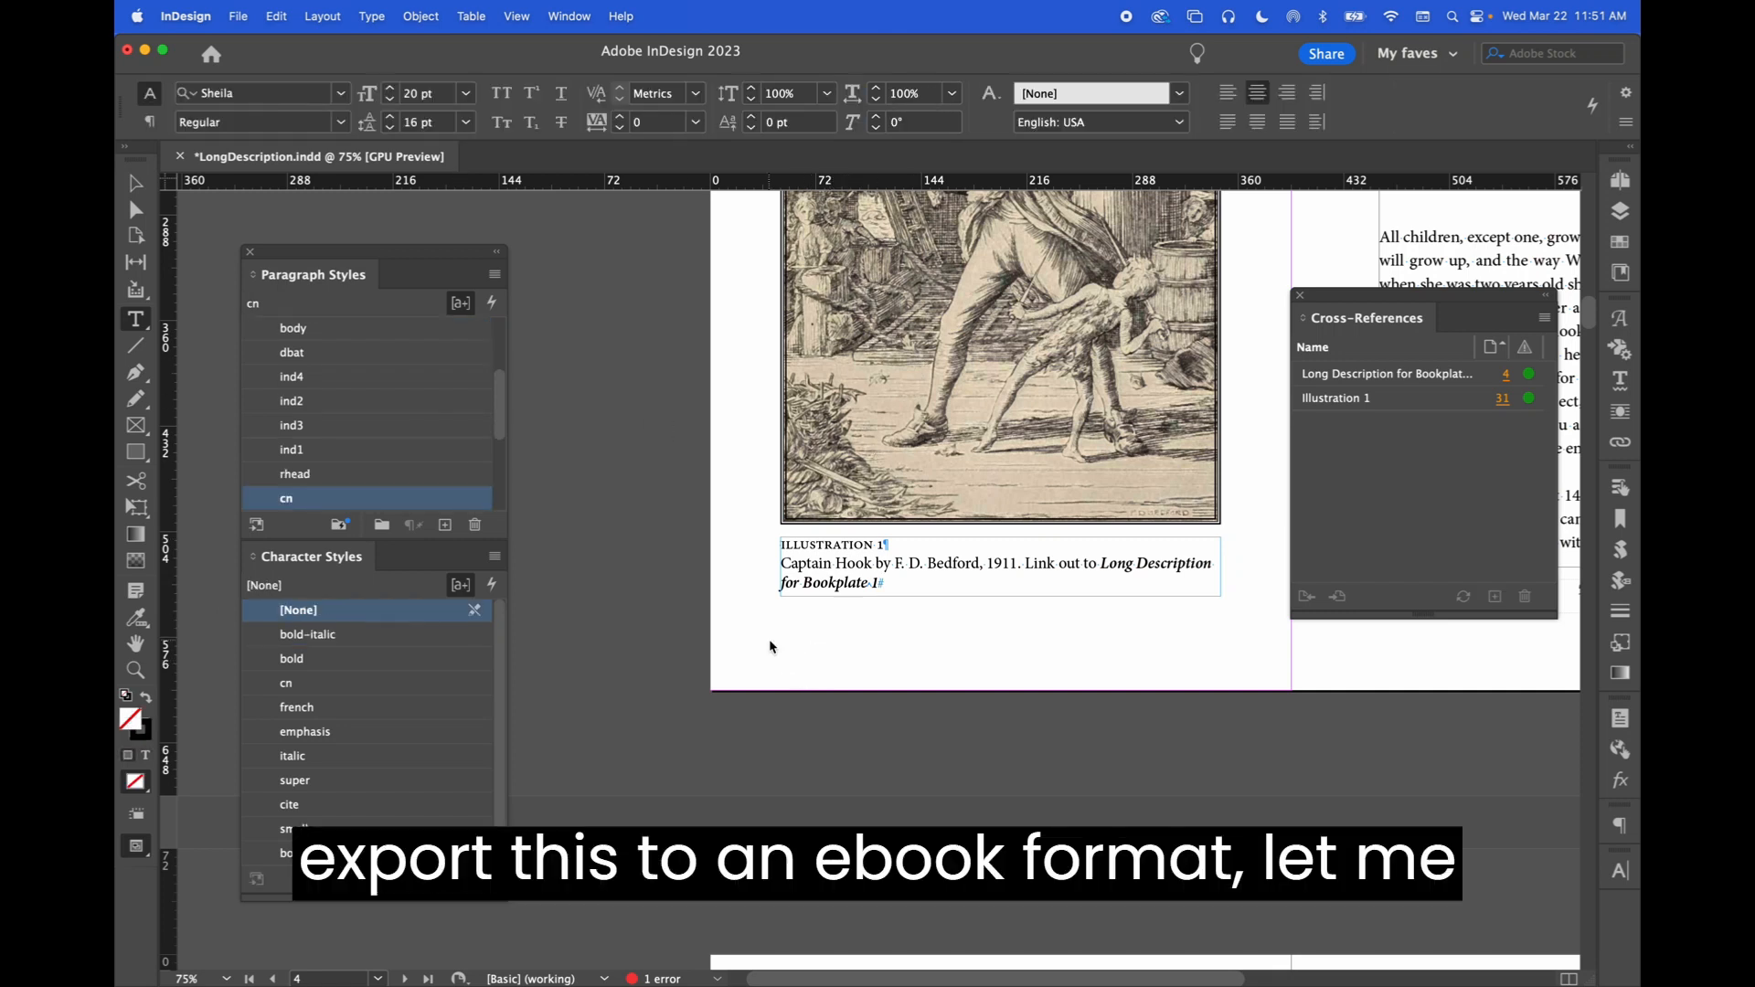
Save the document and page forward to Illustration 1 in LongDescription.epub in Digital Editions
key(super+s)
key(super+h)
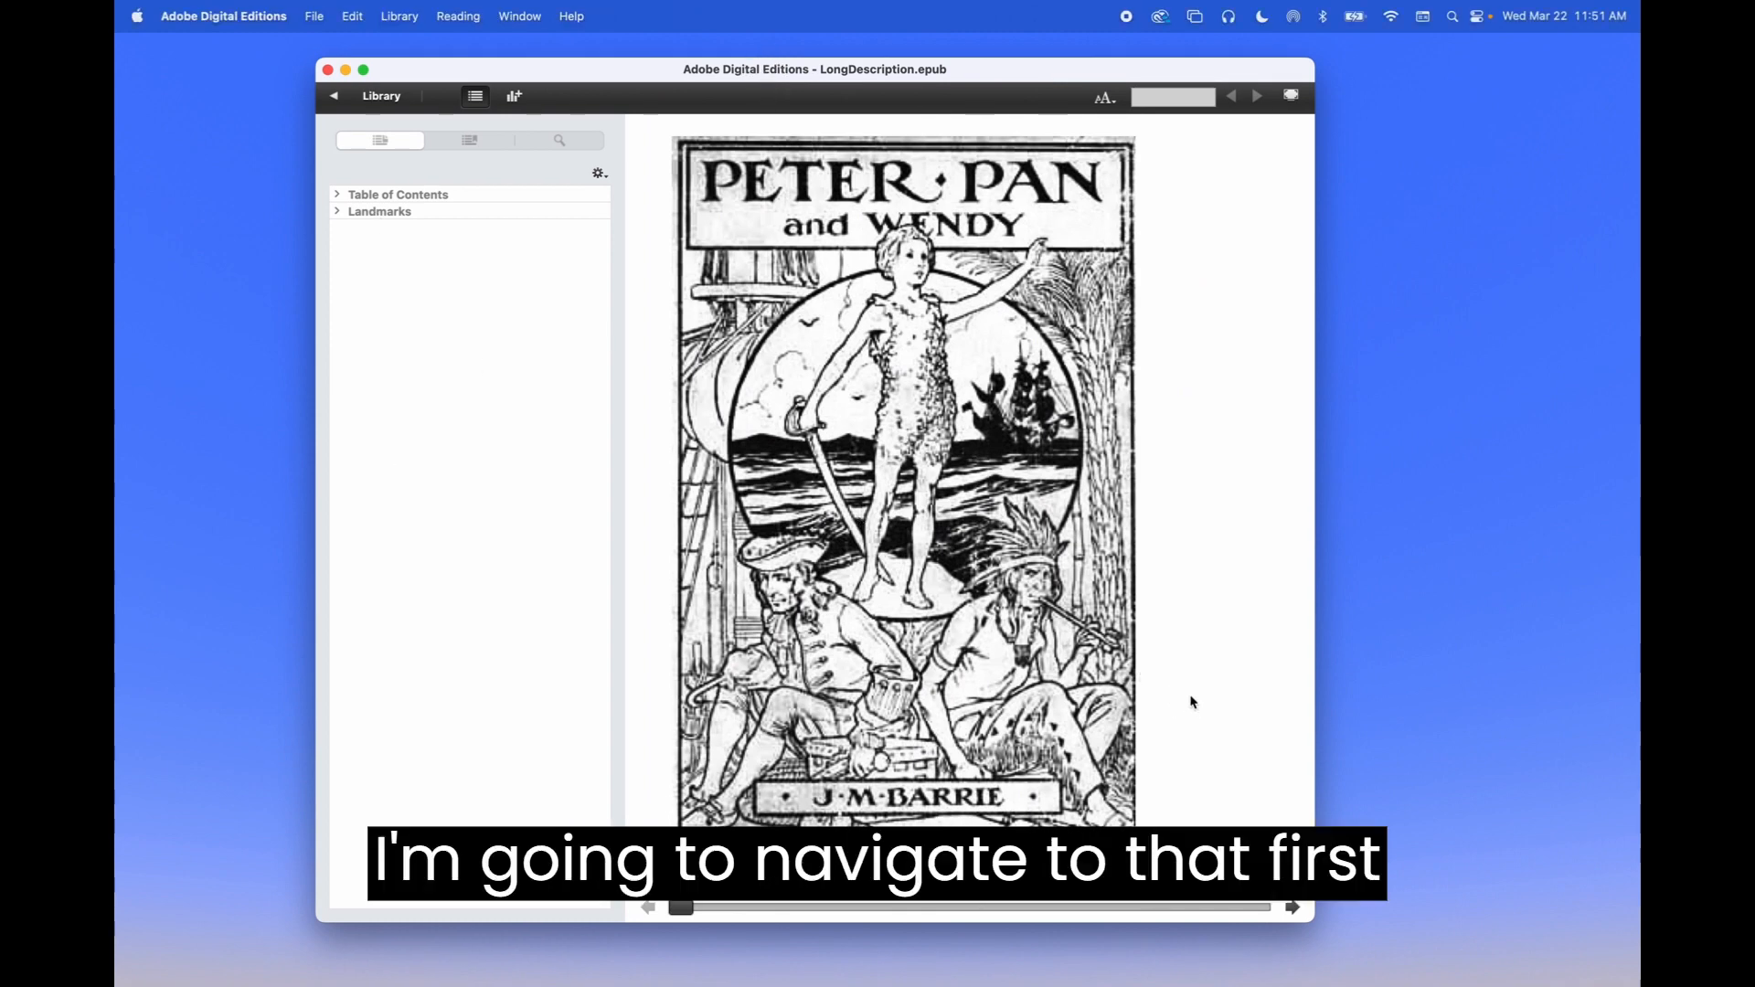
key(Right)
key(Right)
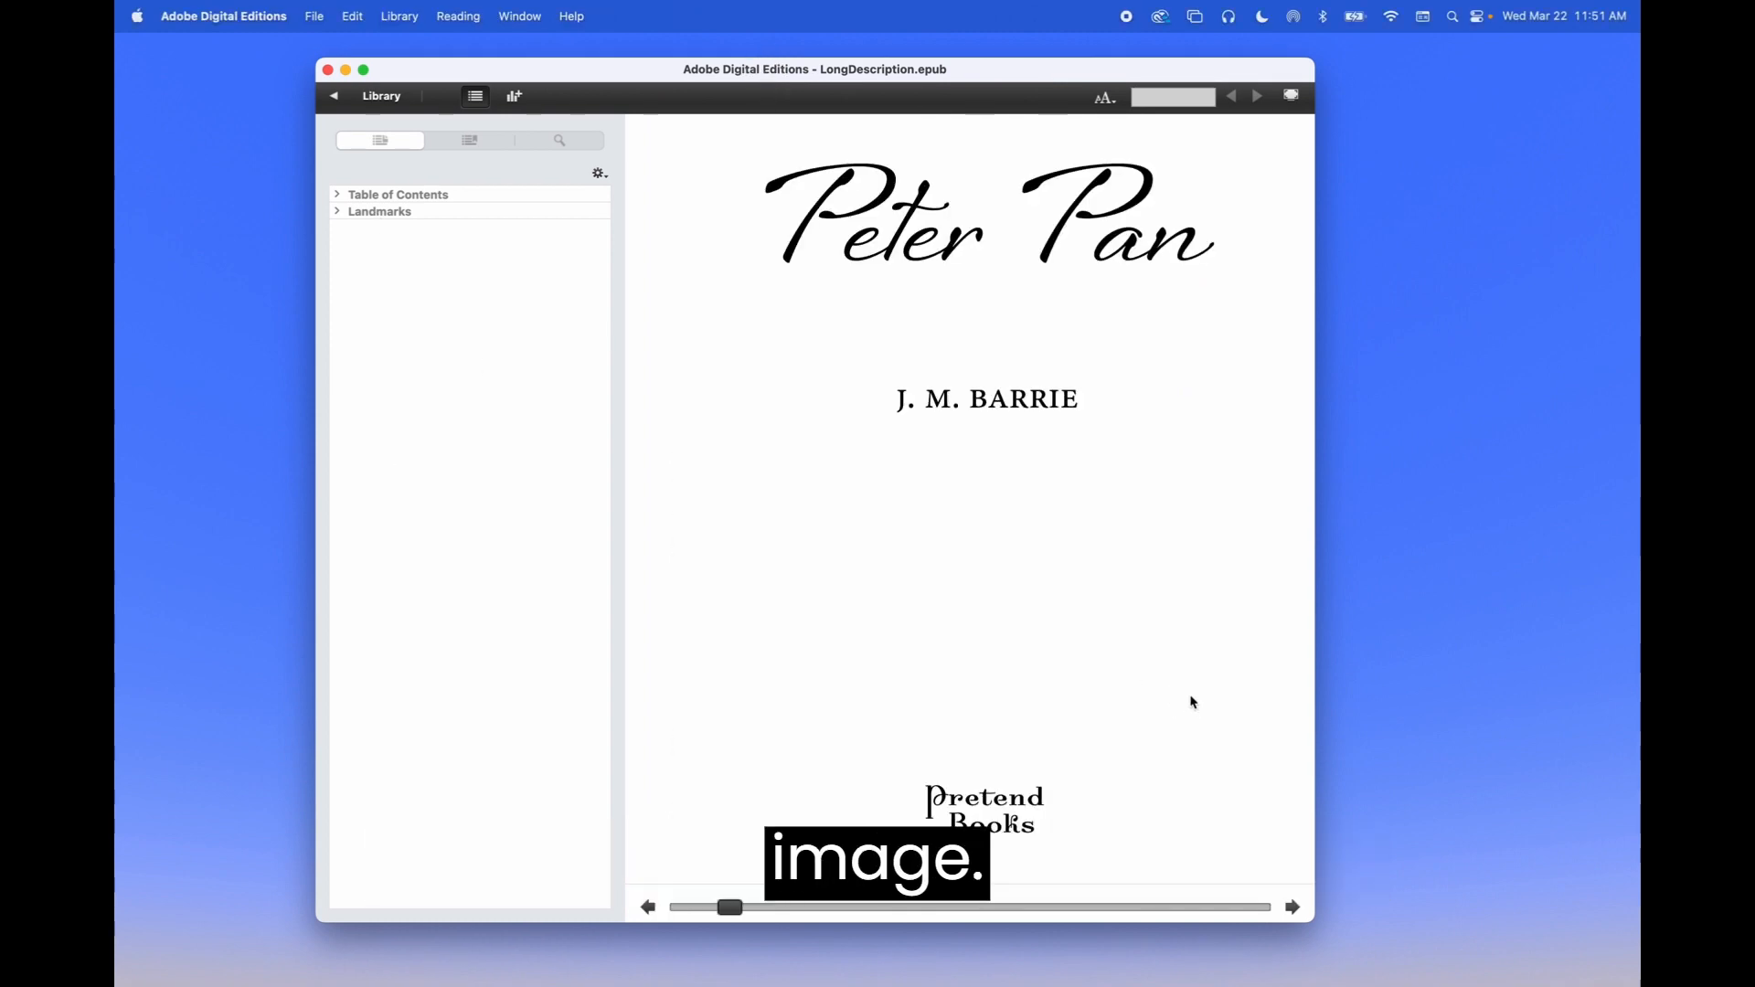
key(Right)
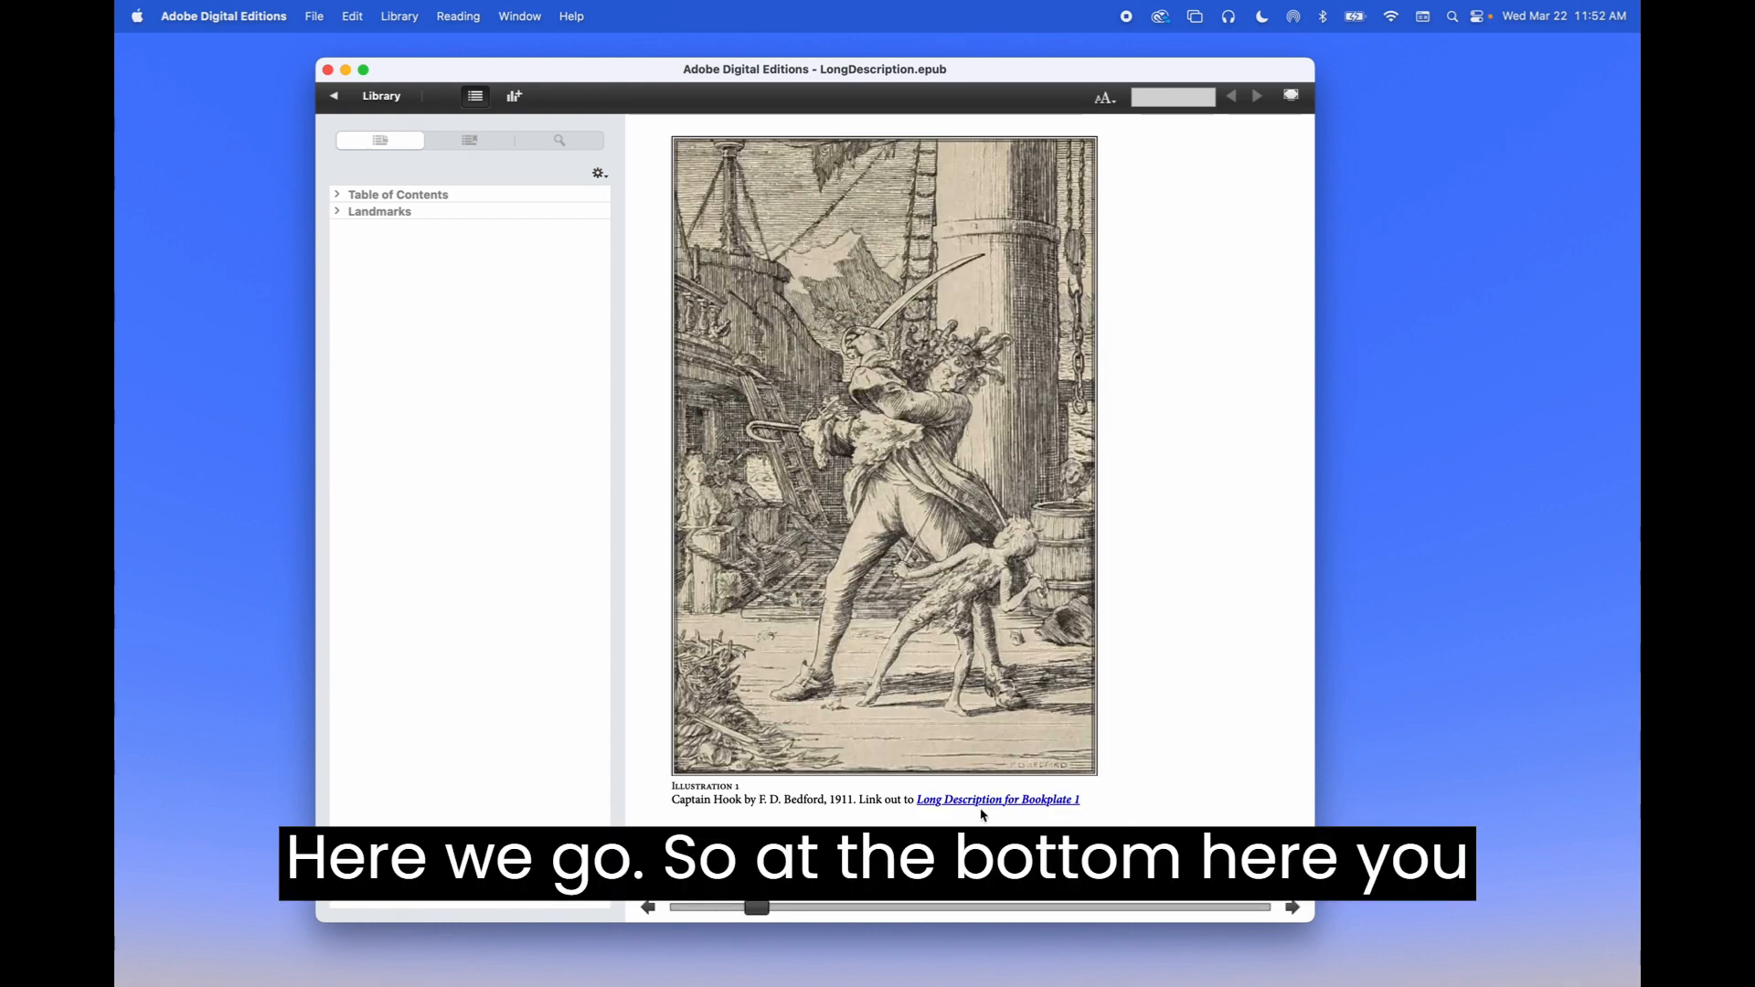
Follow the caption link to the long description and its Illustration 1 back link, twice
click(1054, 803)
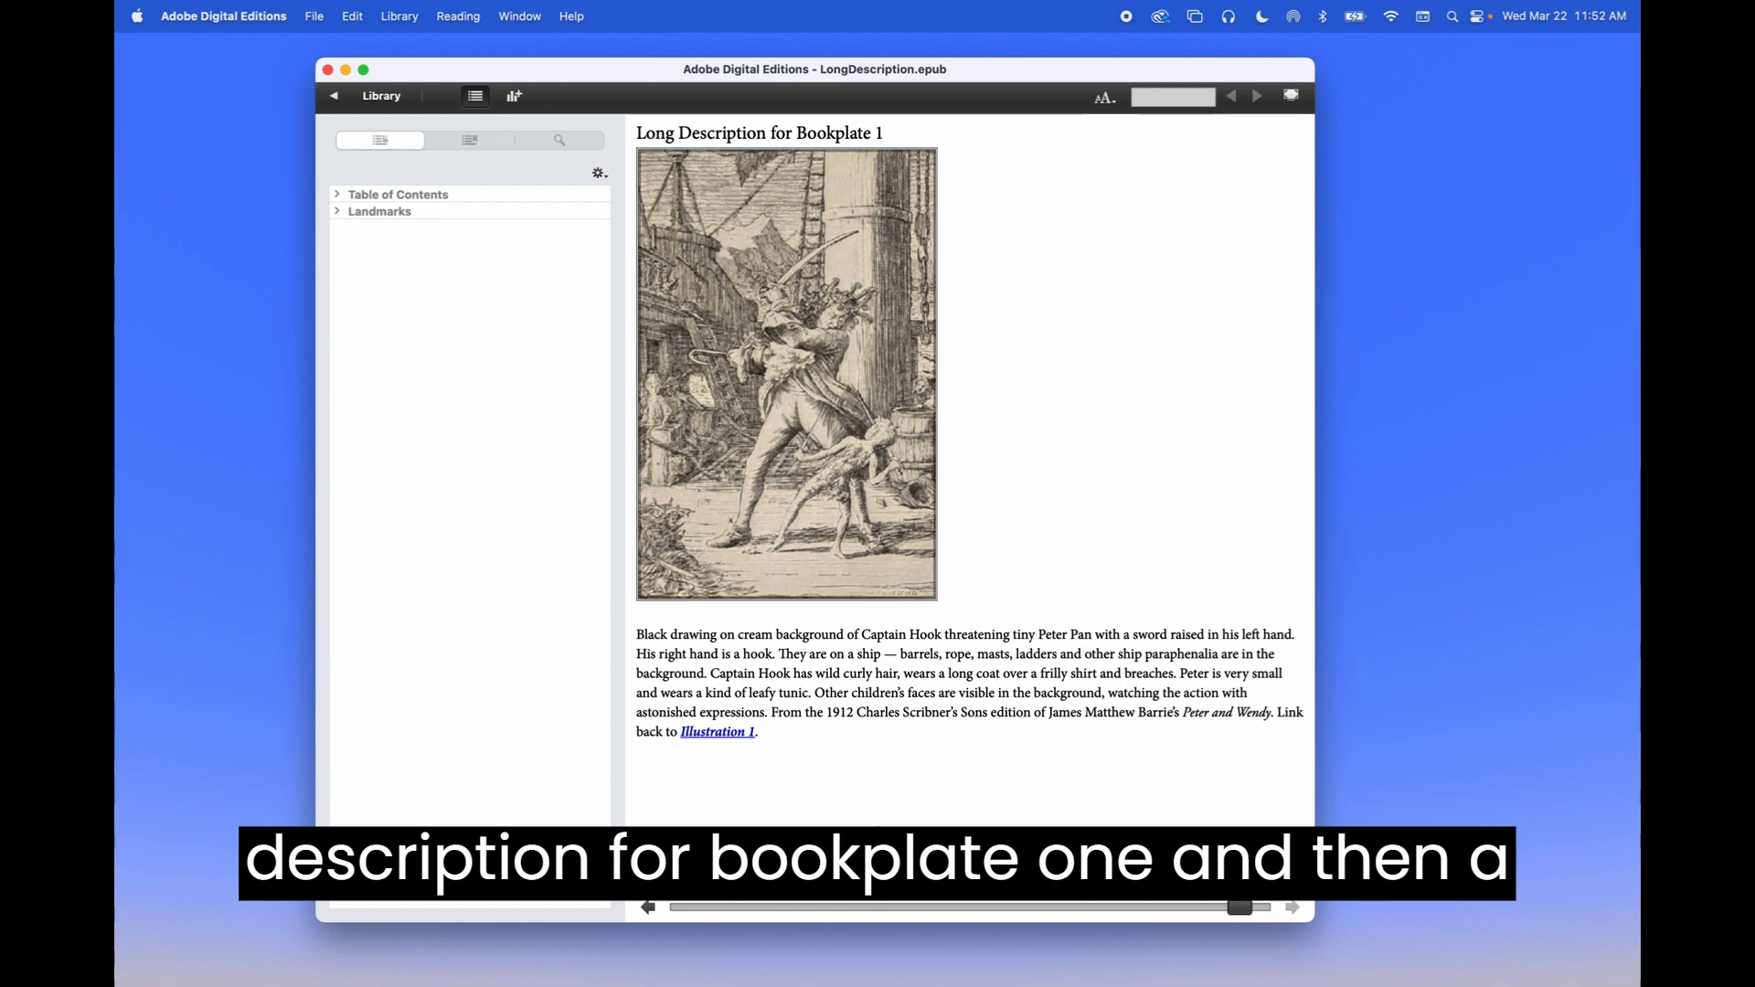
click(724, 735)
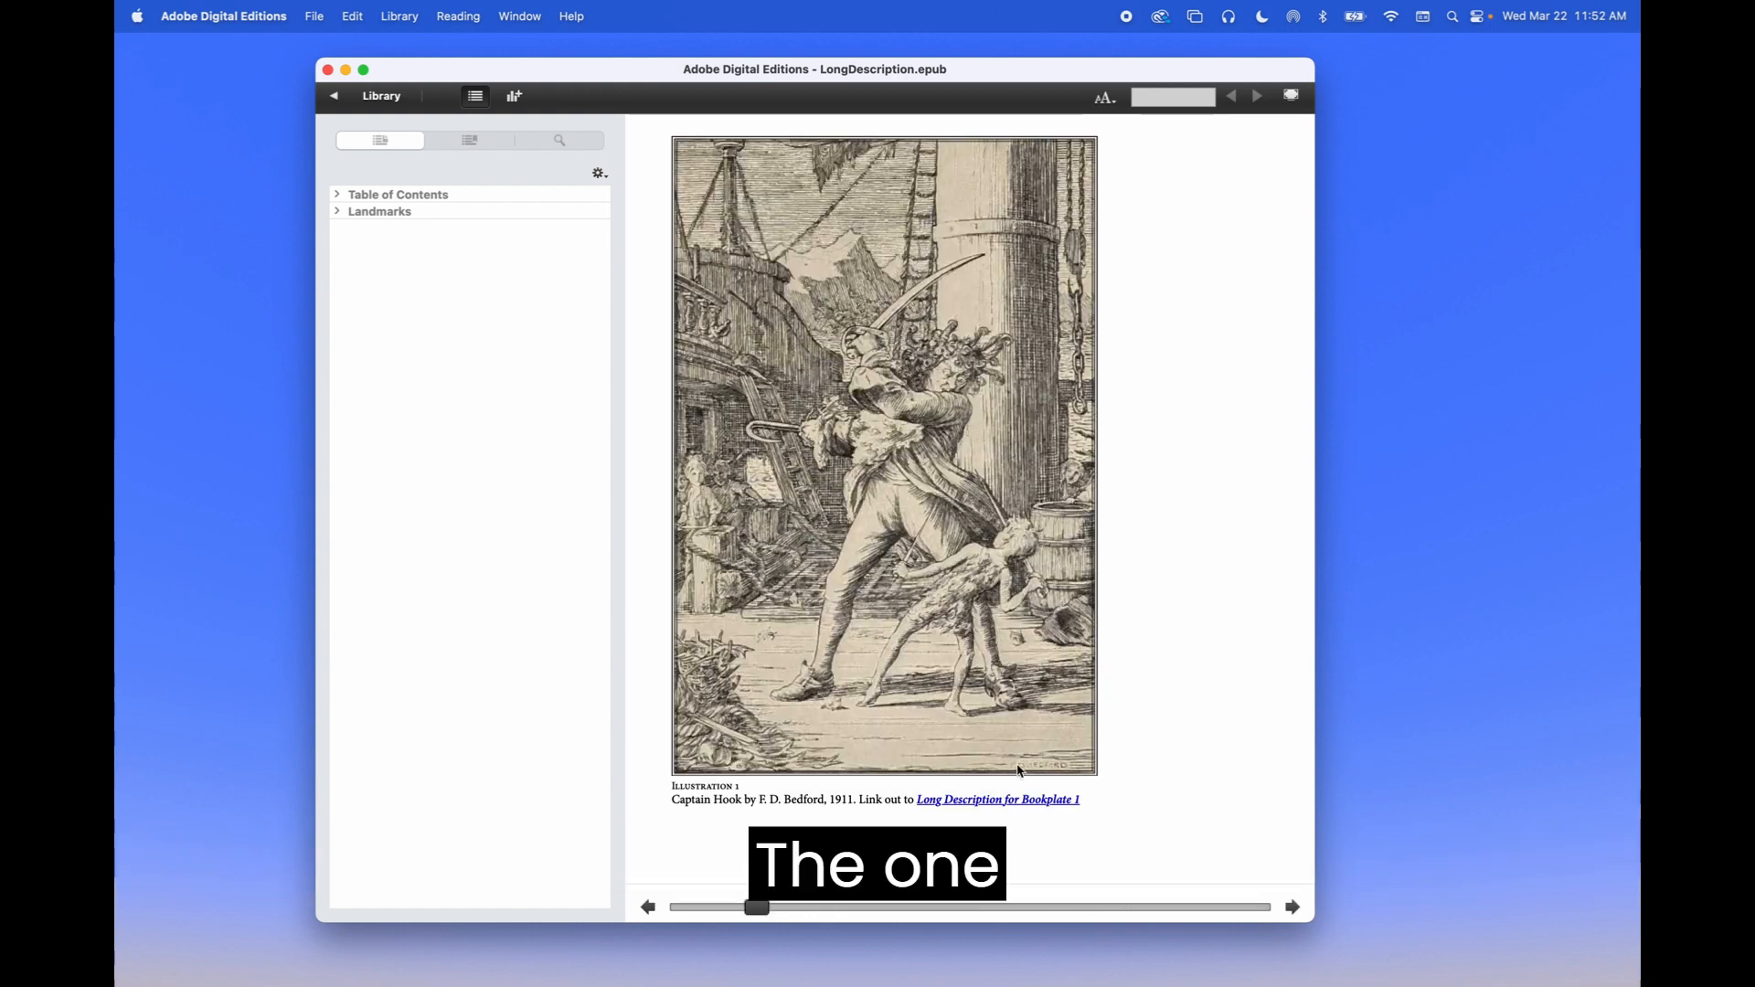
click(1001, 803)
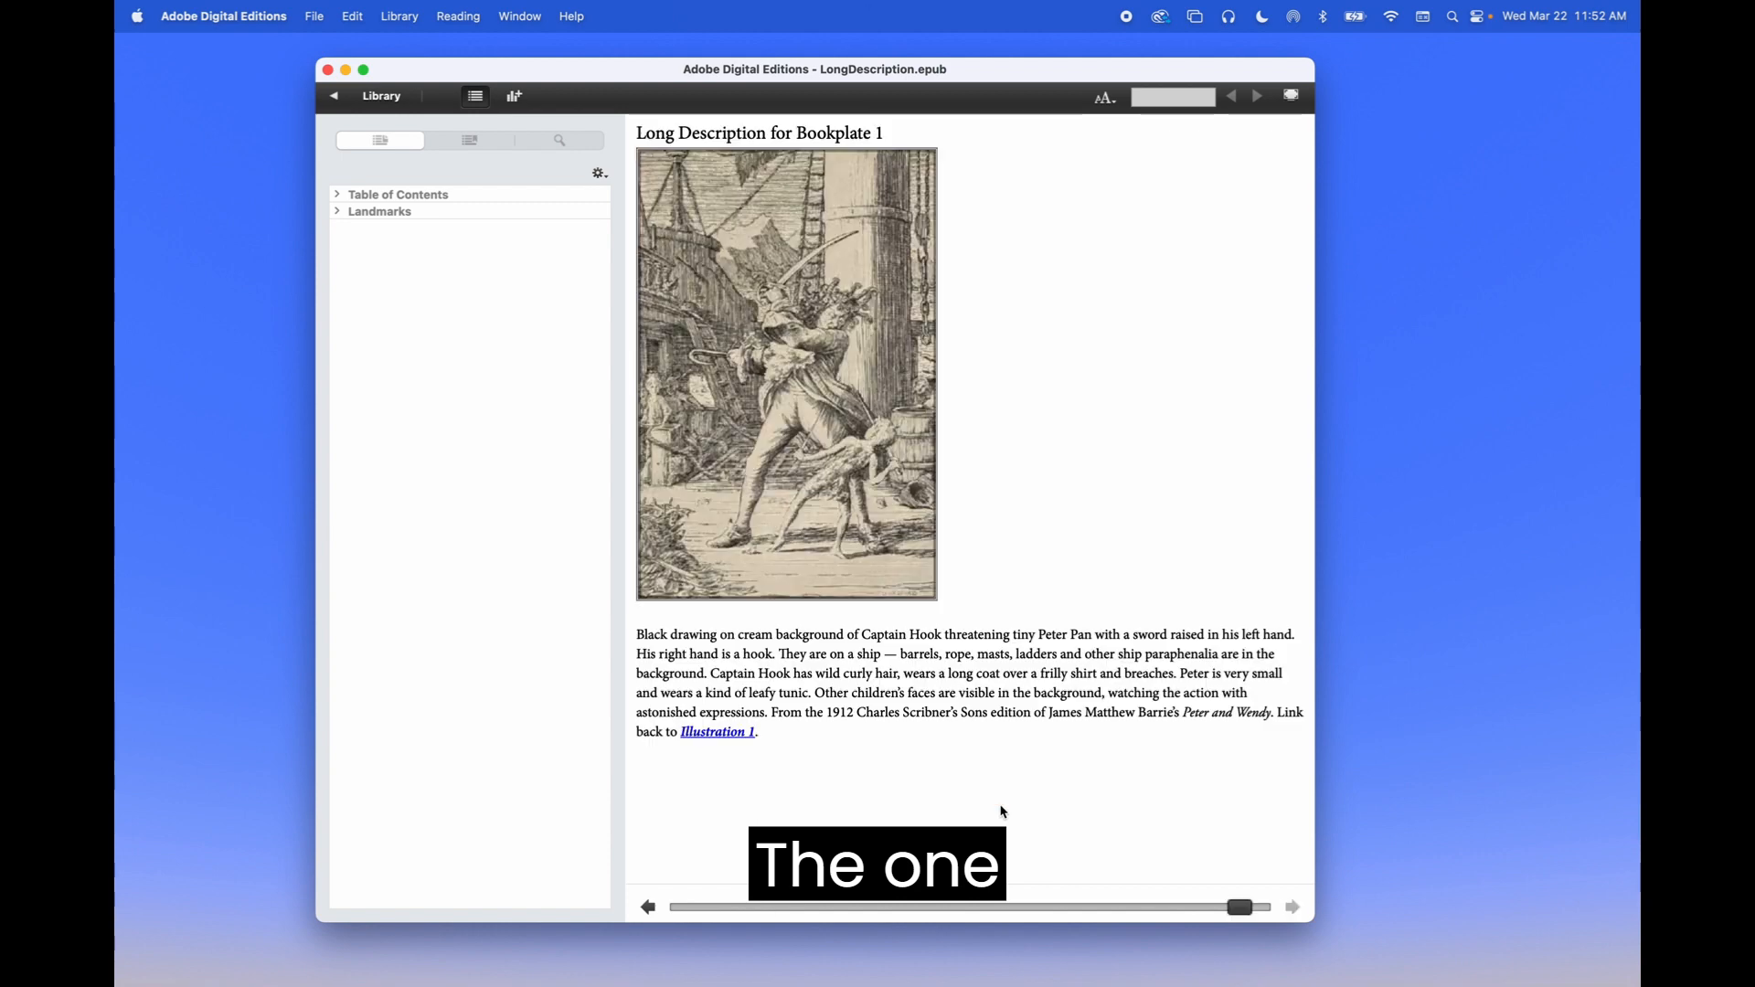
click(713, 738)
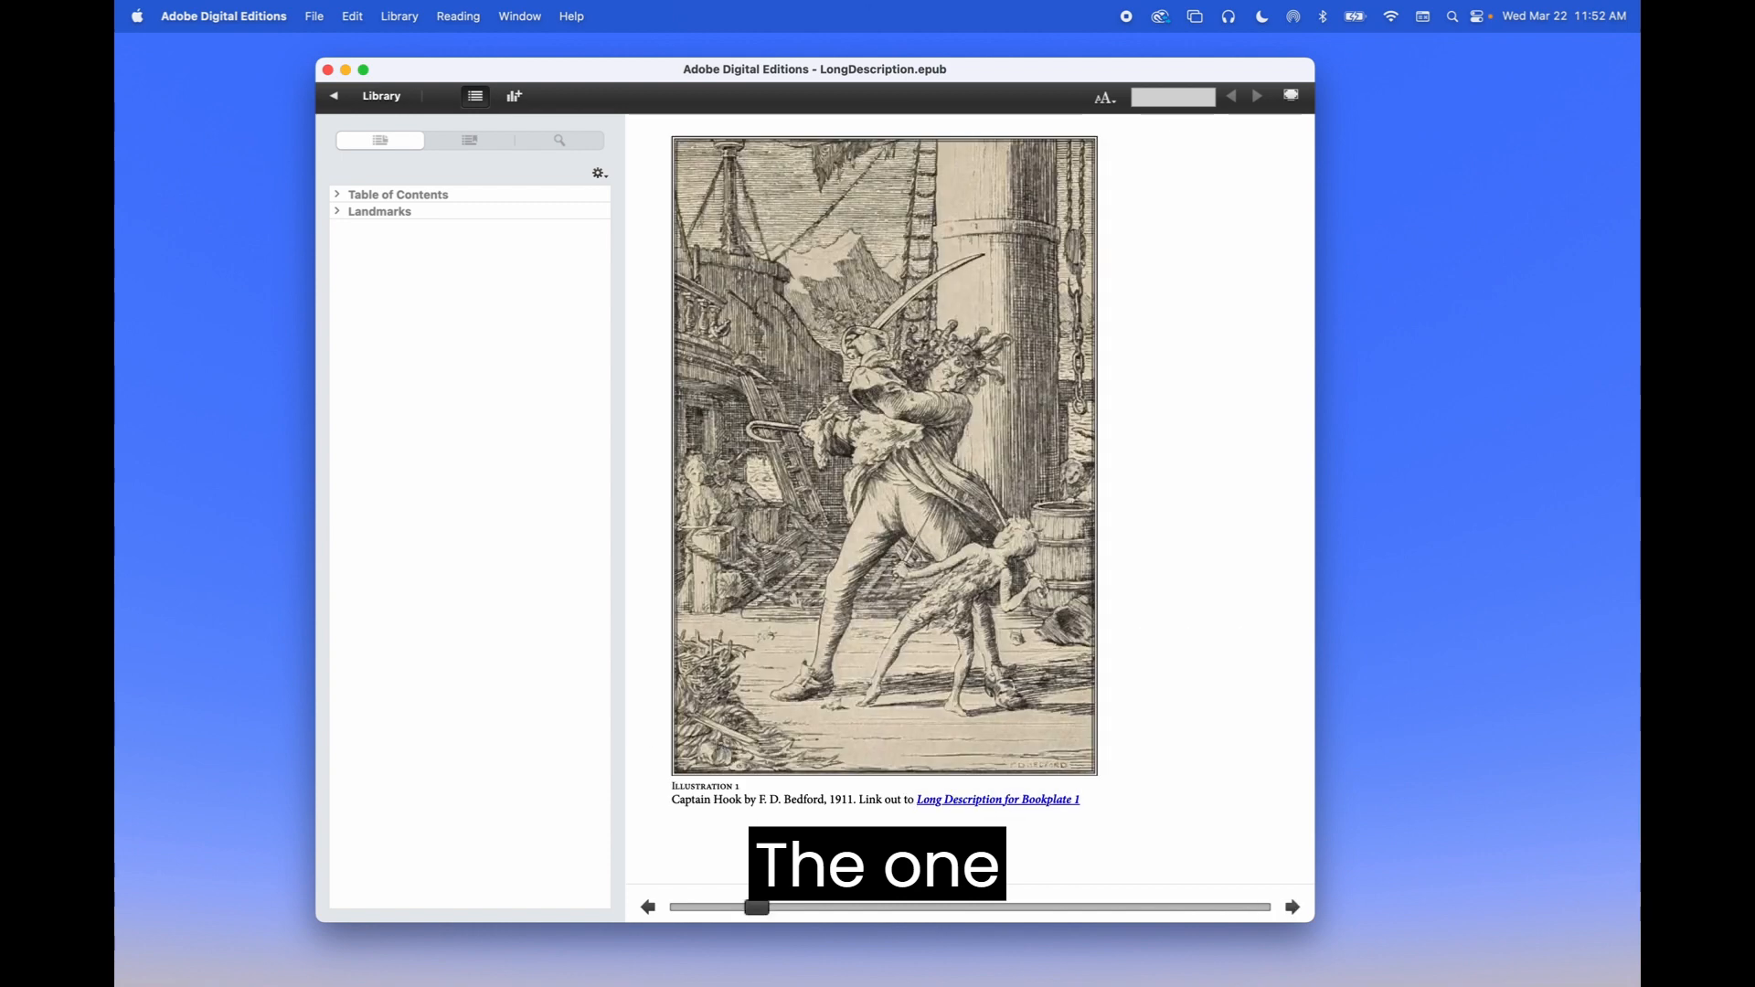
key(super+Tab)
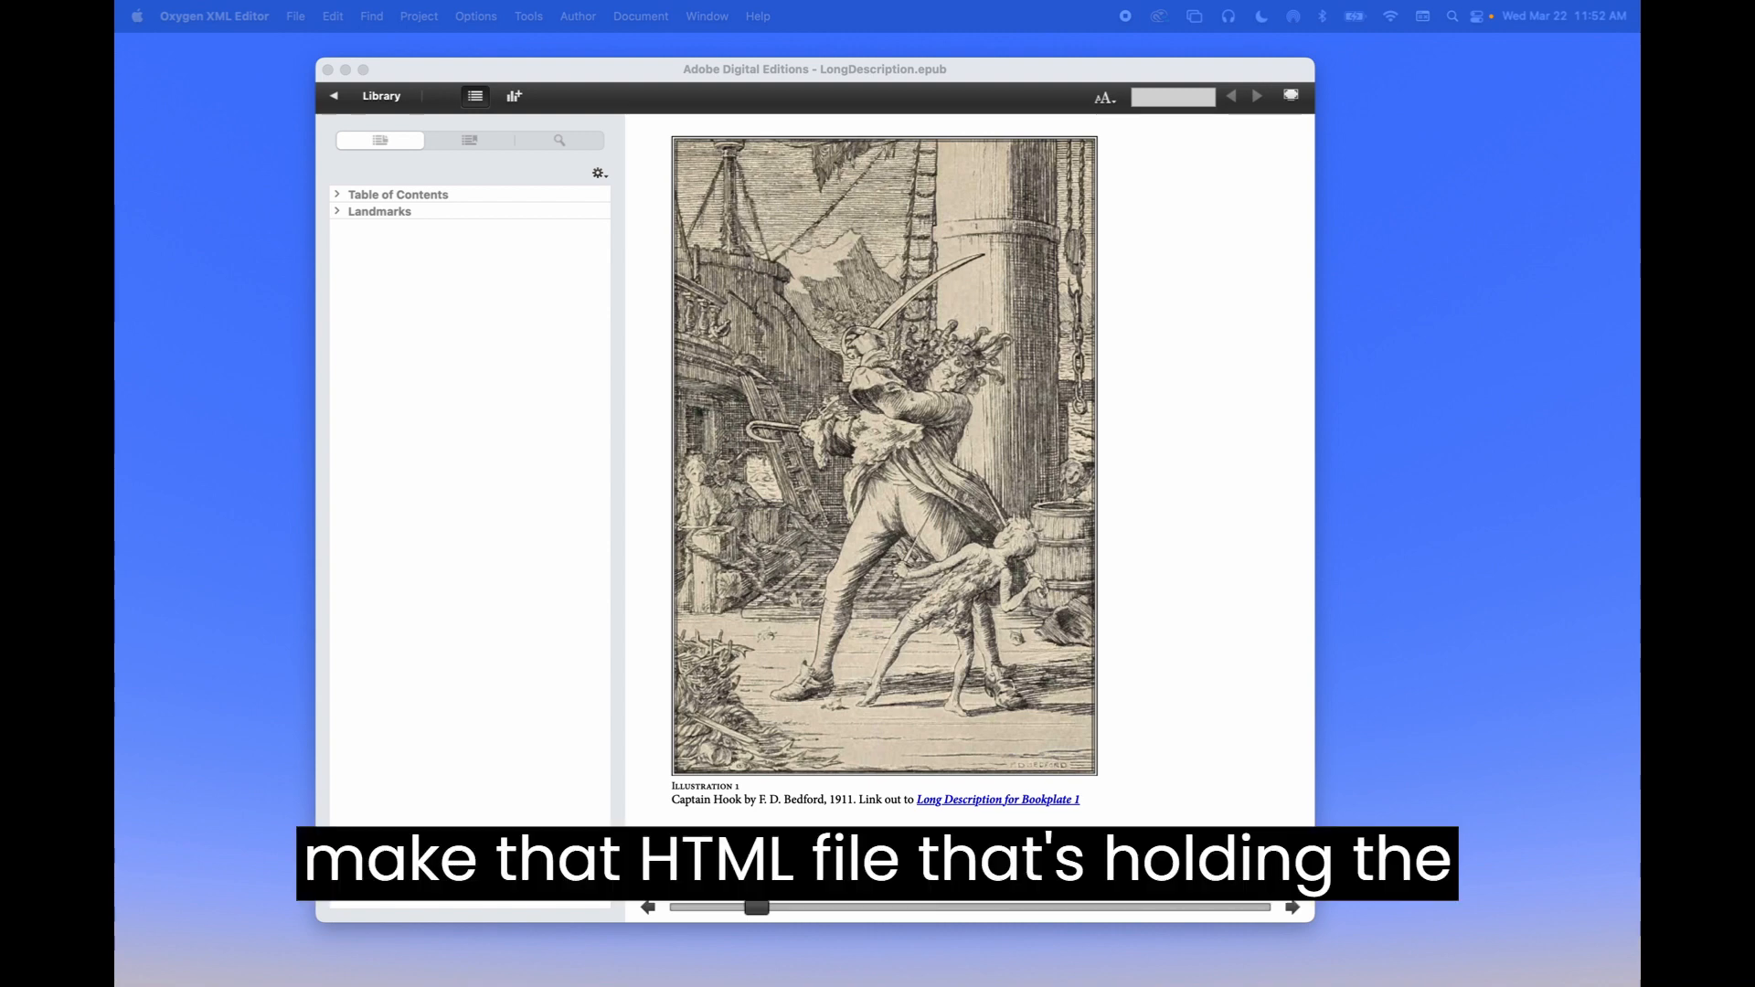
Open the EPUB's OEBPS/content.opf in Oxygen XML Editor as raw XML in Text view
drag(479, 2, 331, 71)
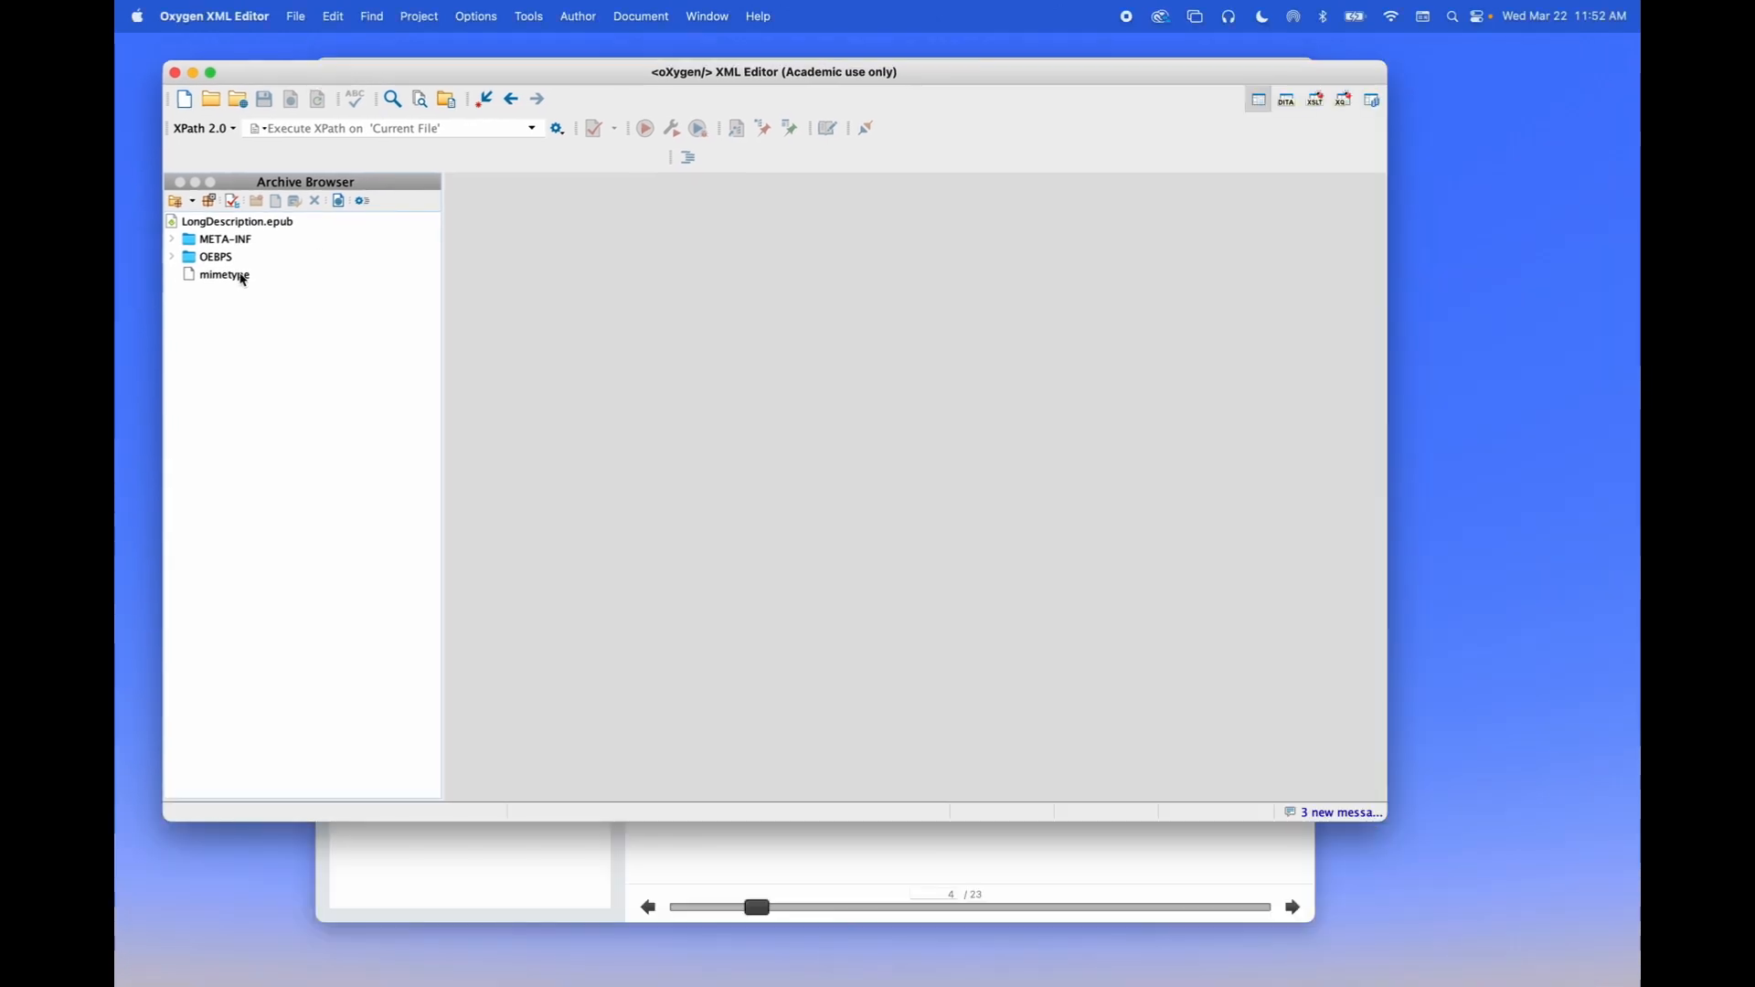
click(177, 259)
click(266, 435)
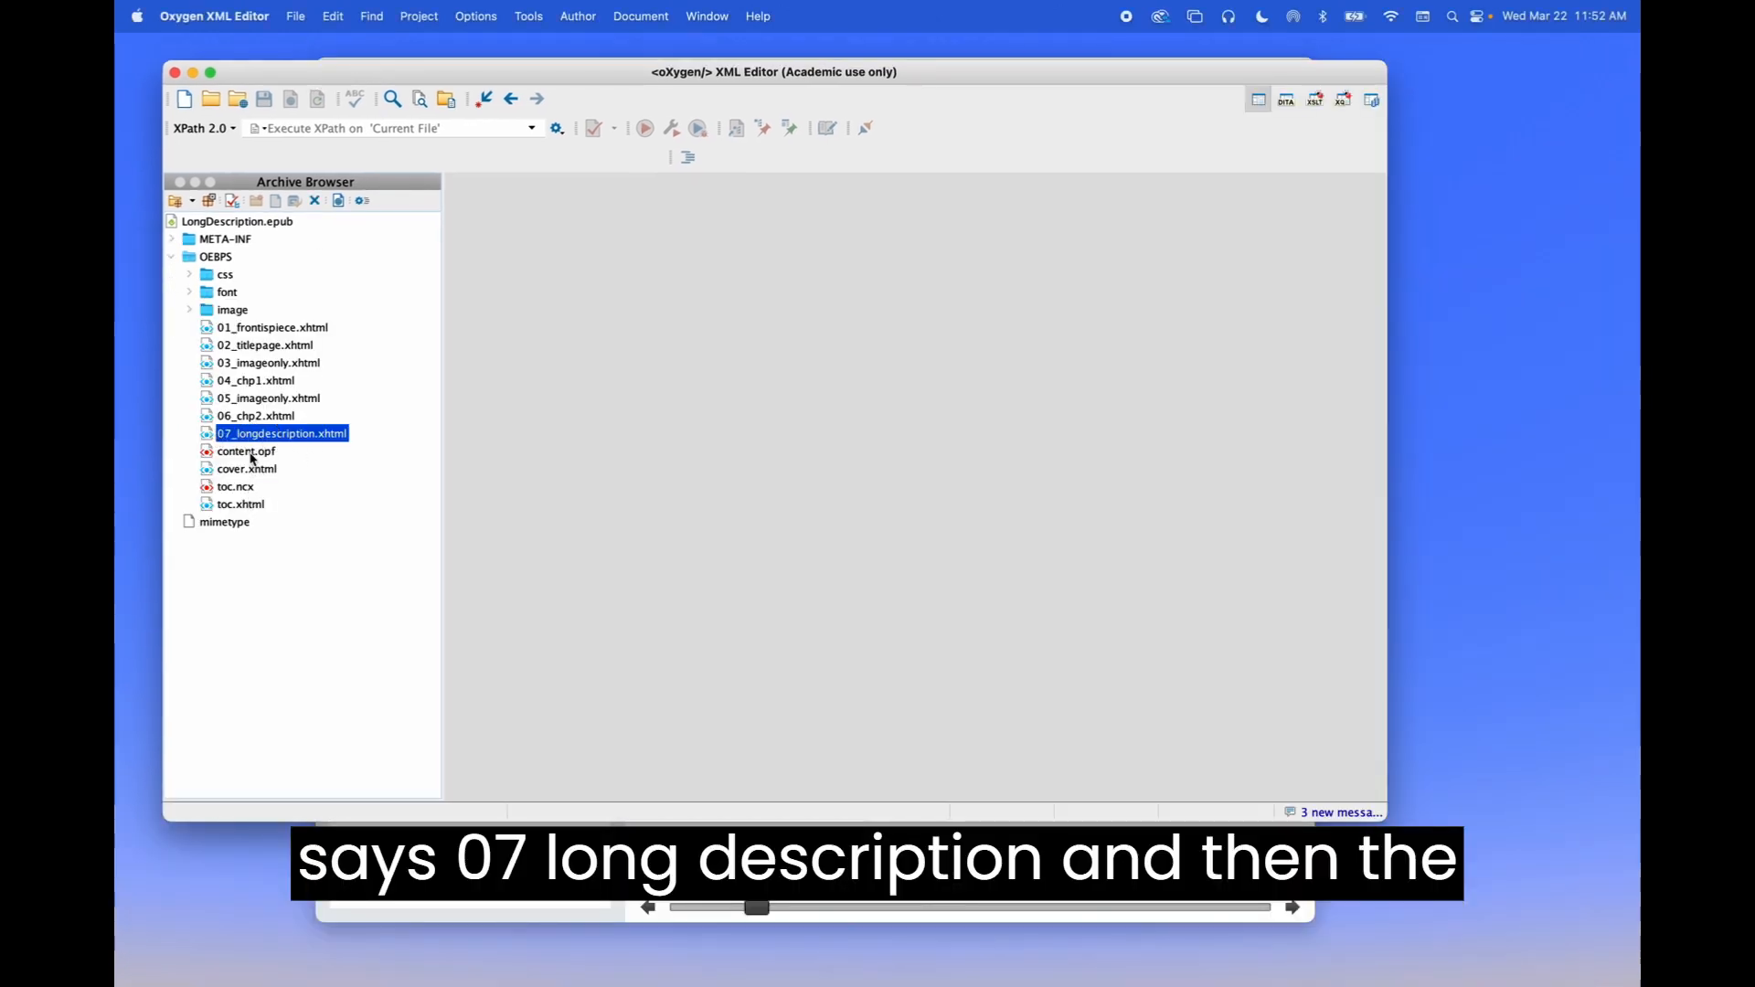
double_click(251, 453)
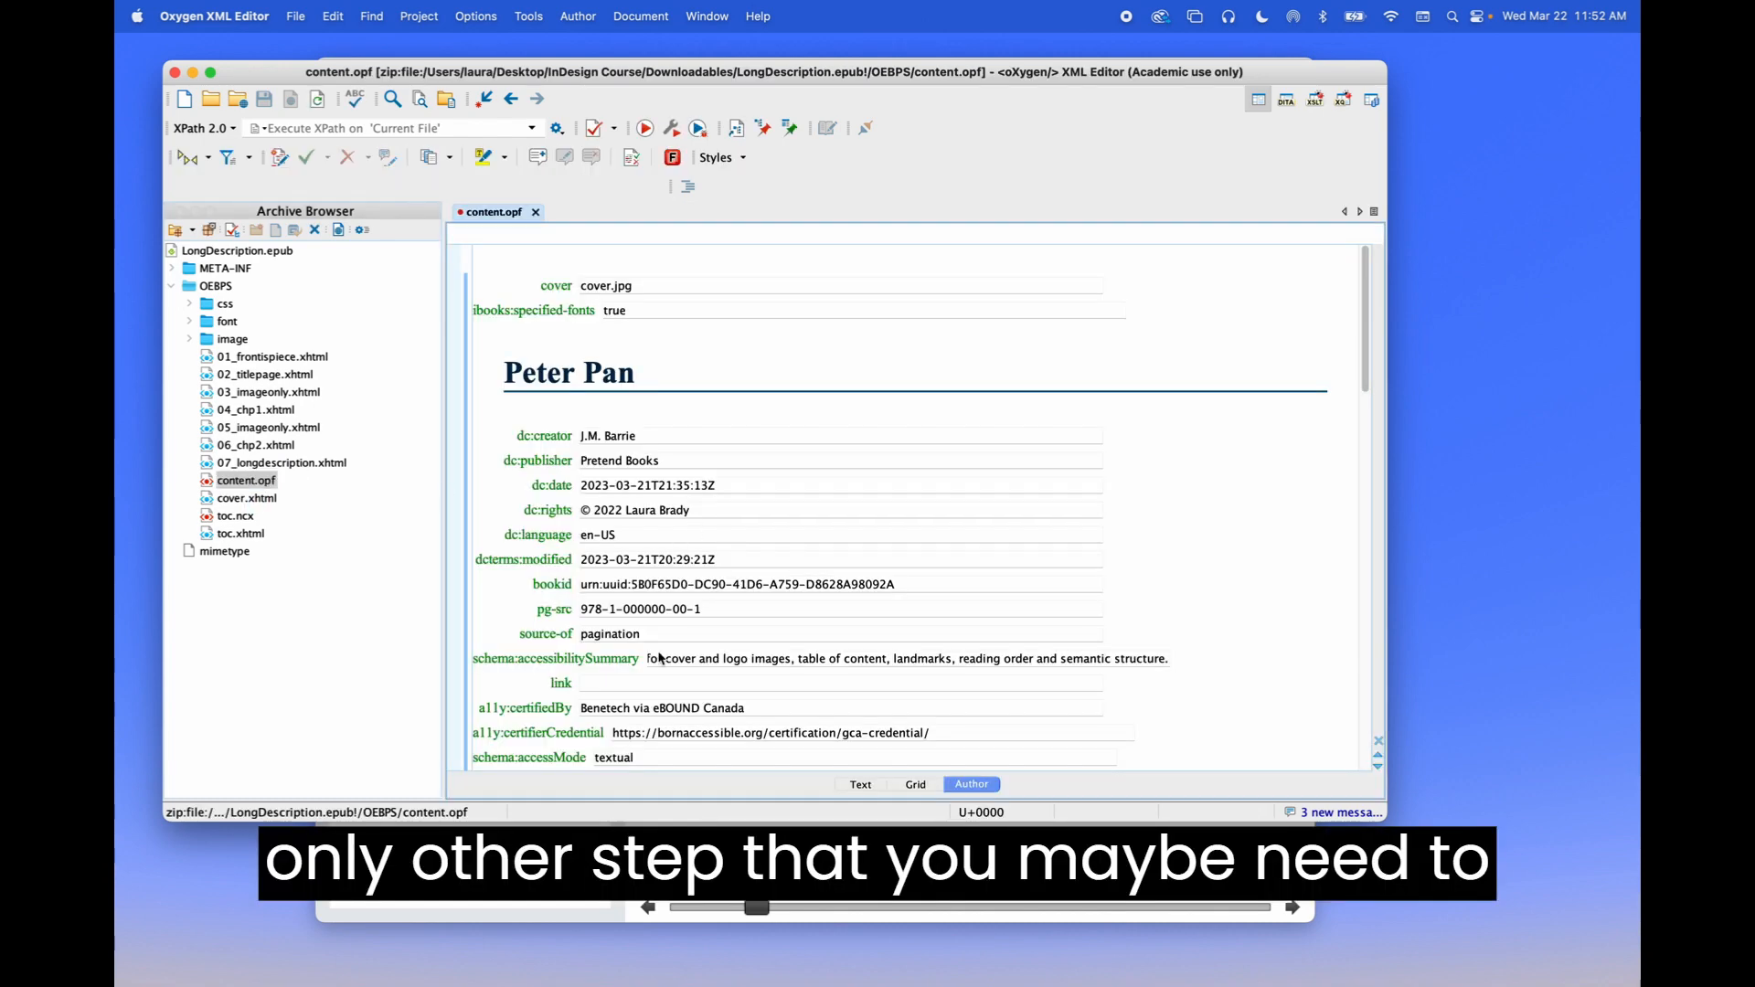
click(860, 783)
Select the linear="no" spine itemref for 07_longdescription.xhtml, then return to Digital Editions
scroll(818, 678, down, 10)
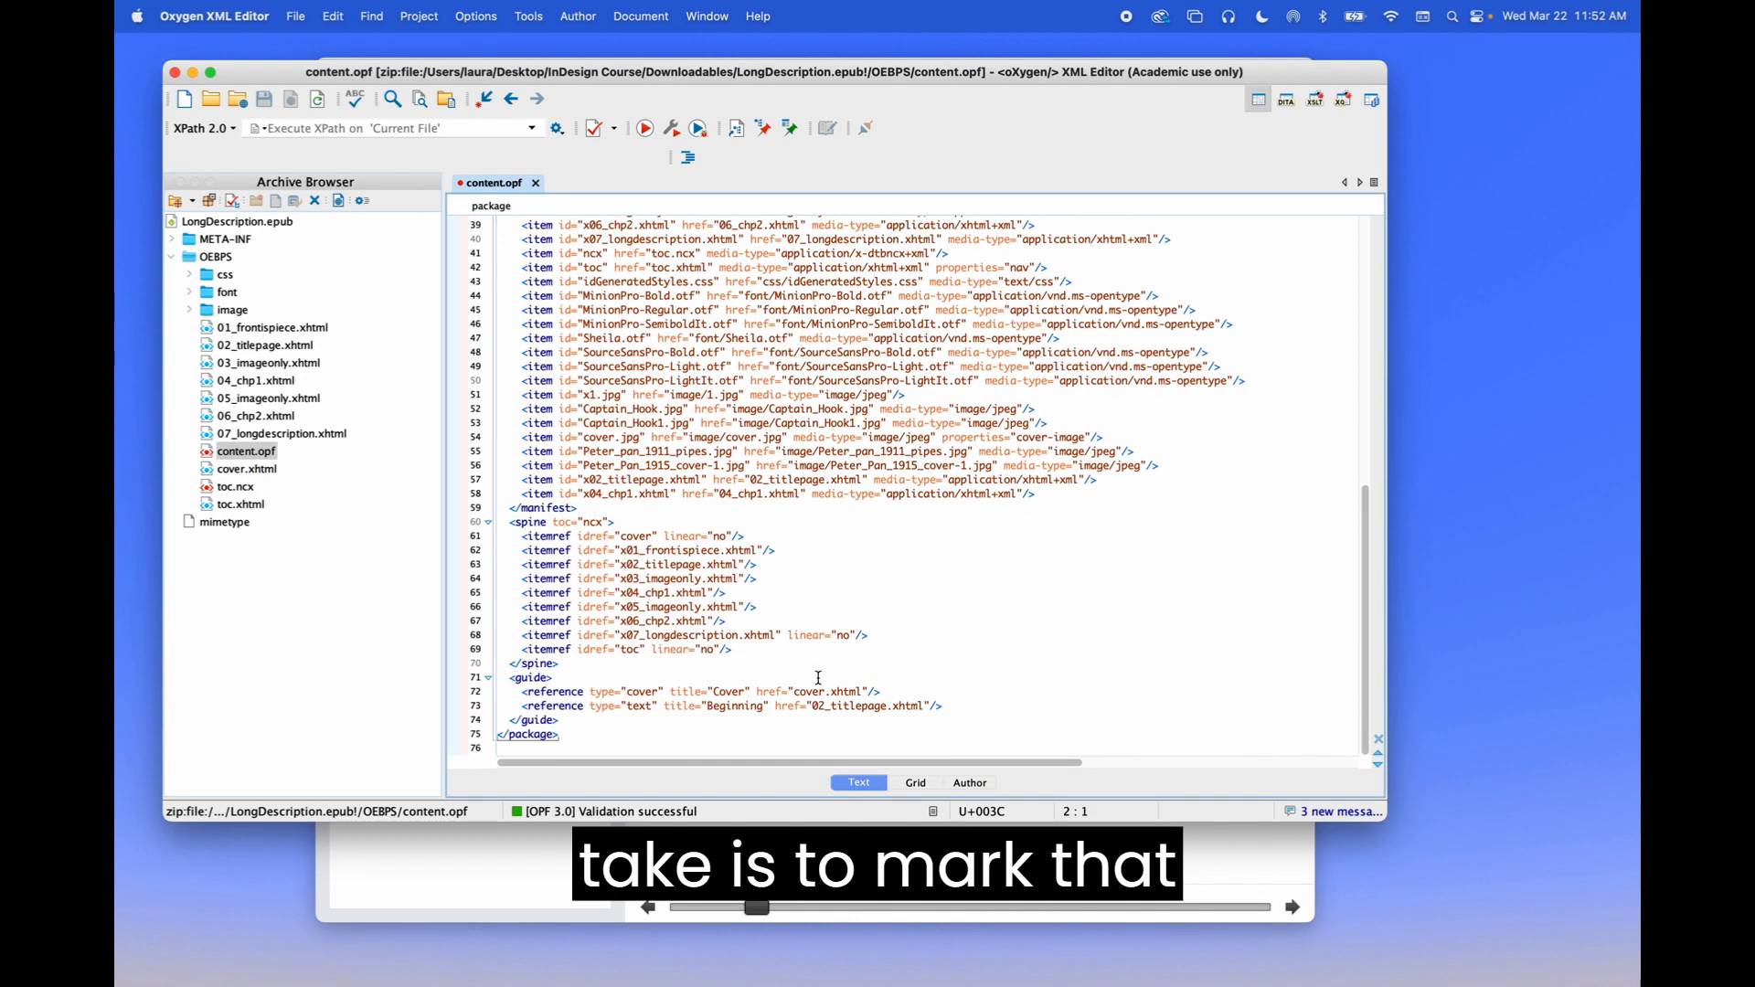
drag(868, 635, 516, 640)
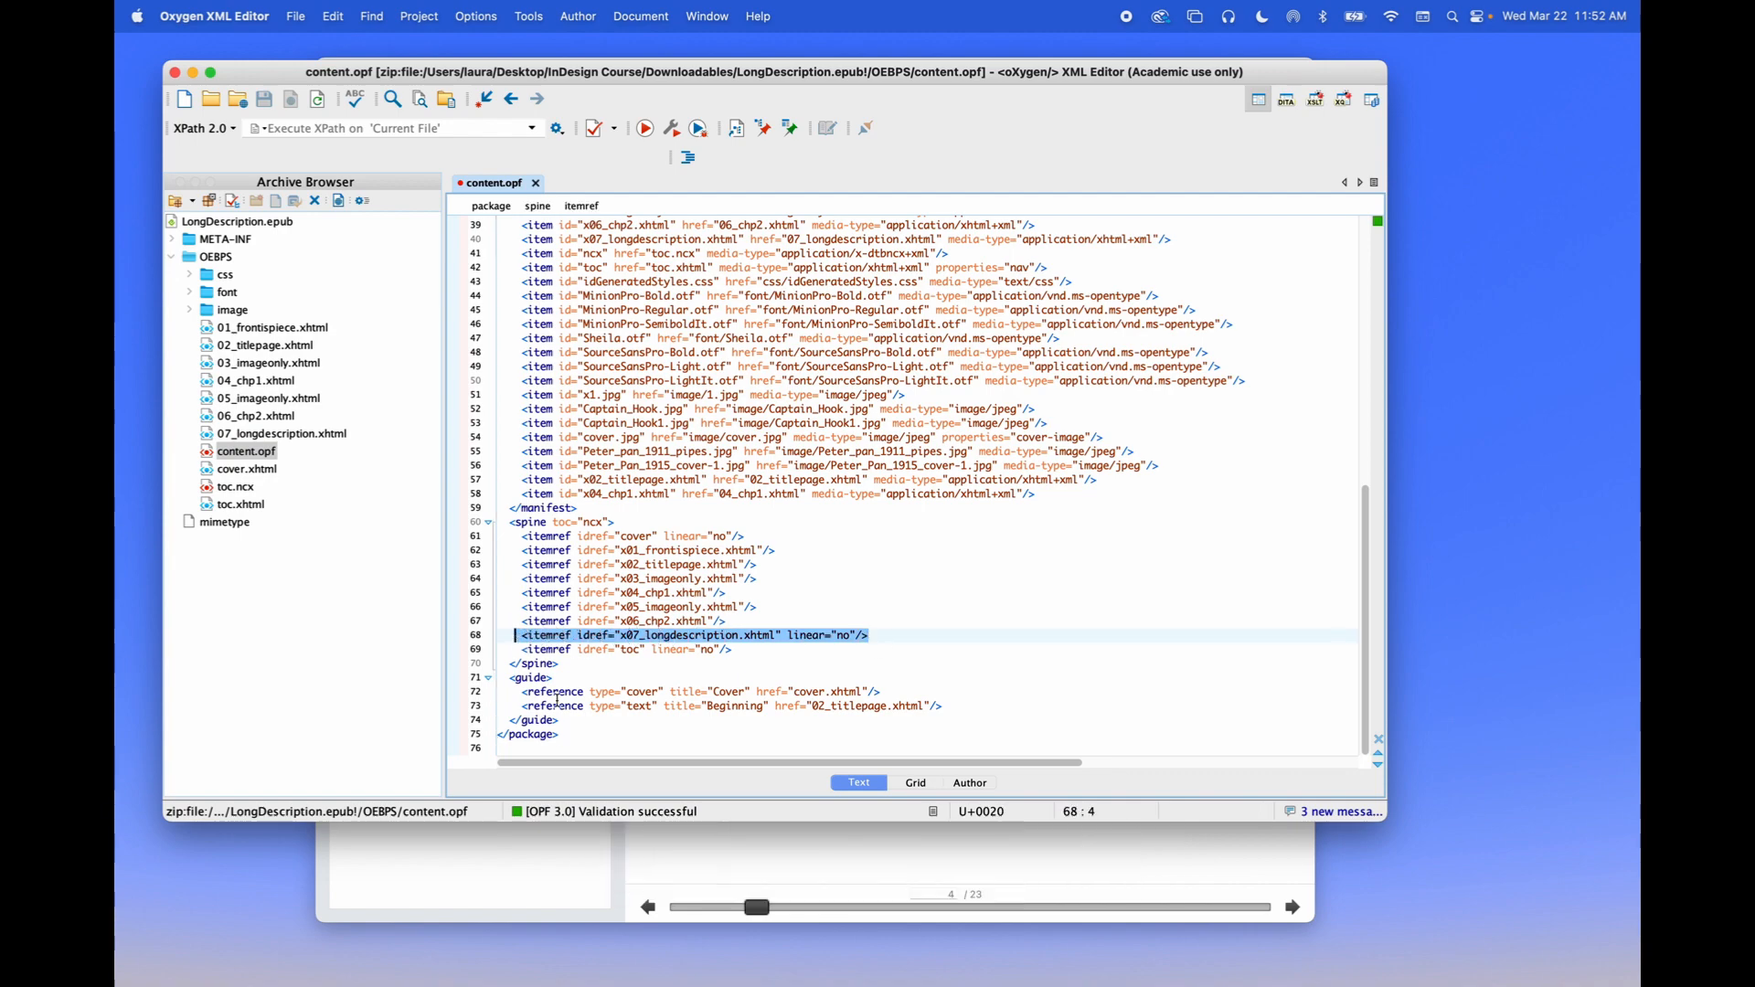
click(765, 913)
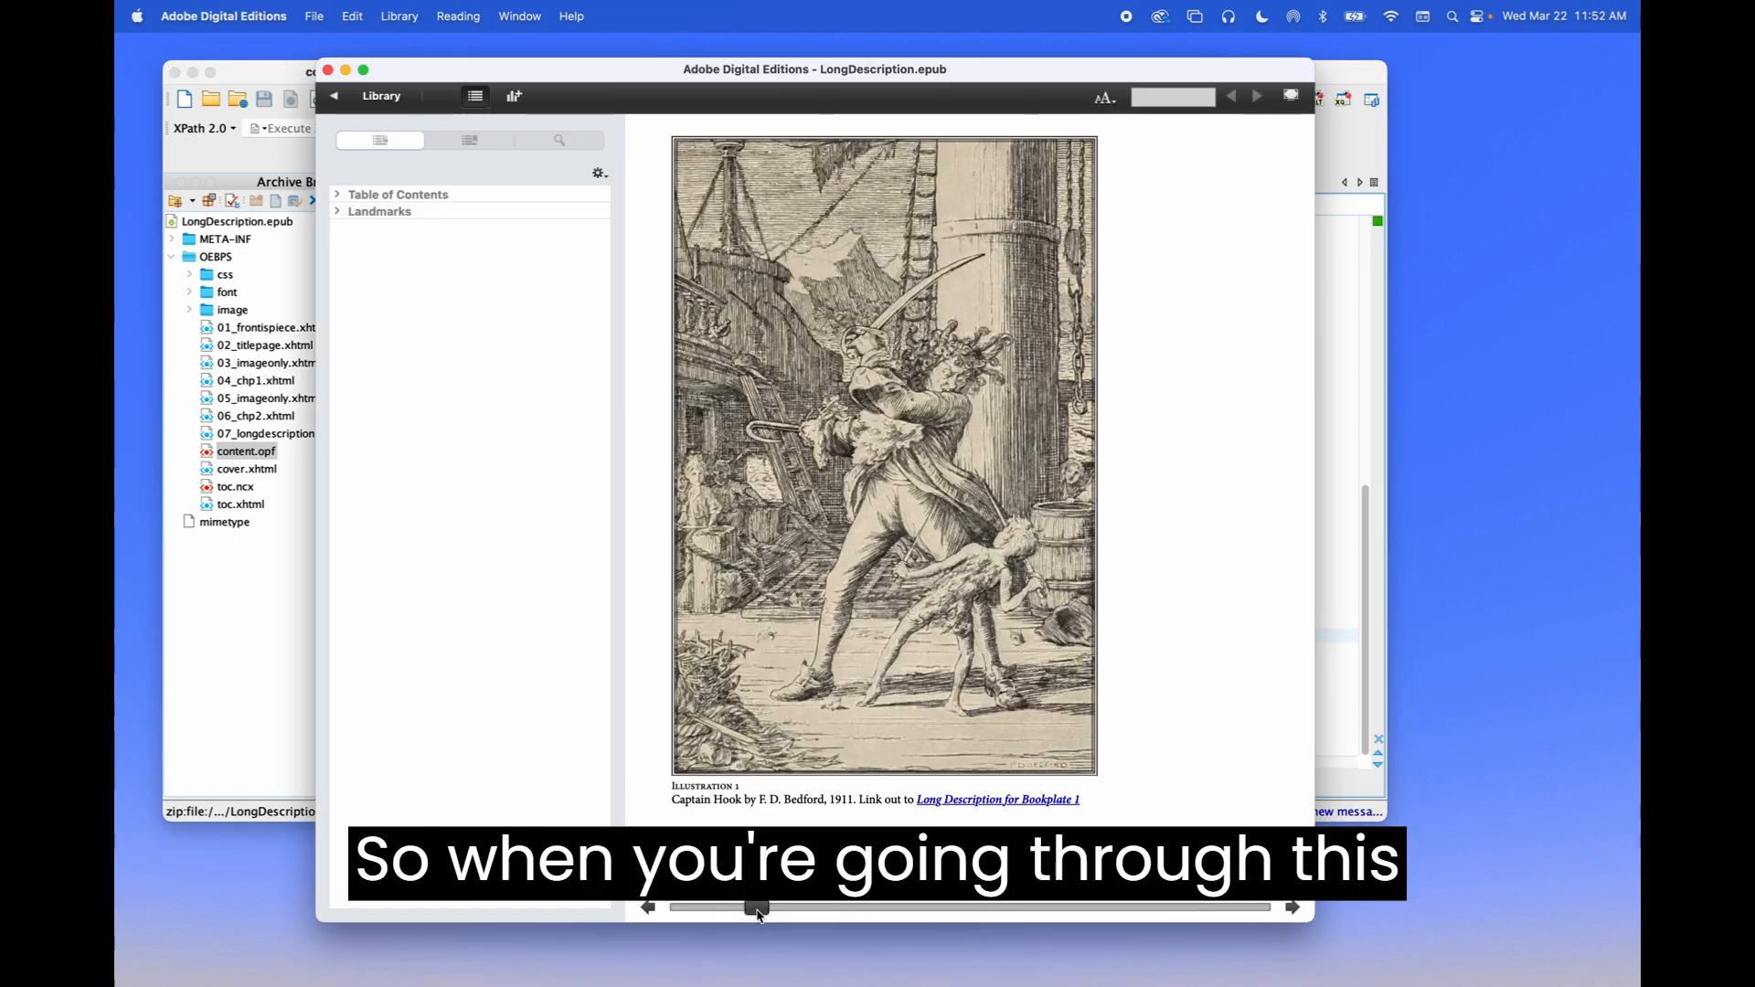
Scrub the reader's page slider to the book's last page, then partway back
drag(758, 909, 1417, 933)
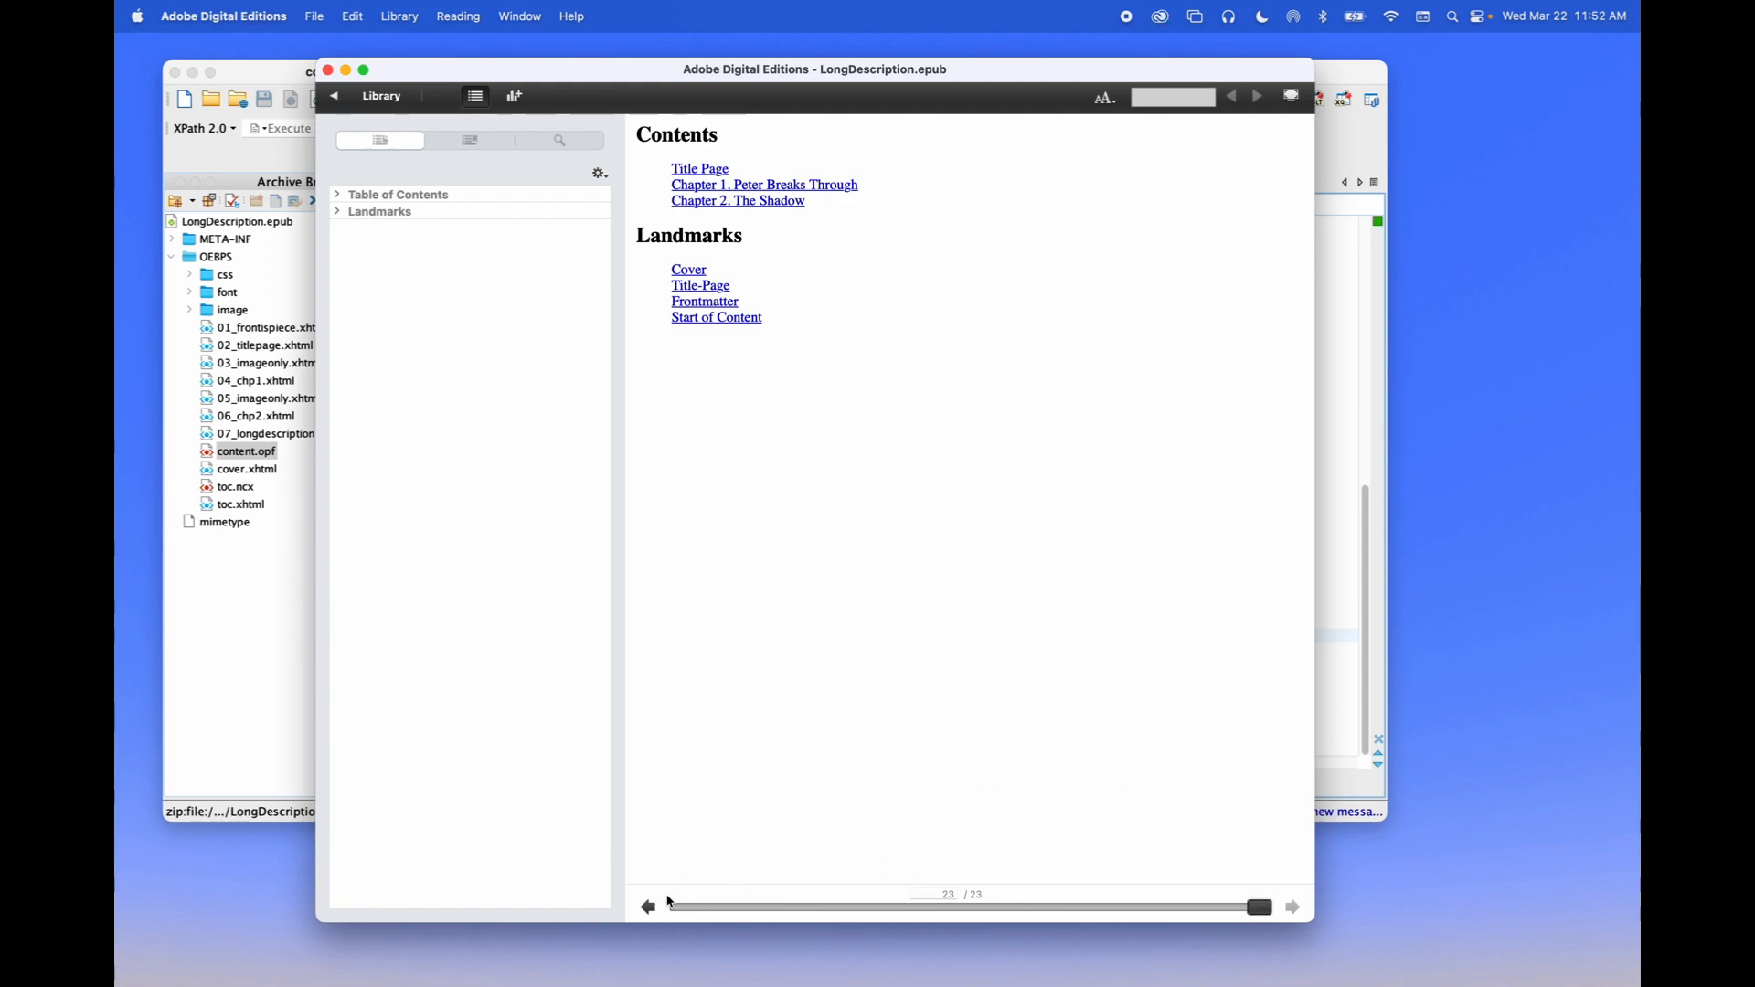
click(648, 907)
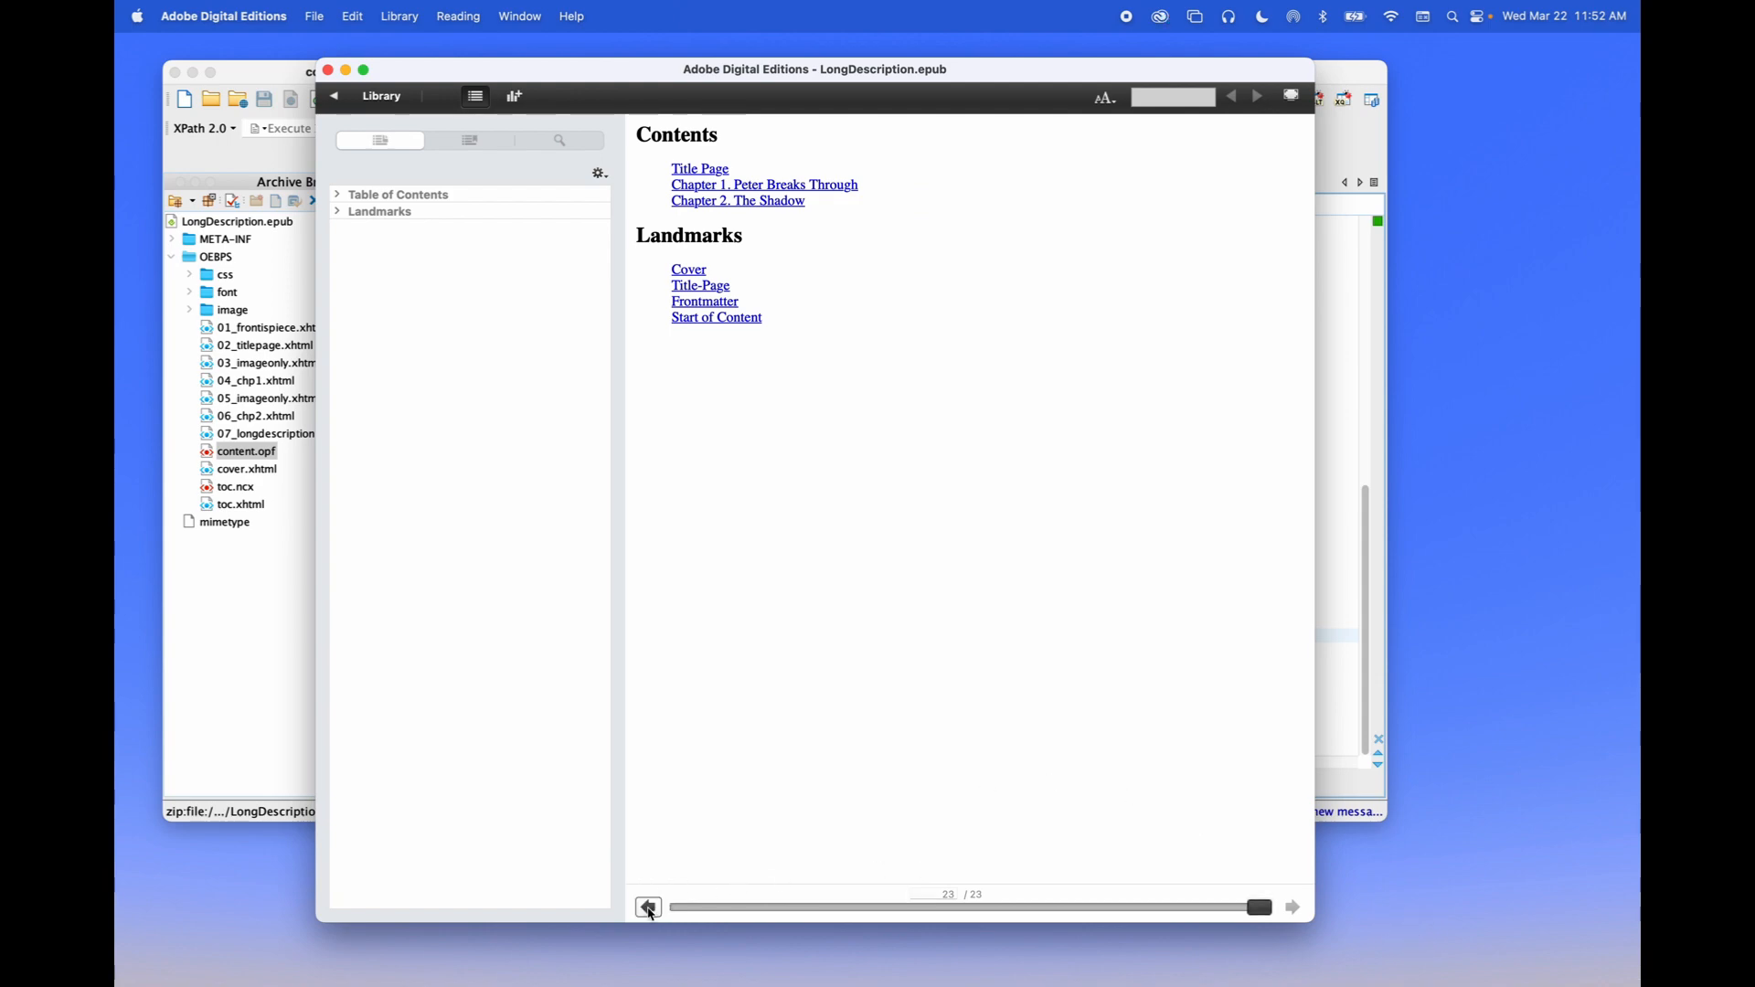
click(809, 909)
Jump to Chapter 2. The Shadow from the Table of Contents, scroll to "Now, Peter!", and hide Oxygen
click(337, 195)
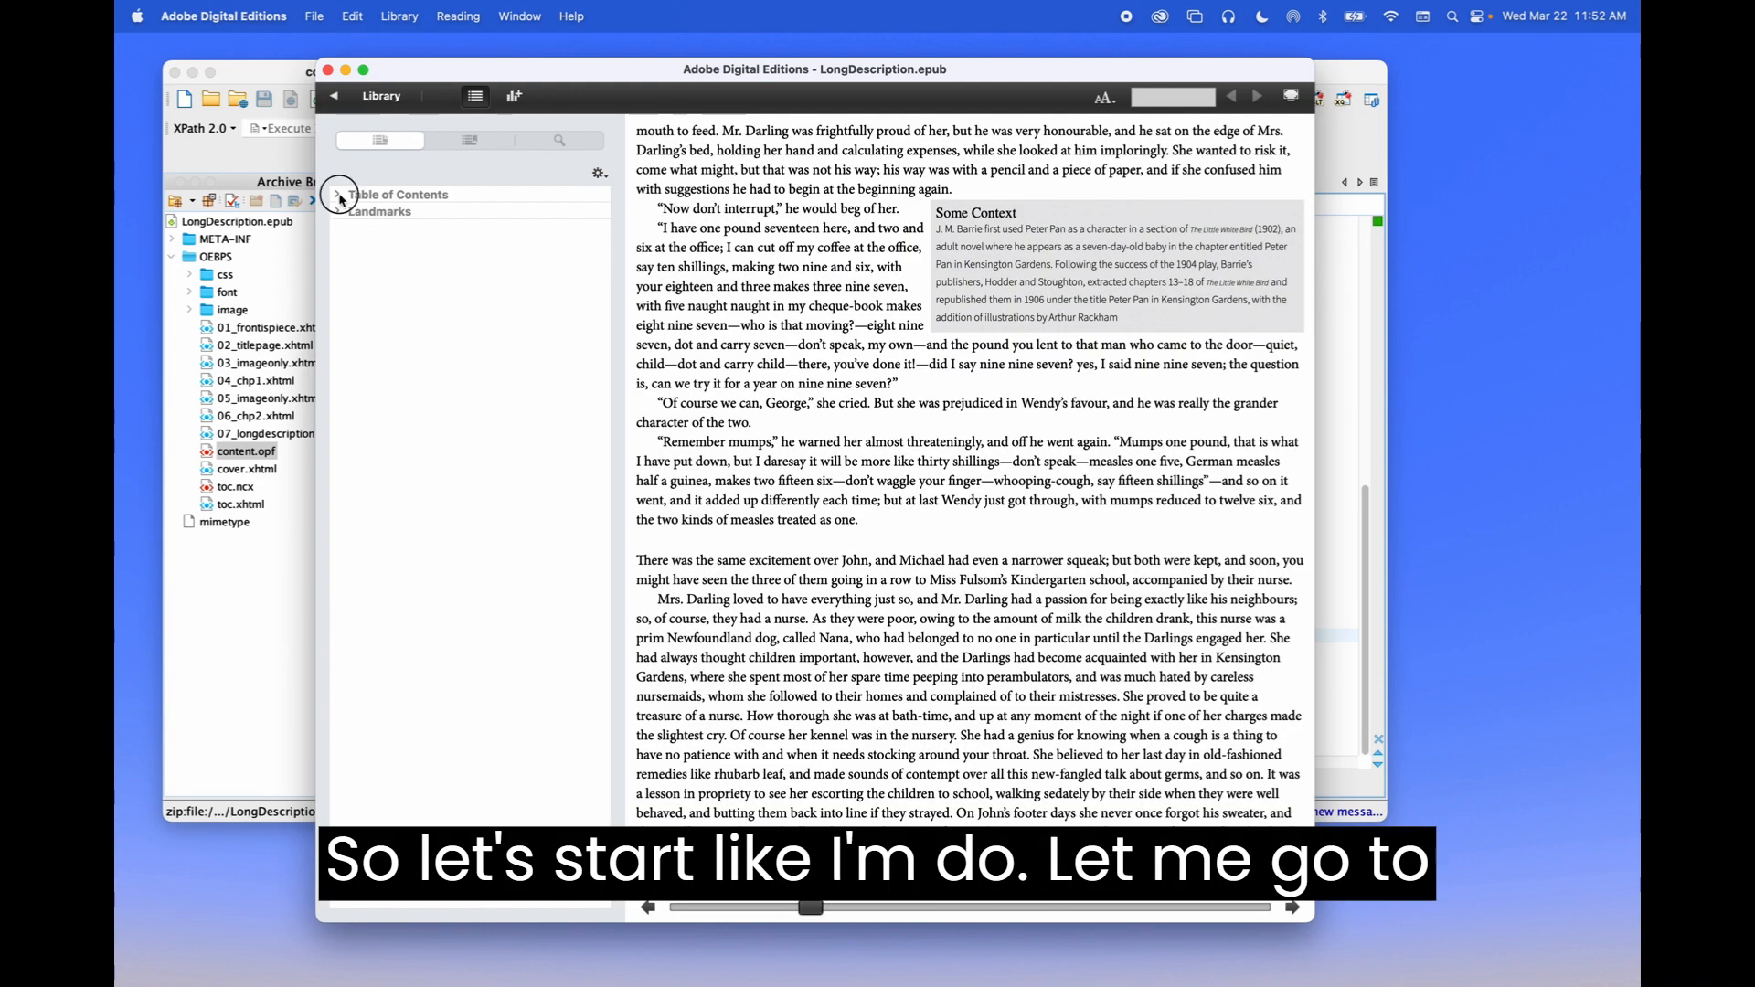
click(393, 245)
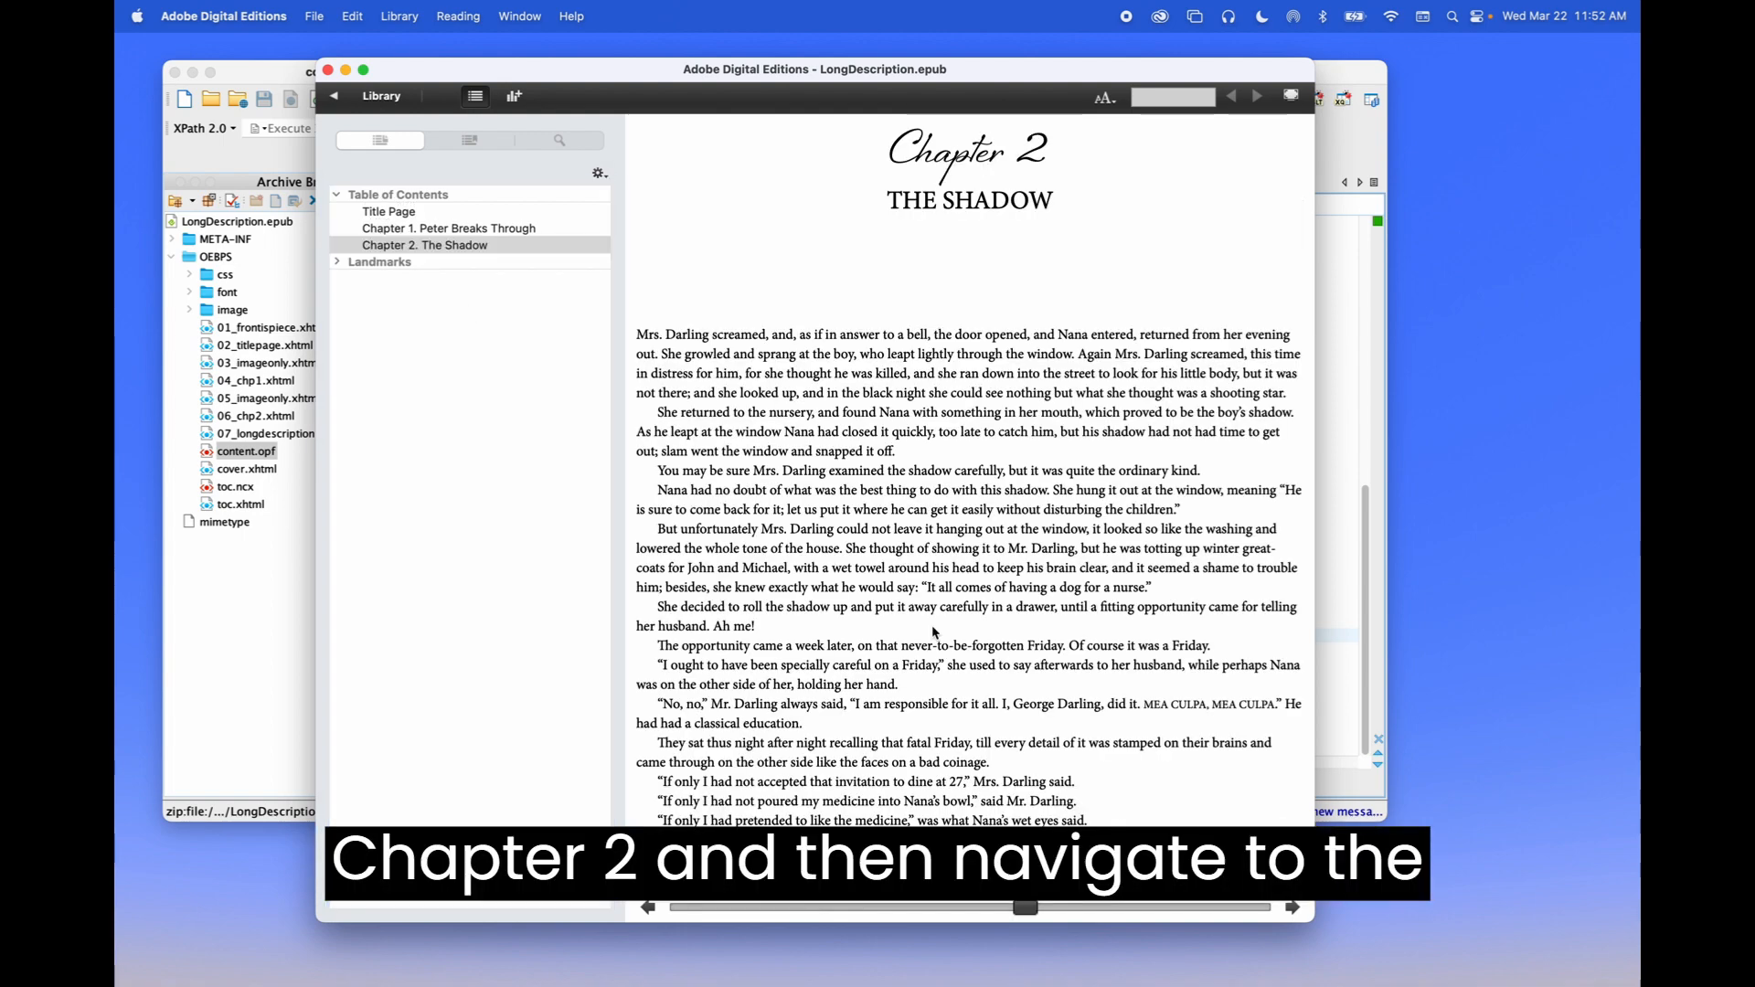
scroll(654, 437, down, 15)
scroll(969, 467, down, 10)
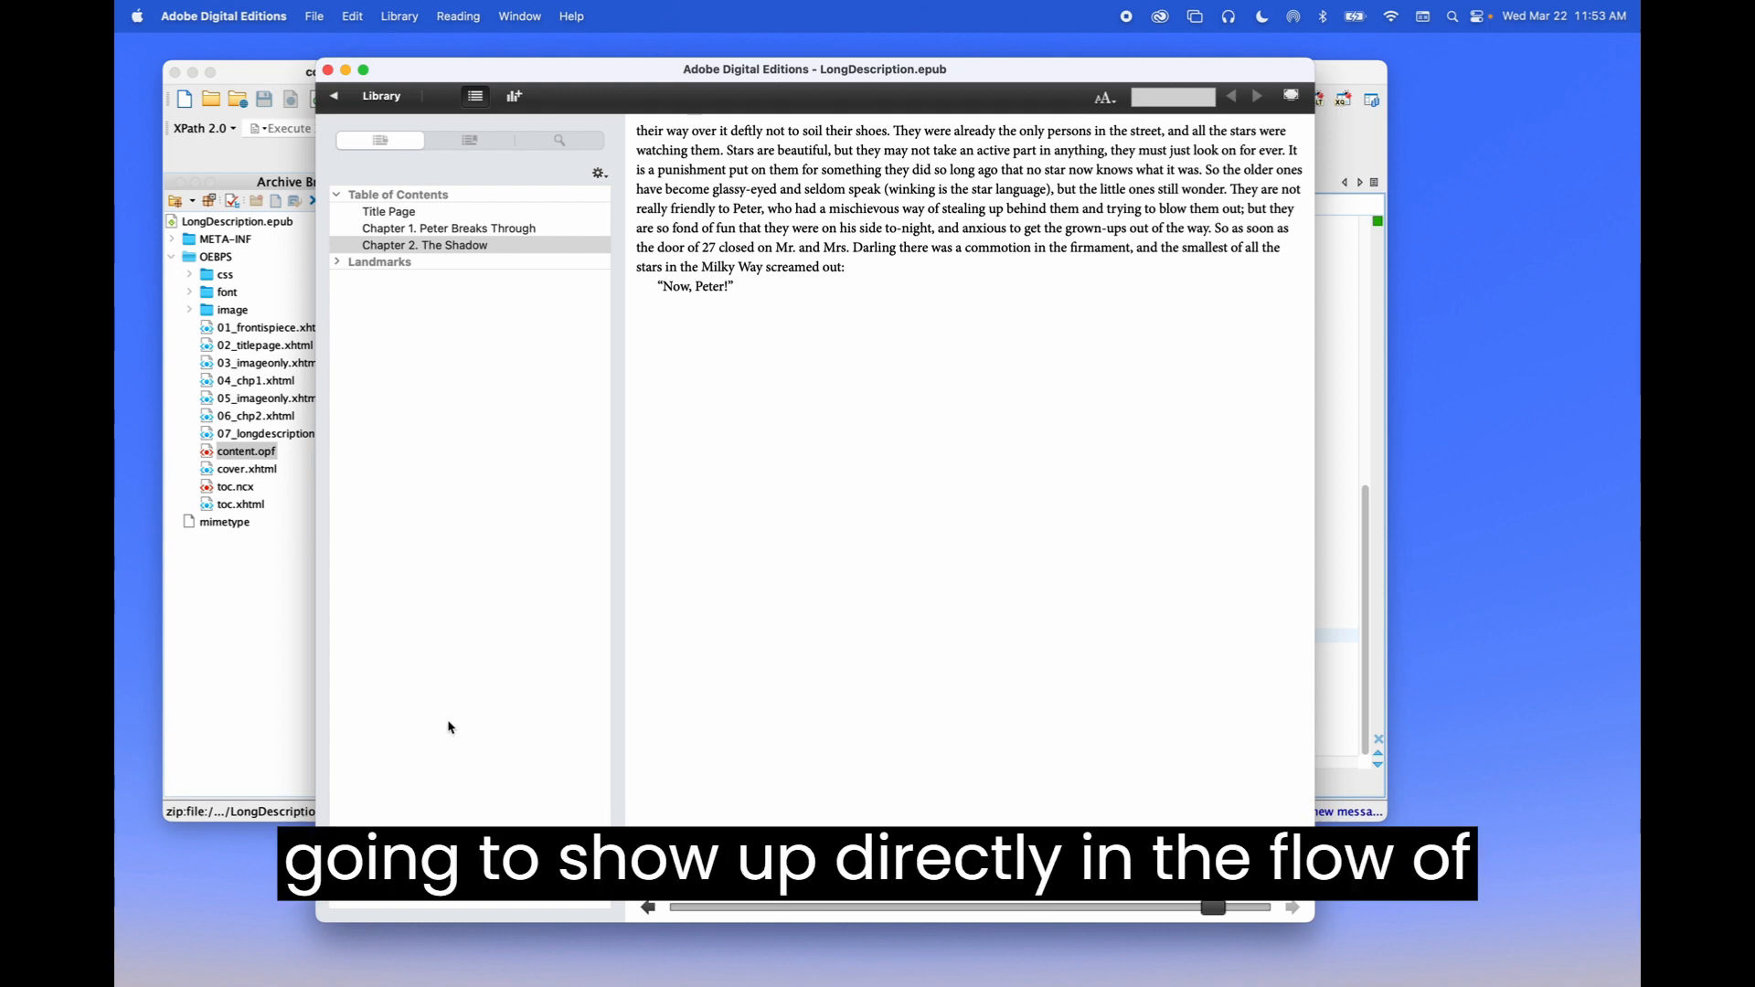
click(262, 722)
key(super+h)
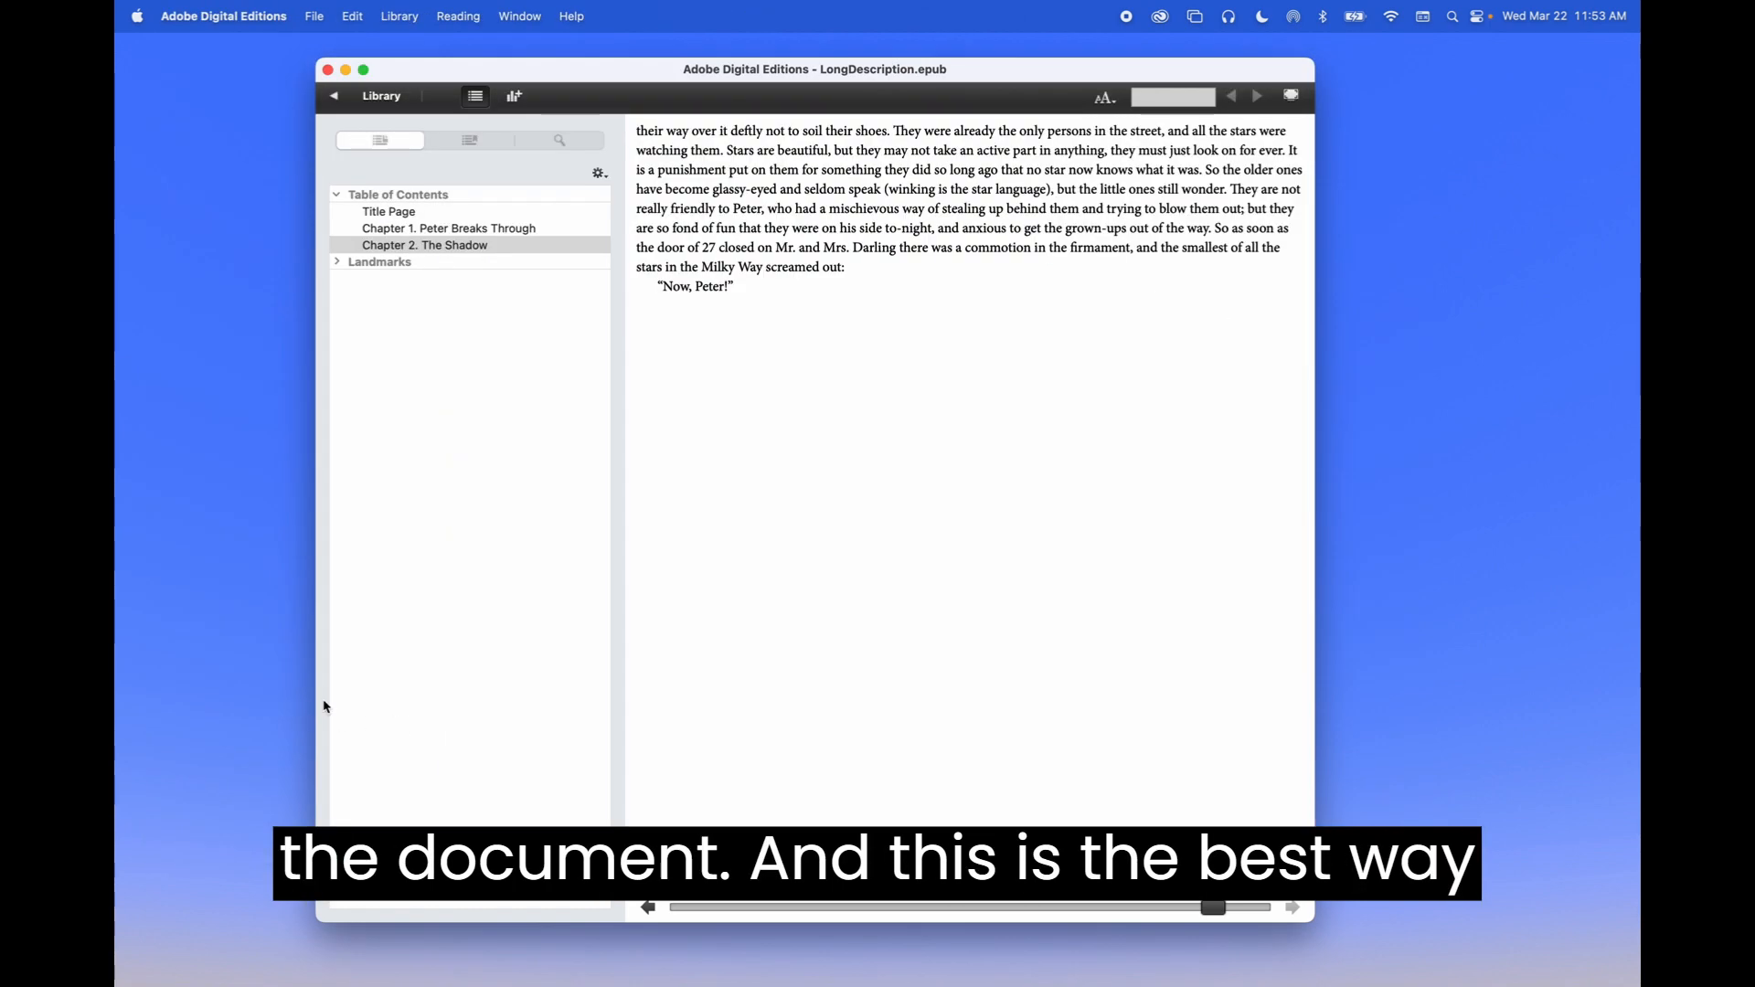